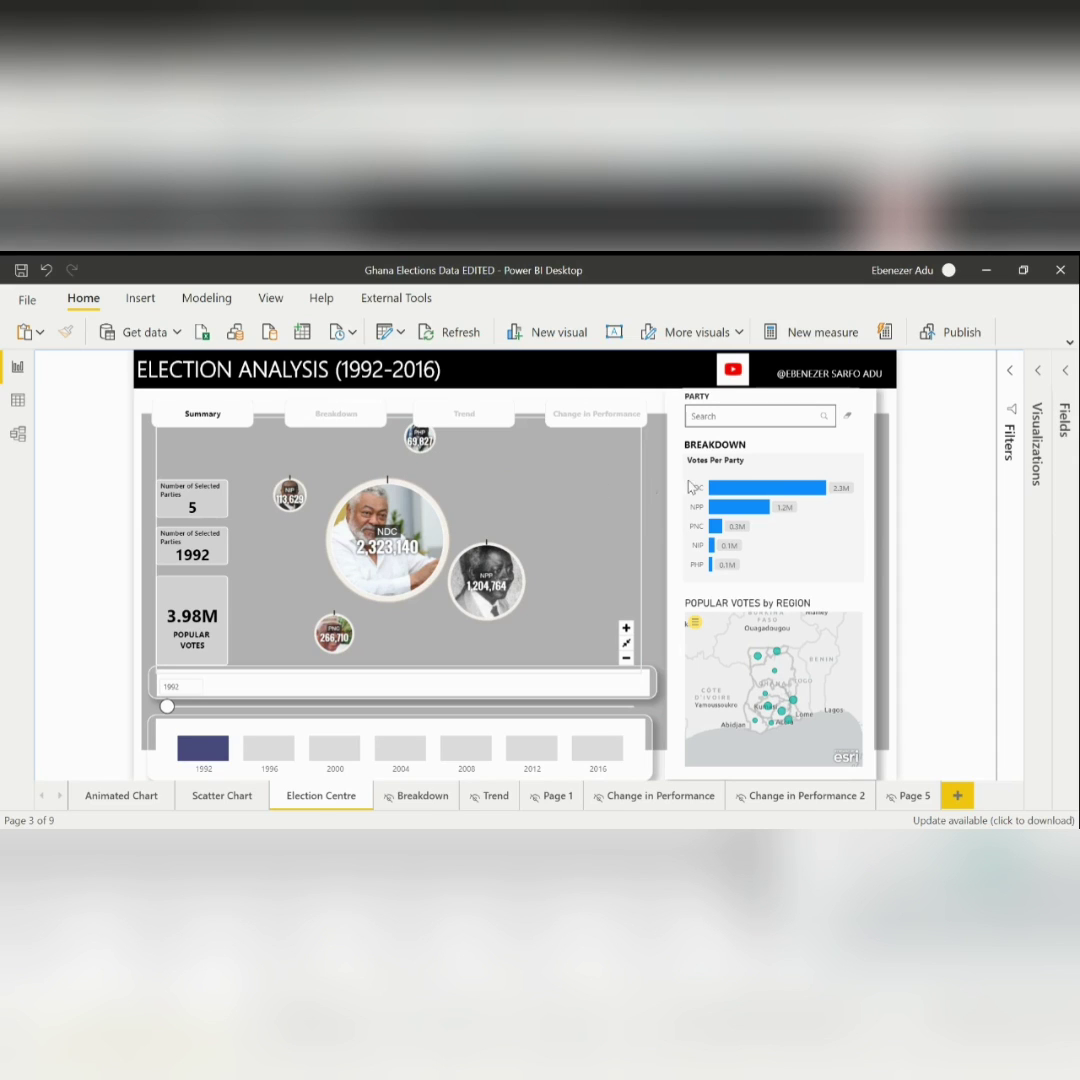
Filter the report to the party "npp" with the party search, and clear the search again.
click(725, 420)
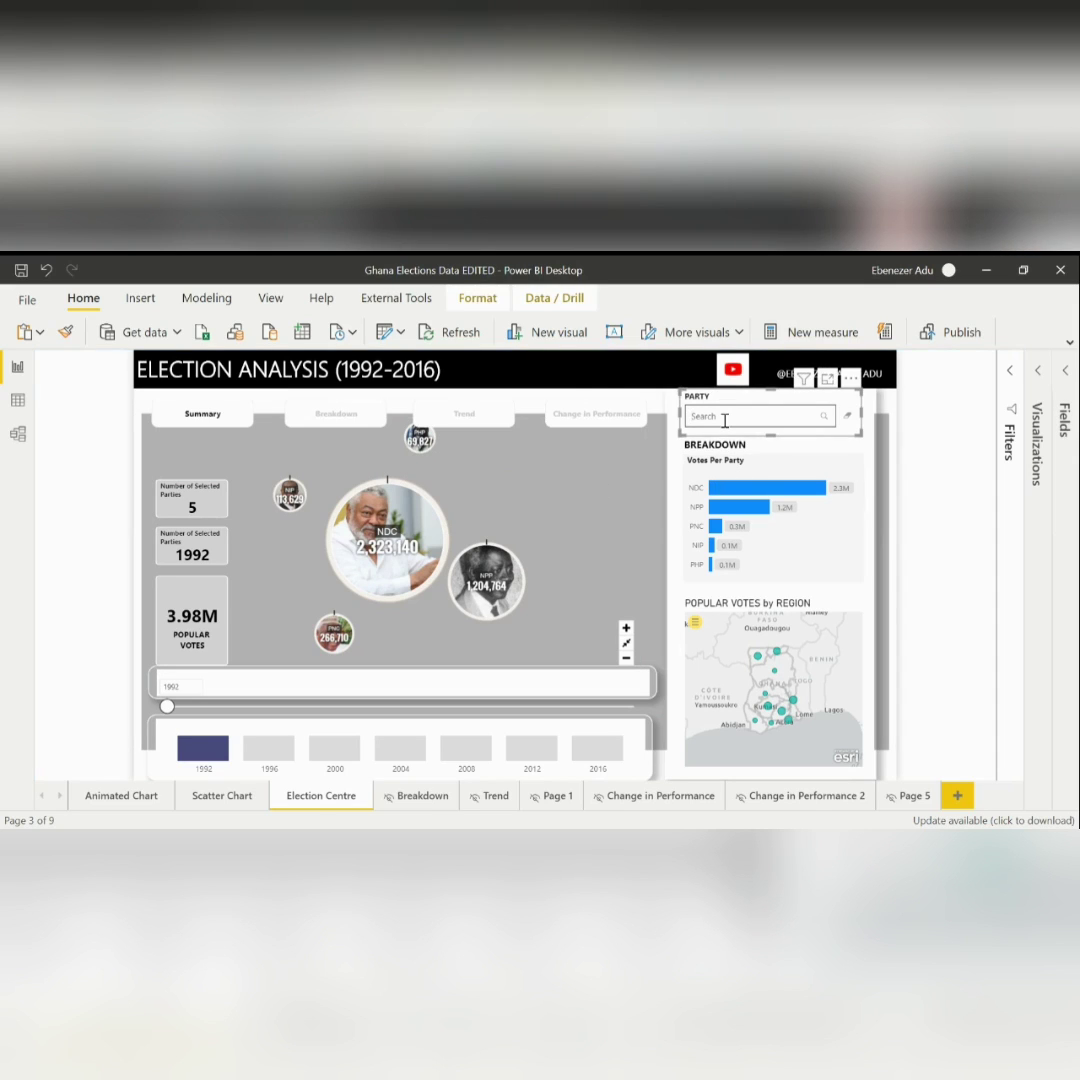
text(npp)
click(824, 425)
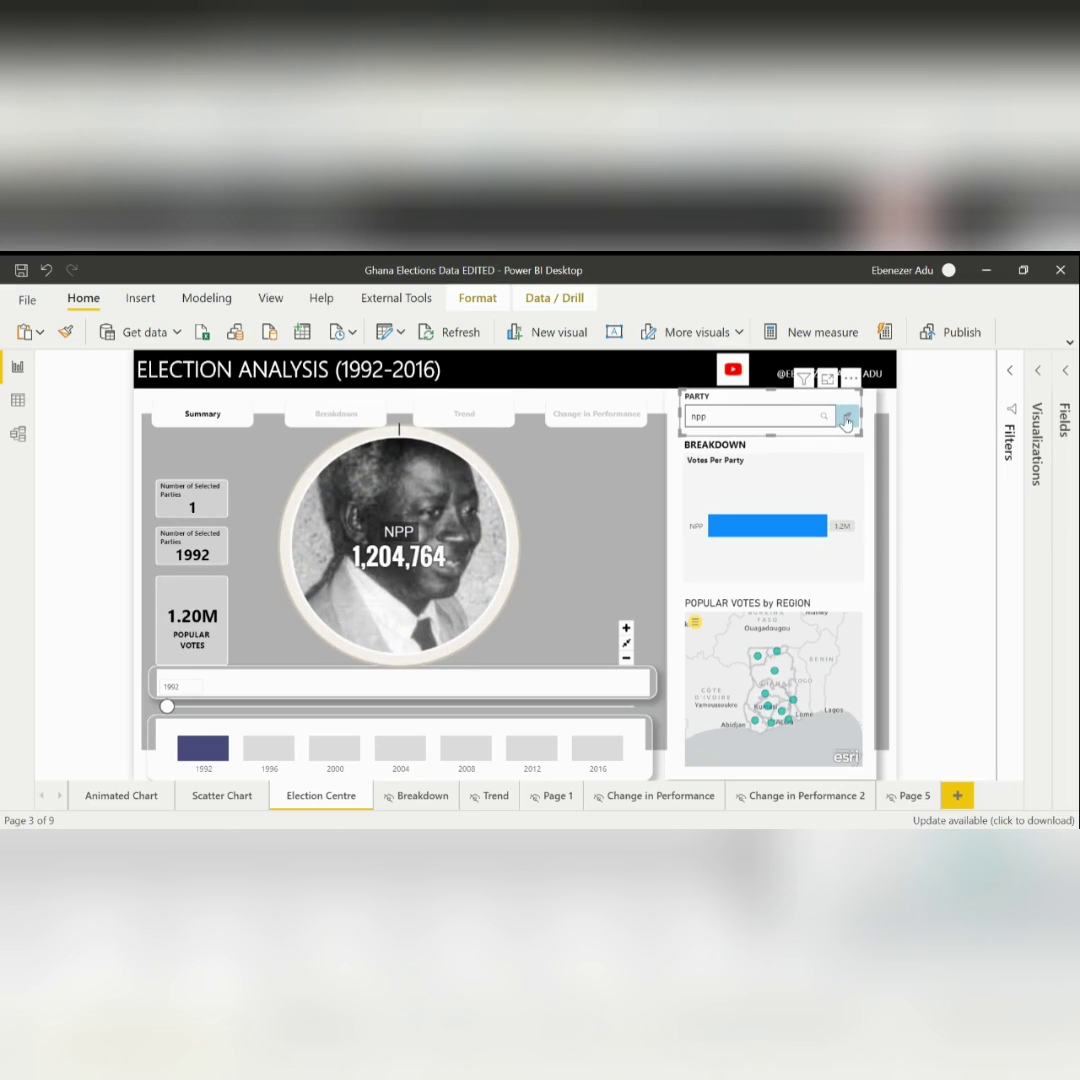
click(846, 418)
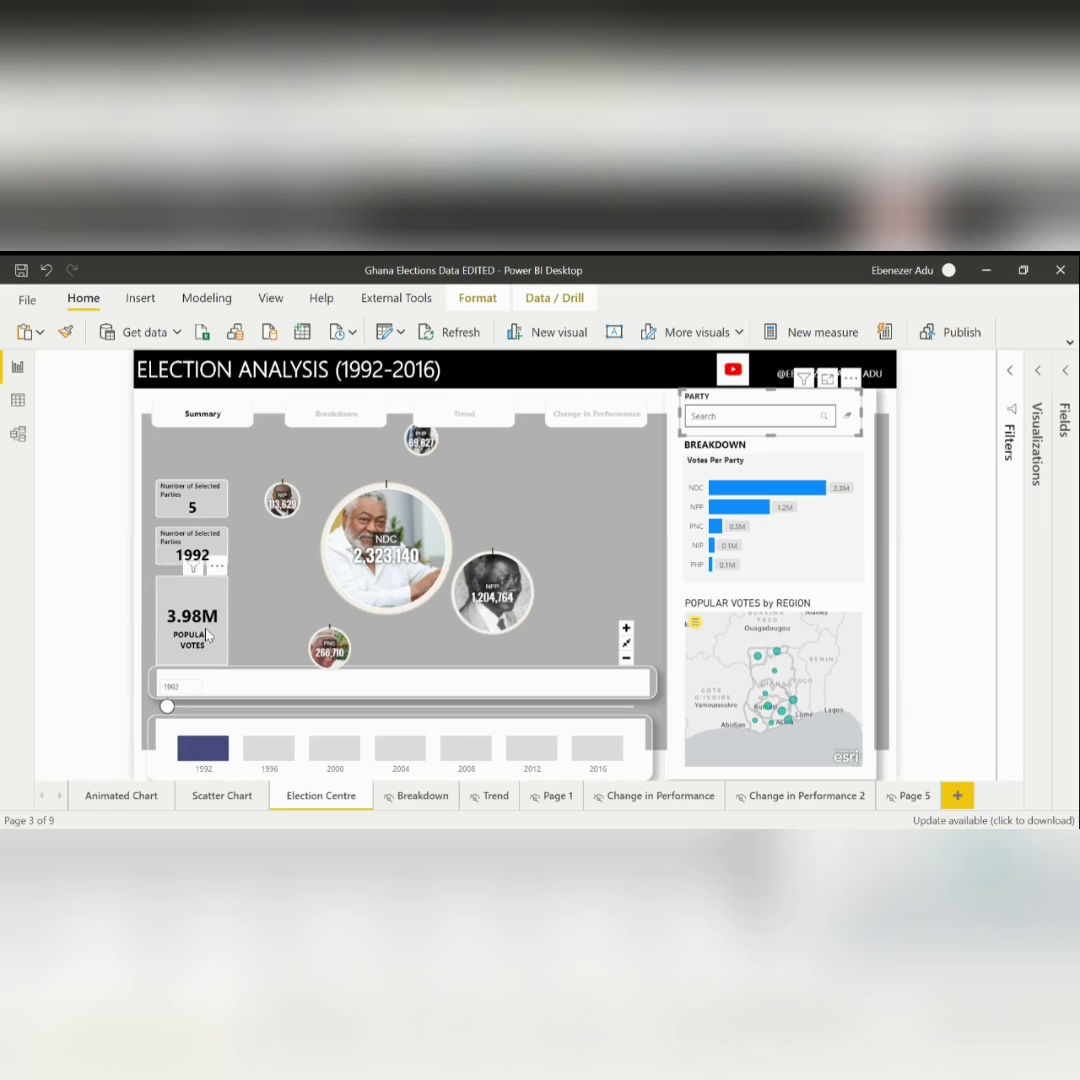
Highlight the Upper East region on the popular votes map to view its votes across the report.
mouse_move(793, 490)
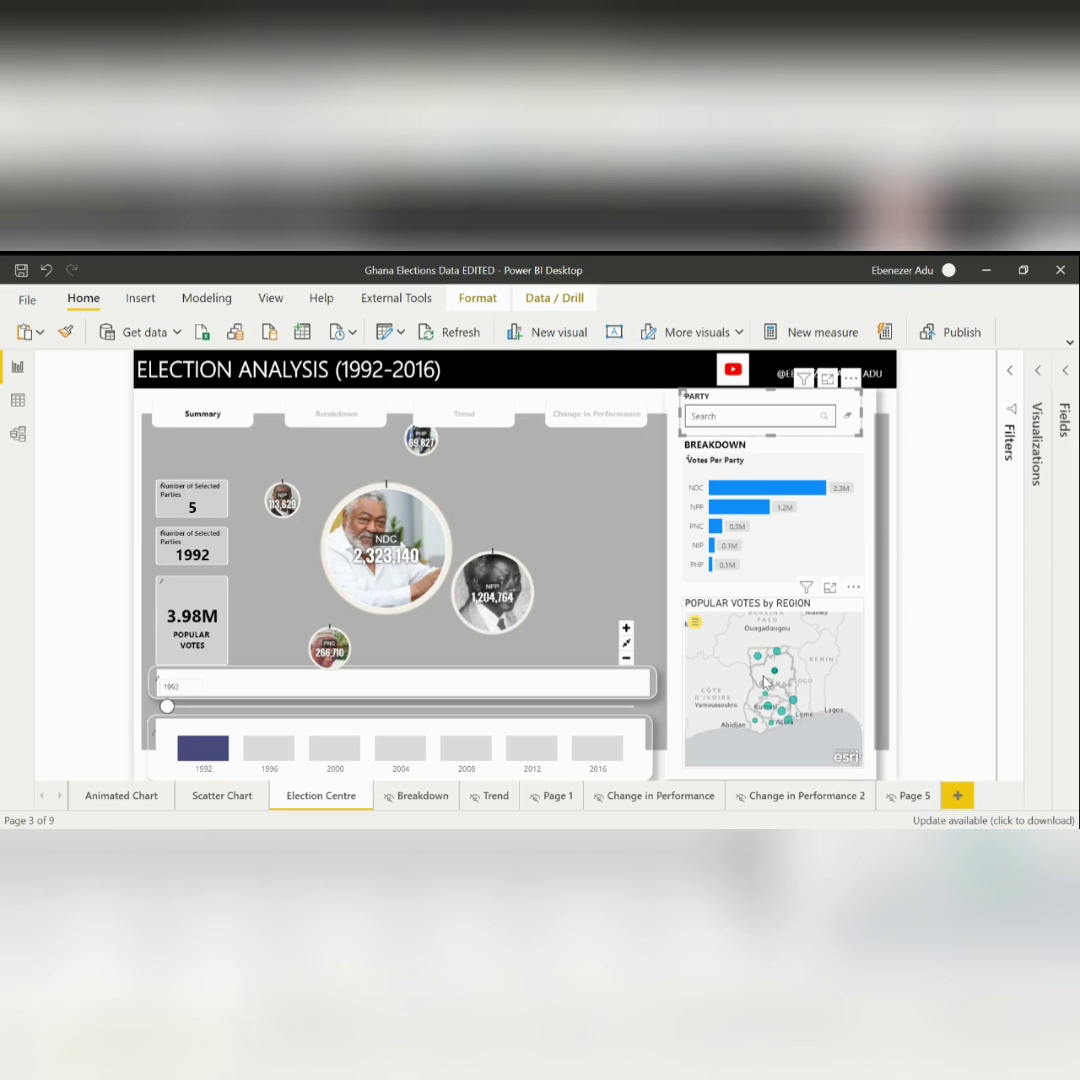
scroll(764, 682, up, 2)
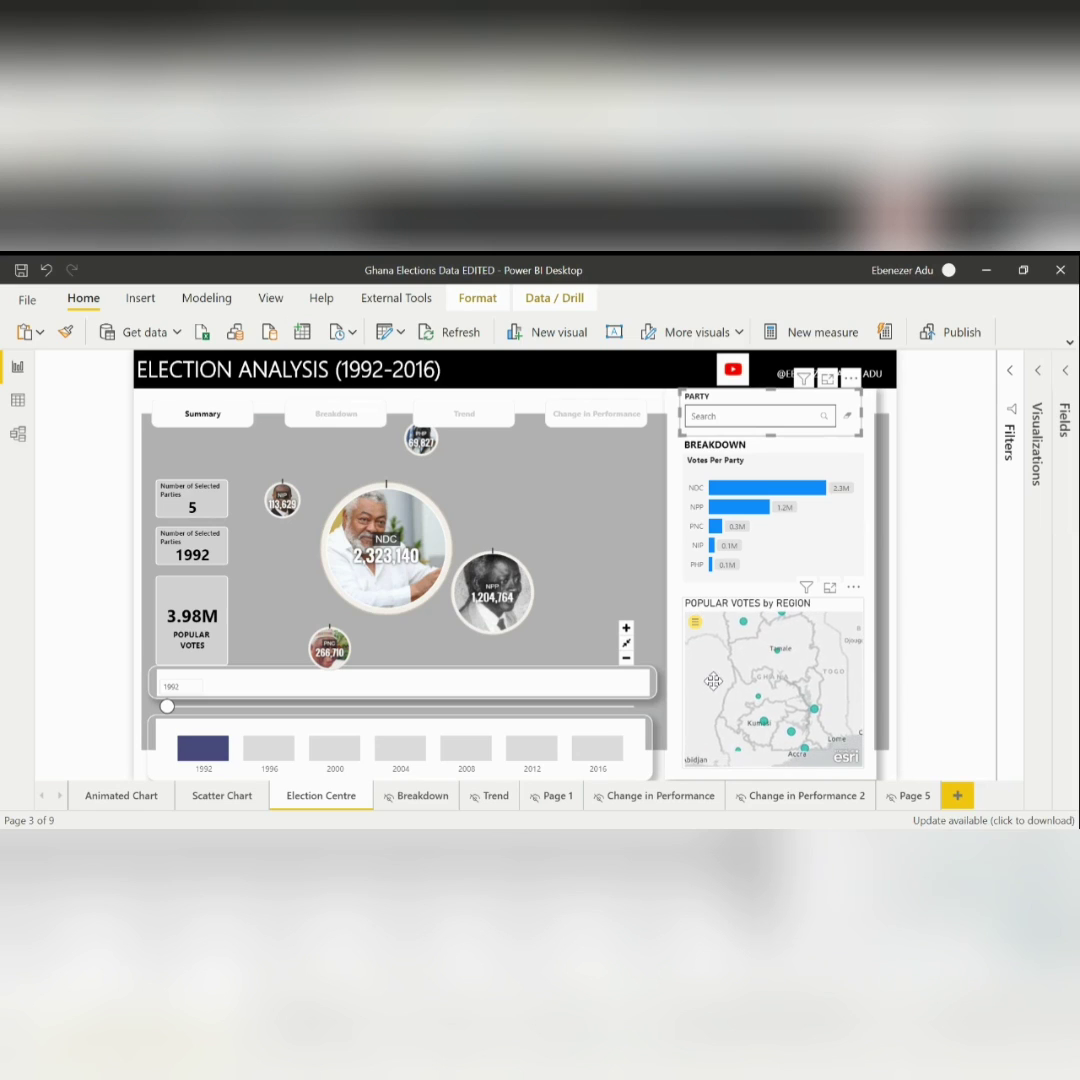
mouse_move(717, 711)
drag(717, 711, 715, 708)
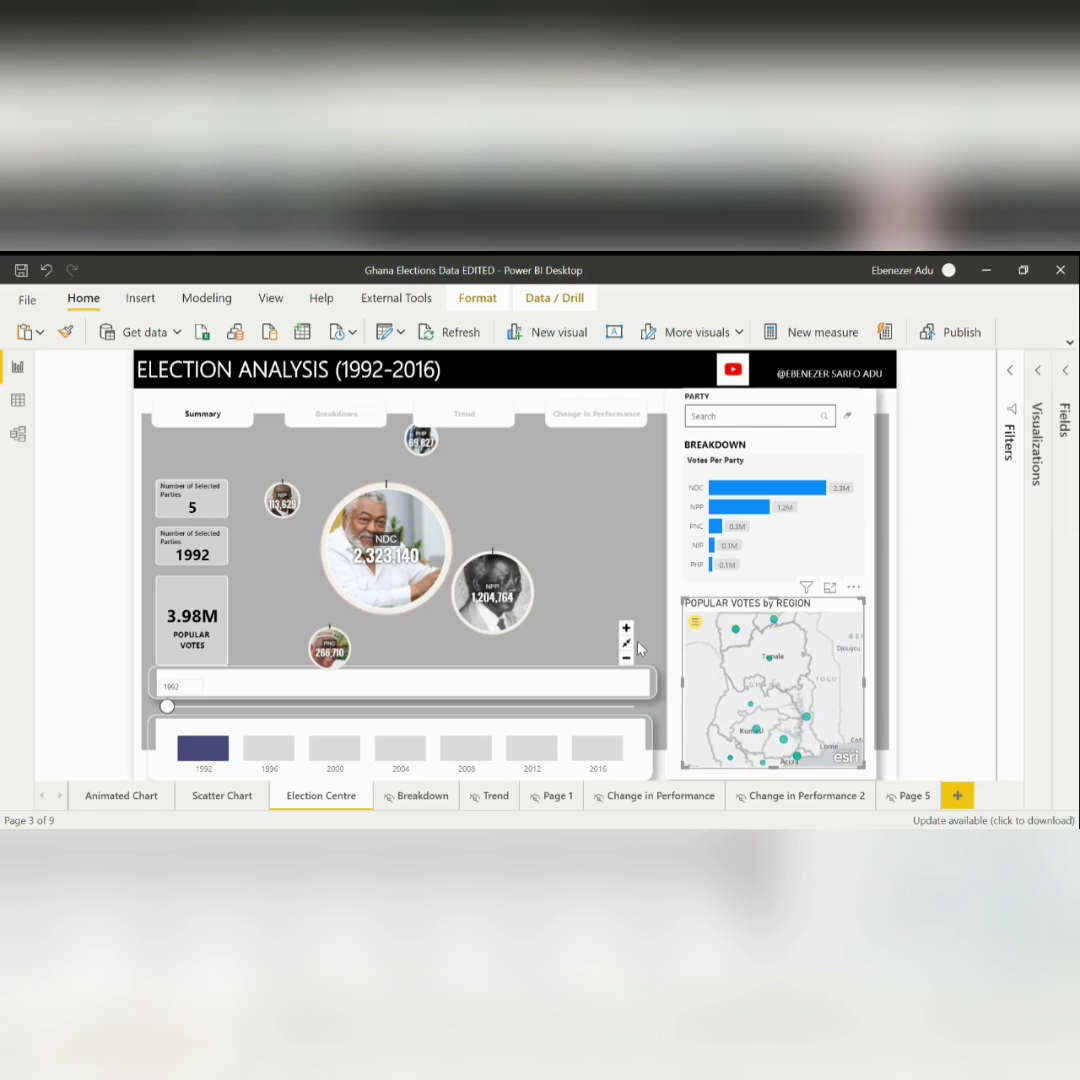
click(773, 621)
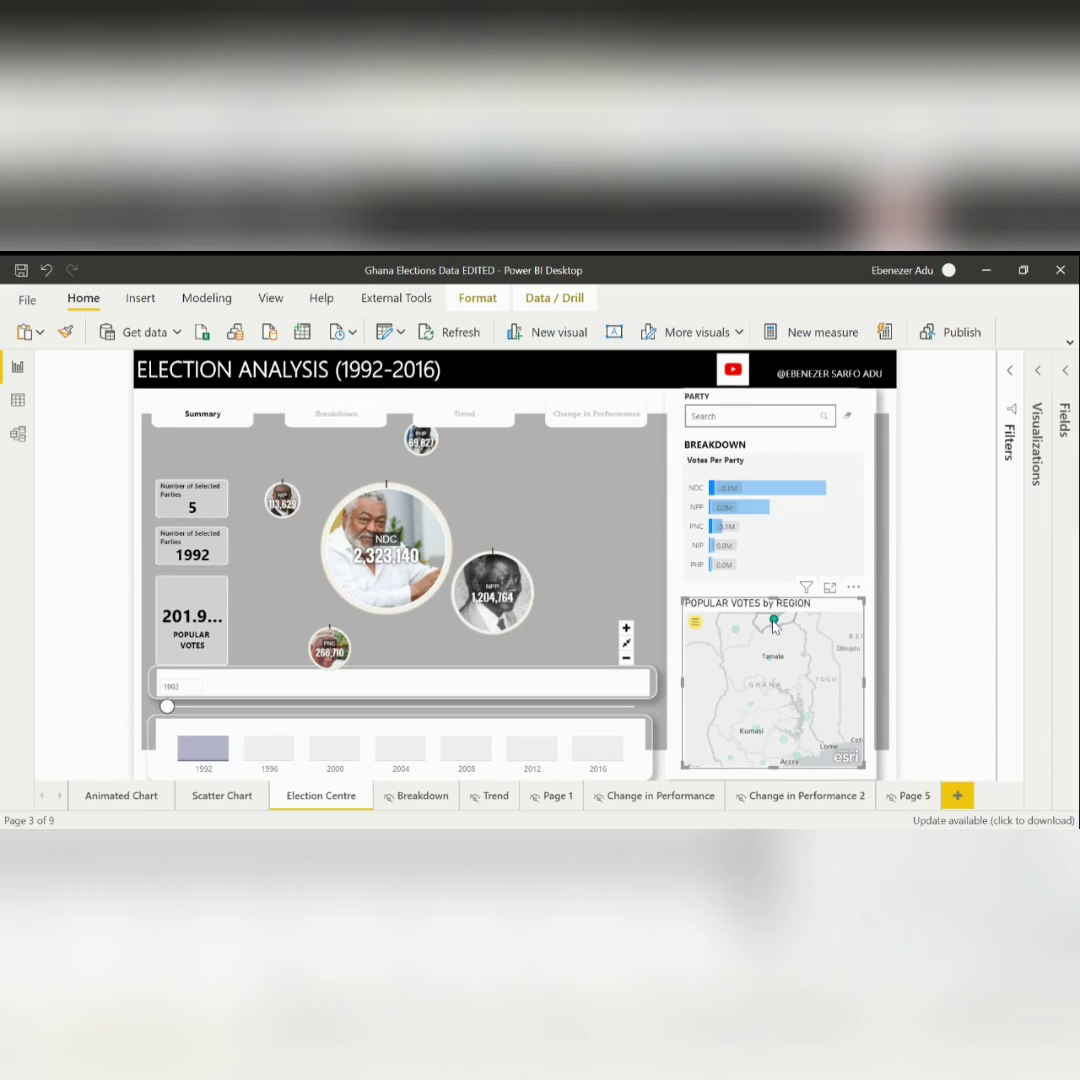
mouse_move(776, 627)
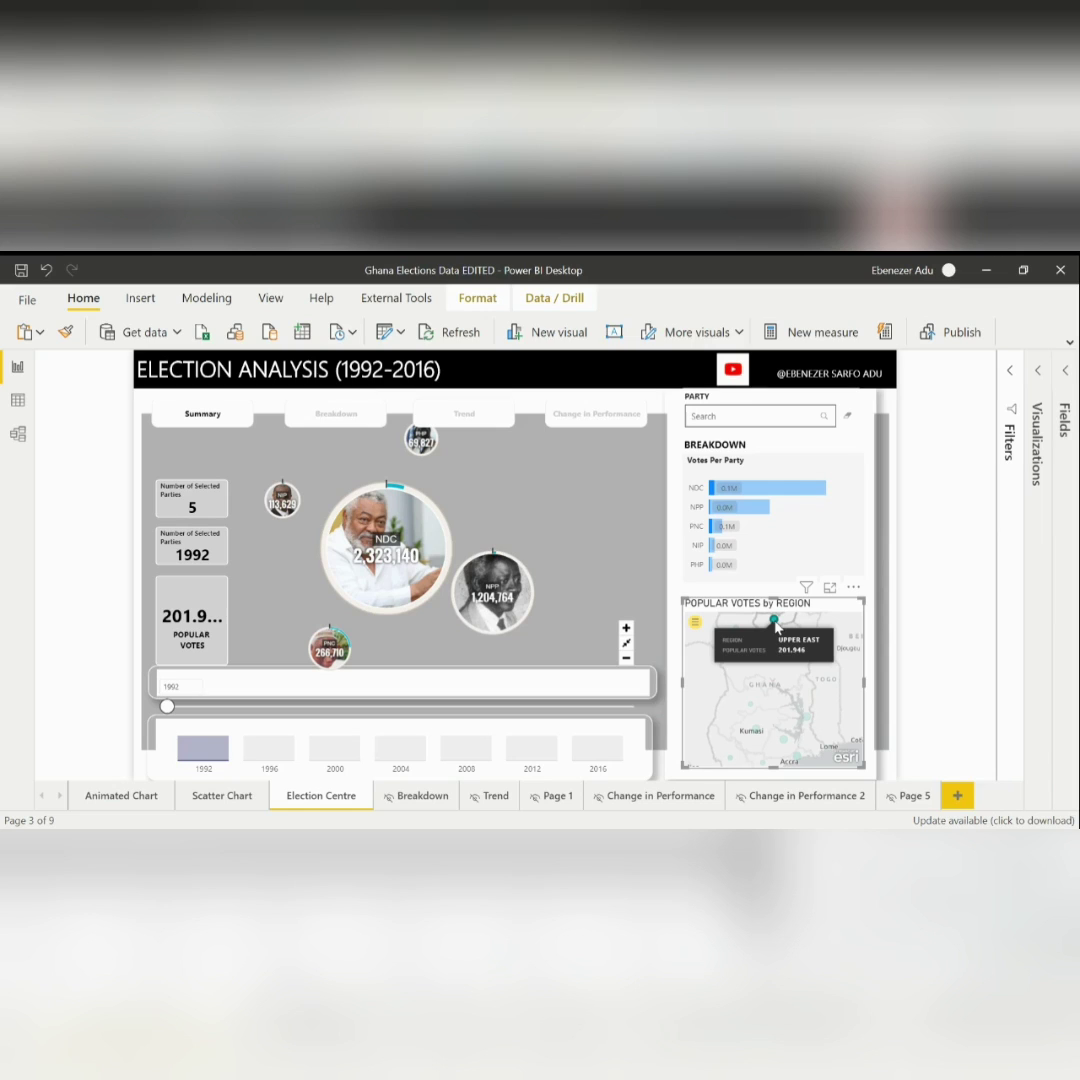
click(775, 622)
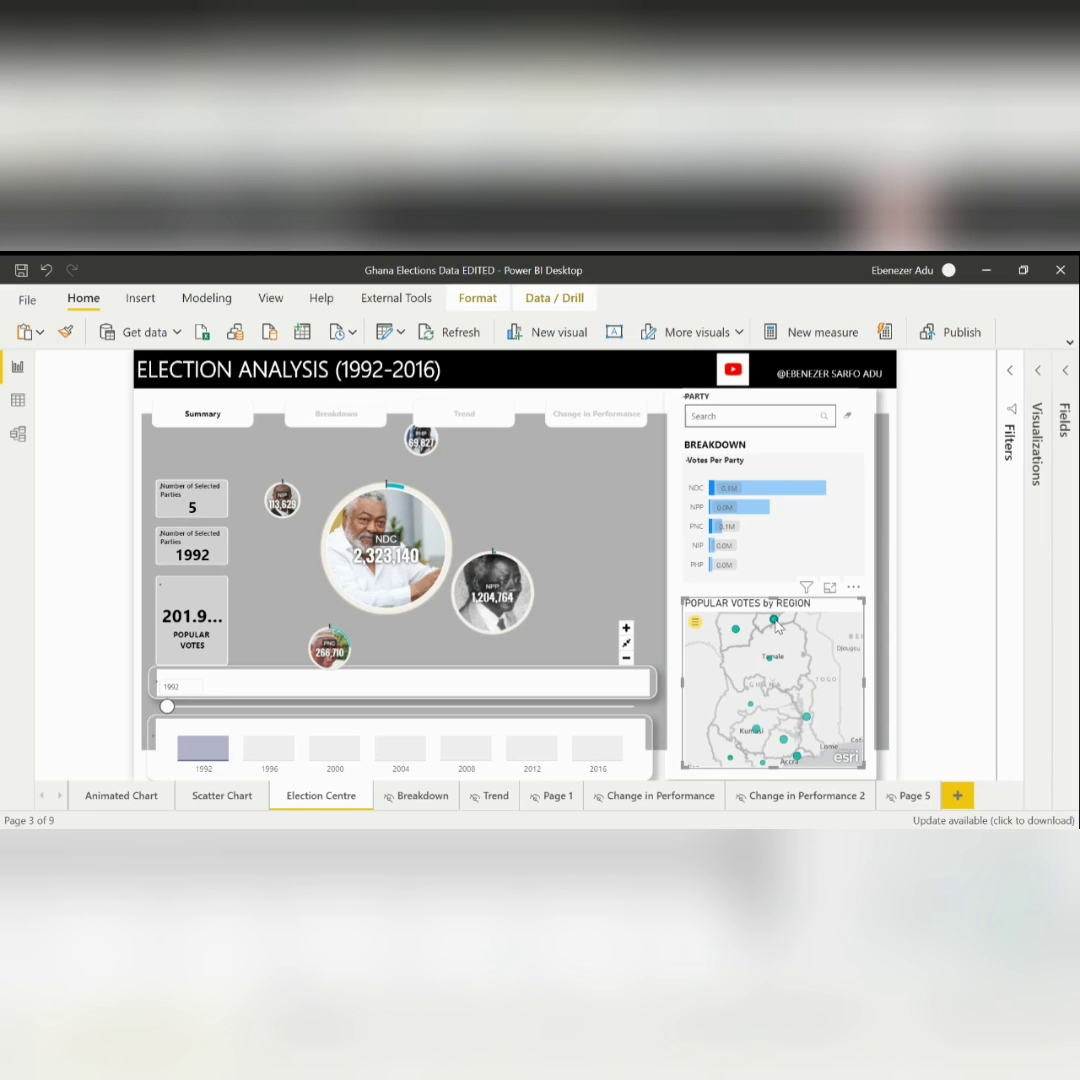
click(775, 622)
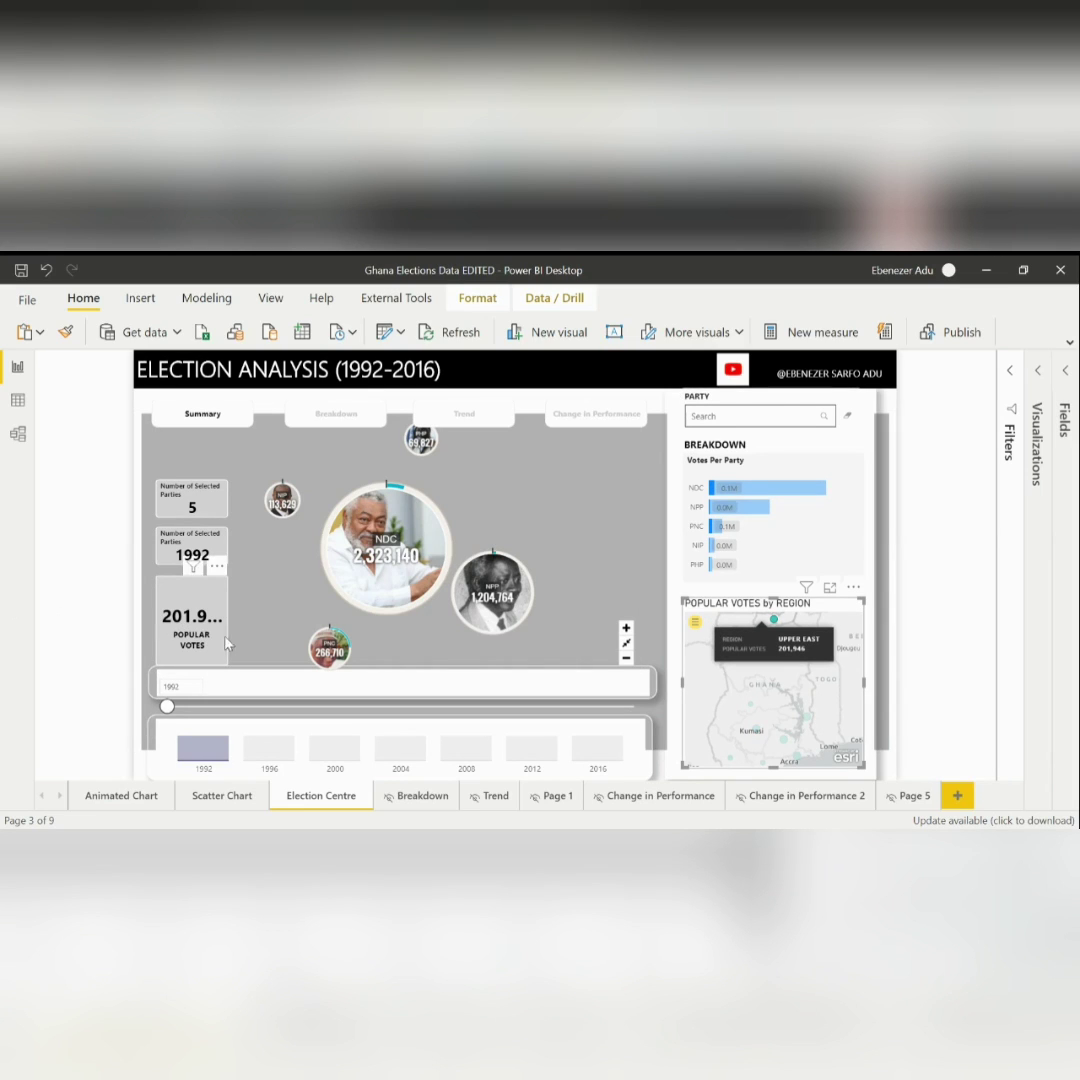
Highlight the Upper West and Ashanti regions in turn on the map, and clear the region selection.
mouse_move(736, 632)
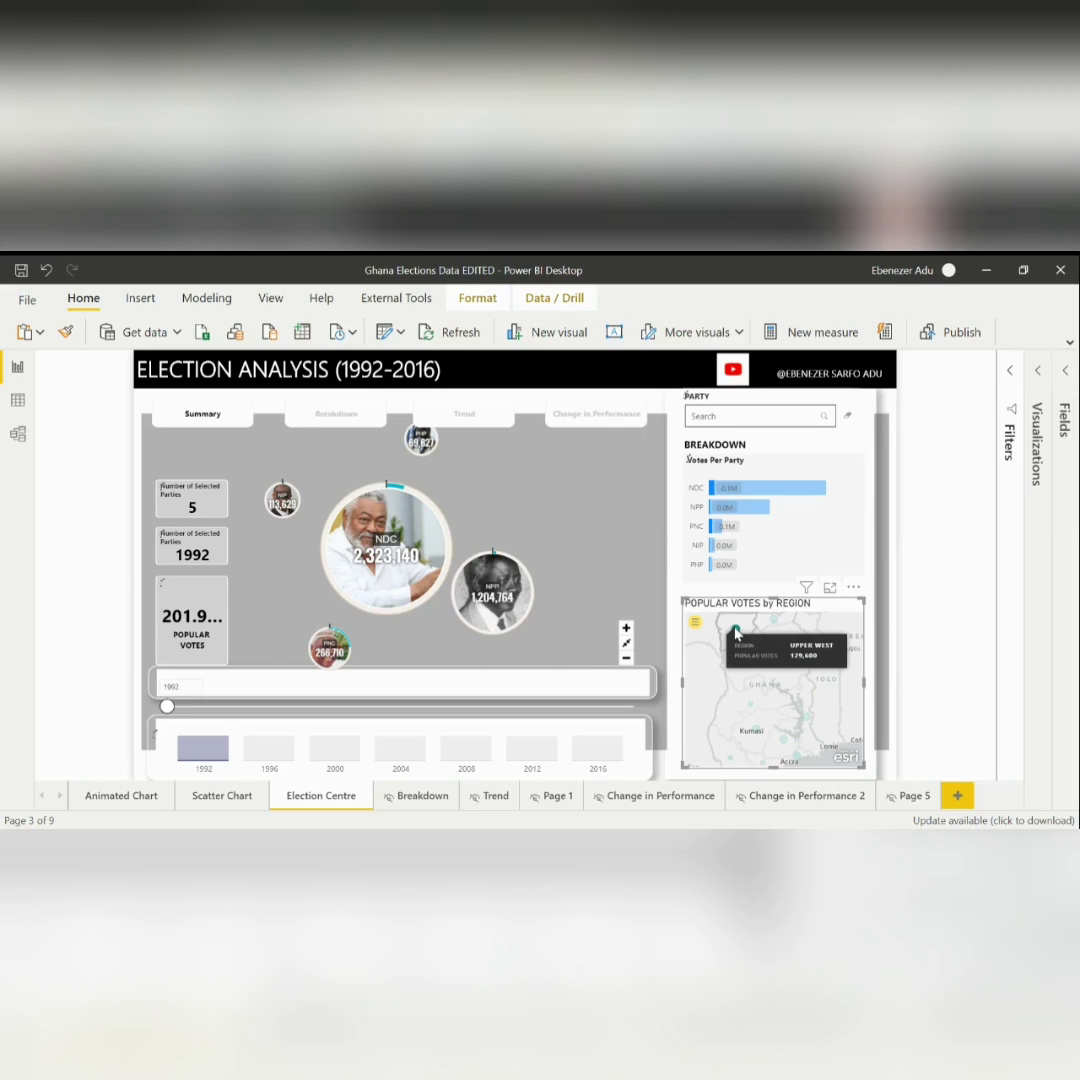
click(736, 632)
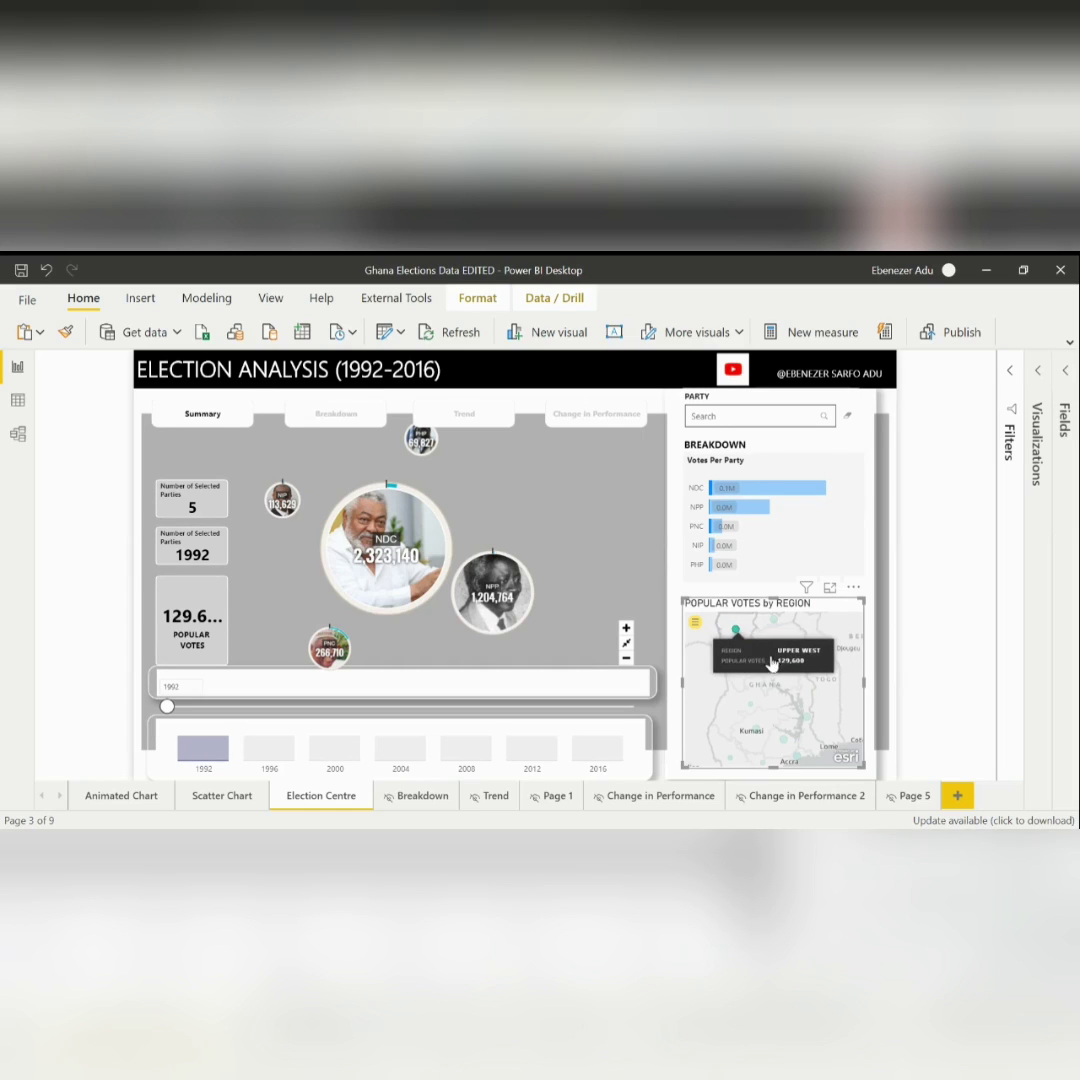
mouse_move(783, 703)
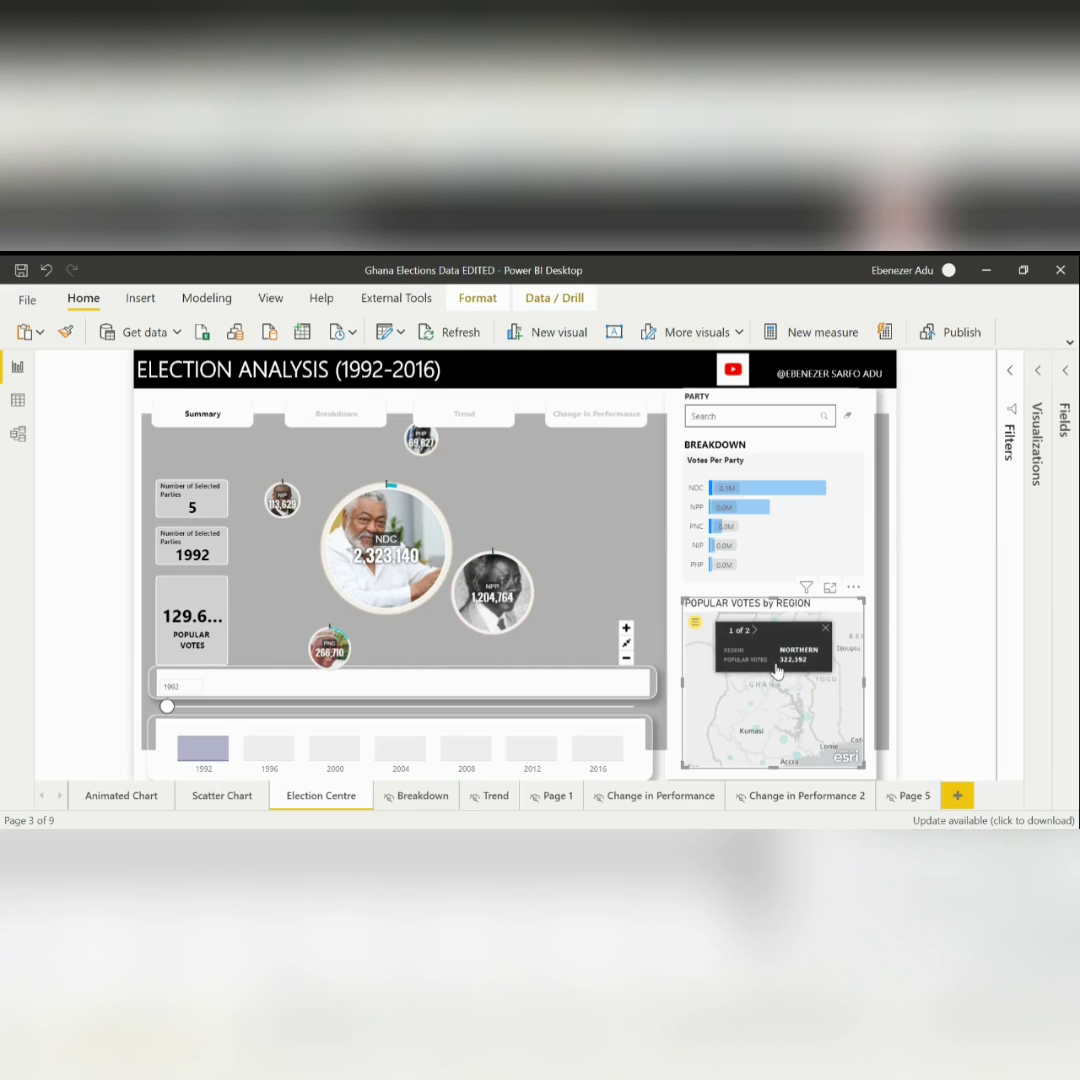
mouse_move(757, 731)
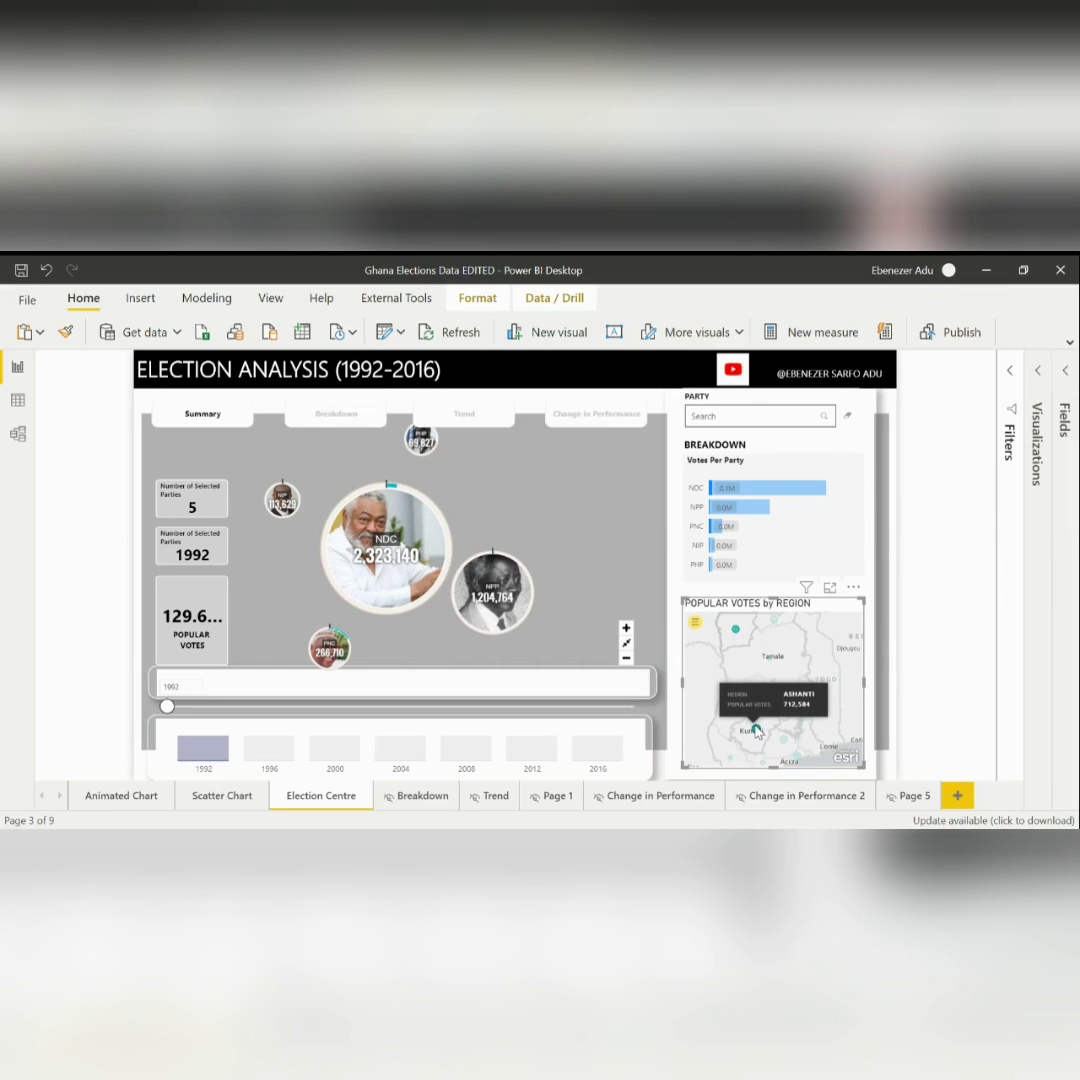
click(757, 731)
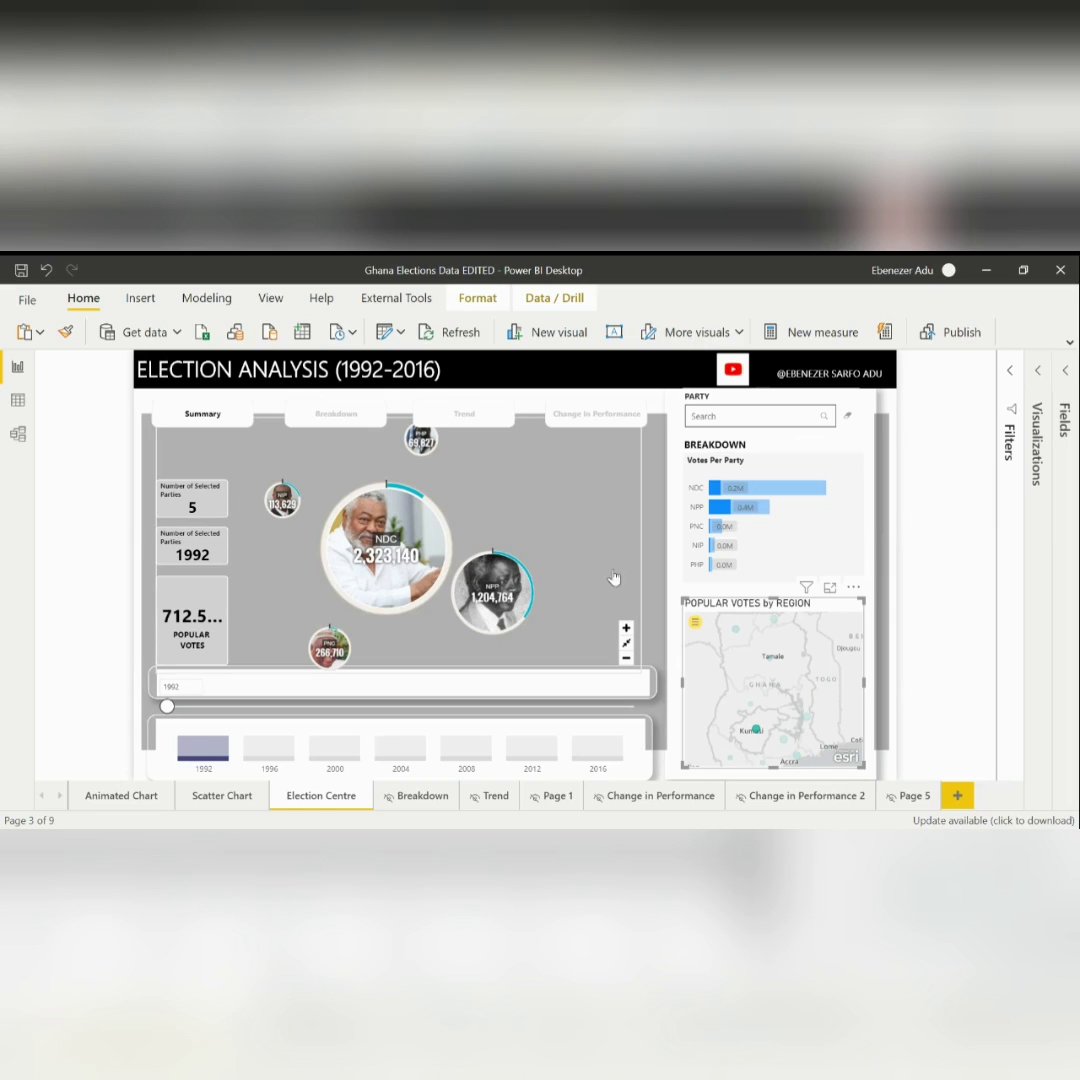
click(728, 742)
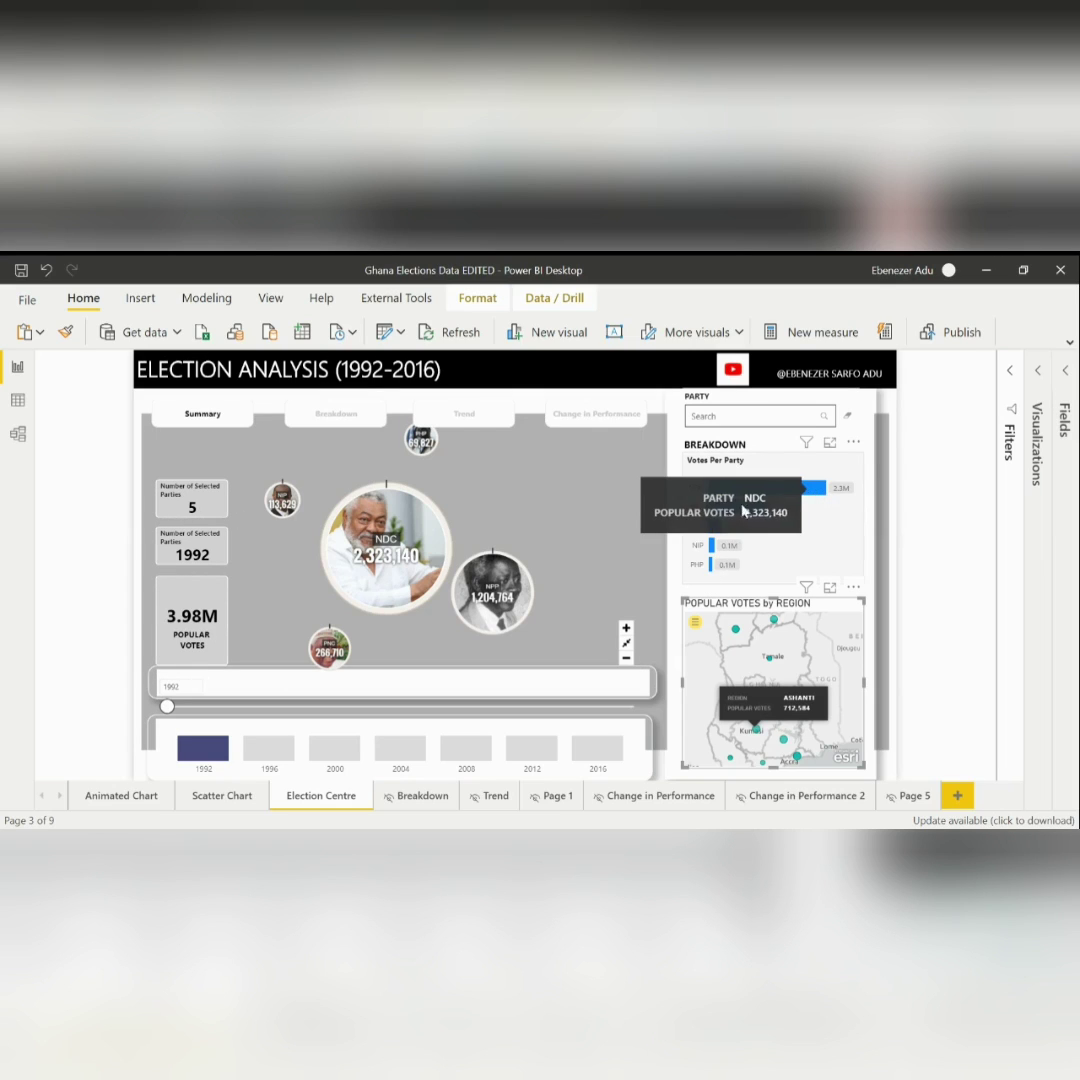
Examine the regional vote bubbles on the popular votes map at closer and wider scales.
mouse_move(750, 517)
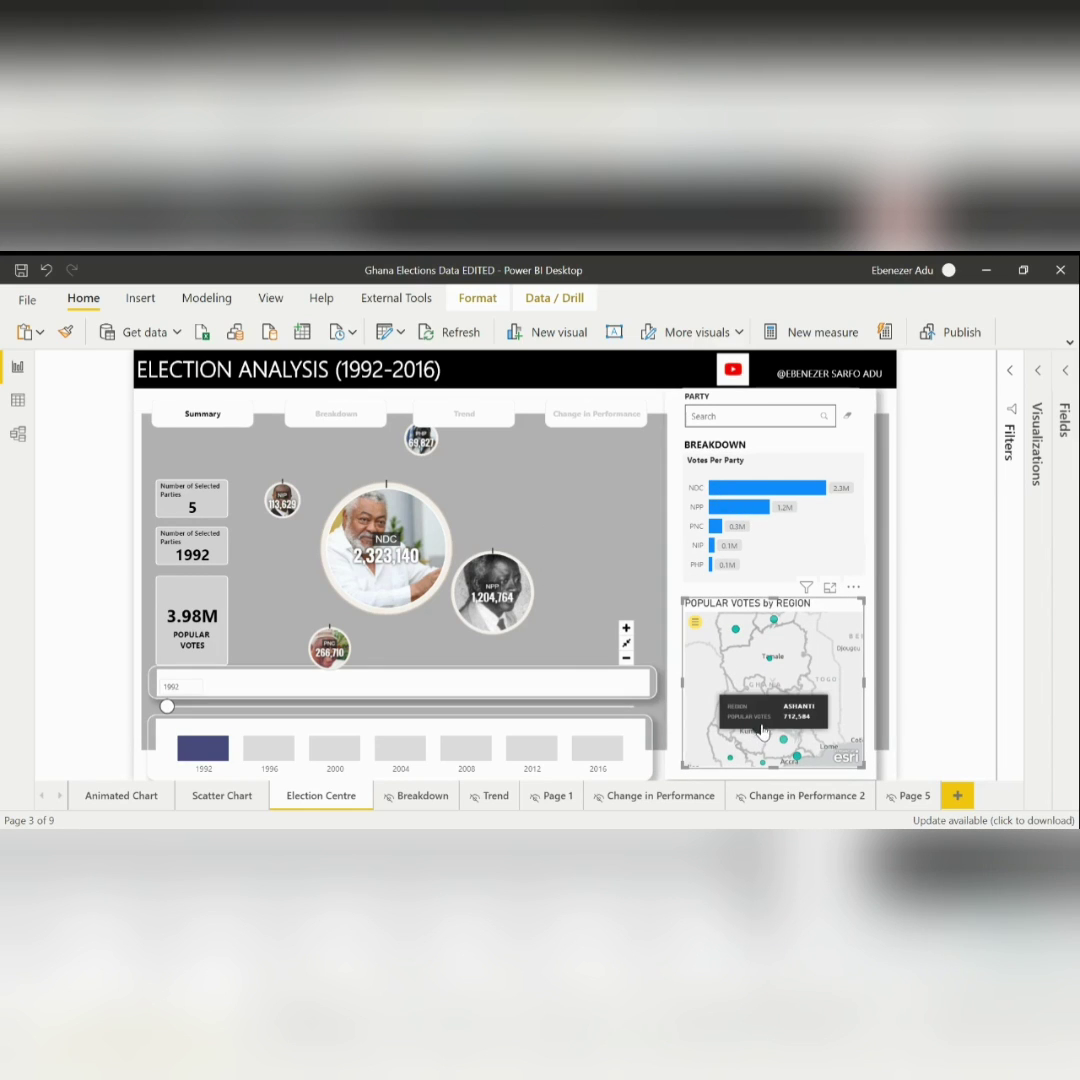
scroll(765, 720, up, 3)
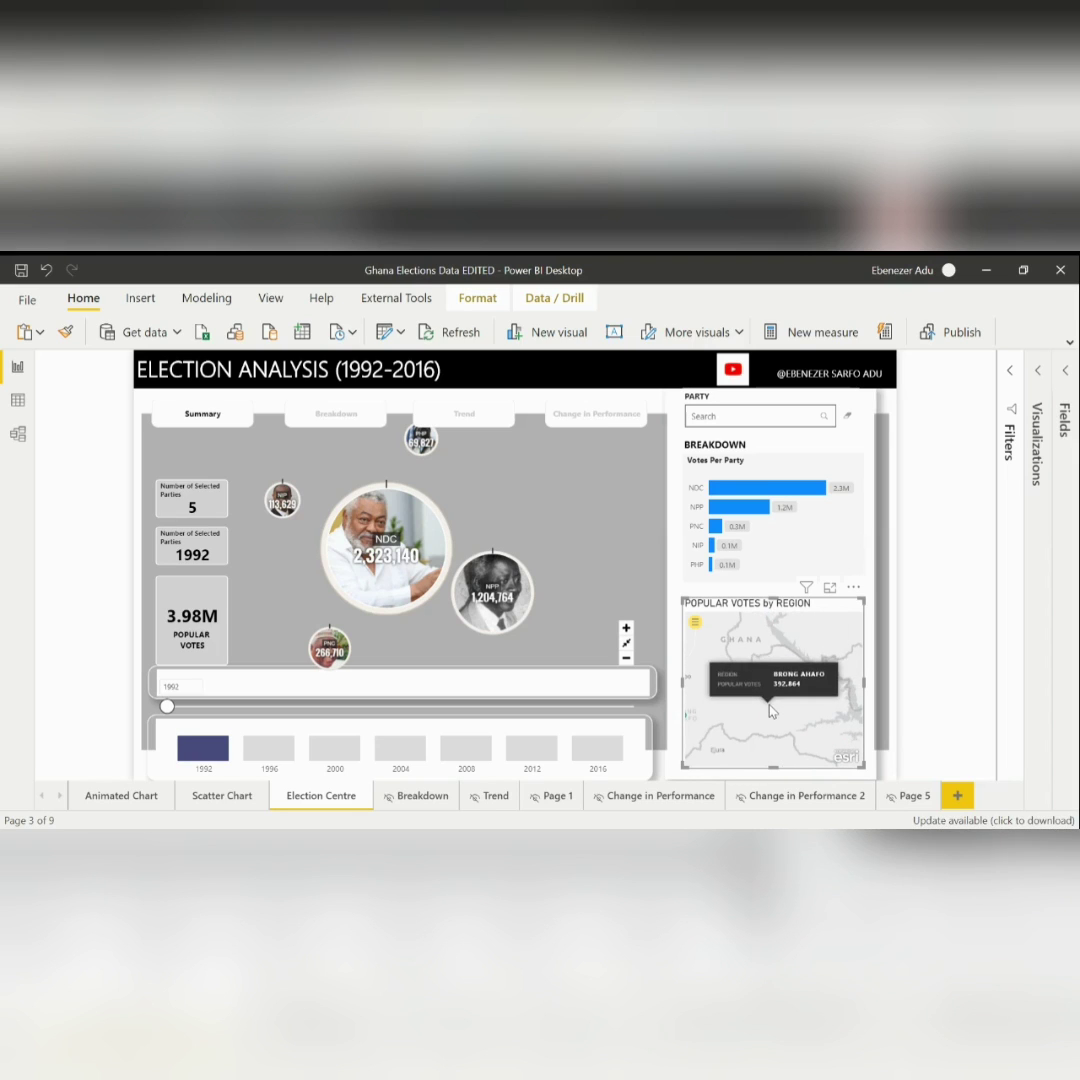
scroll(770, 710, up, 2)
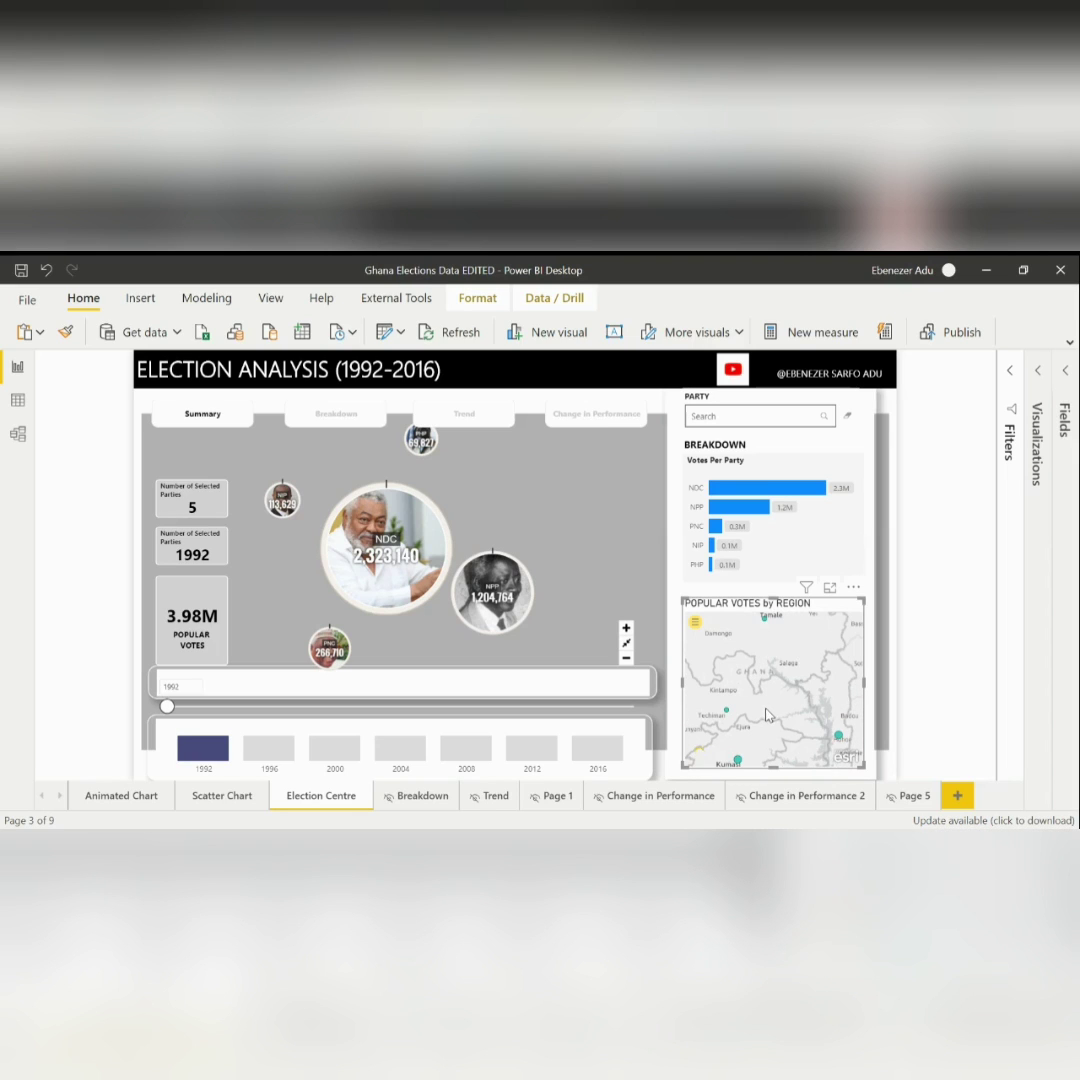
scroll(768, 714, down, 3)
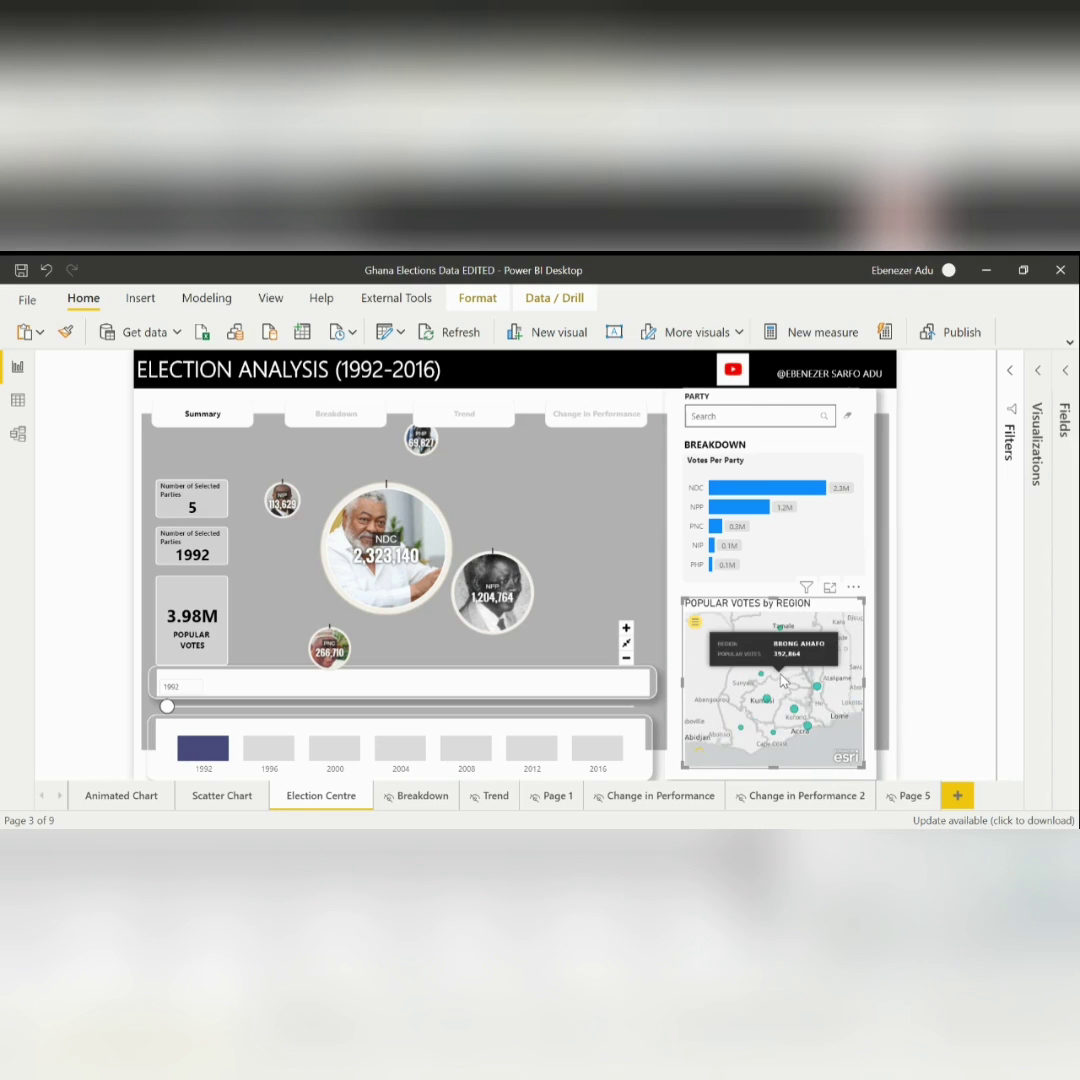
scroll(776, 700, up, 2)
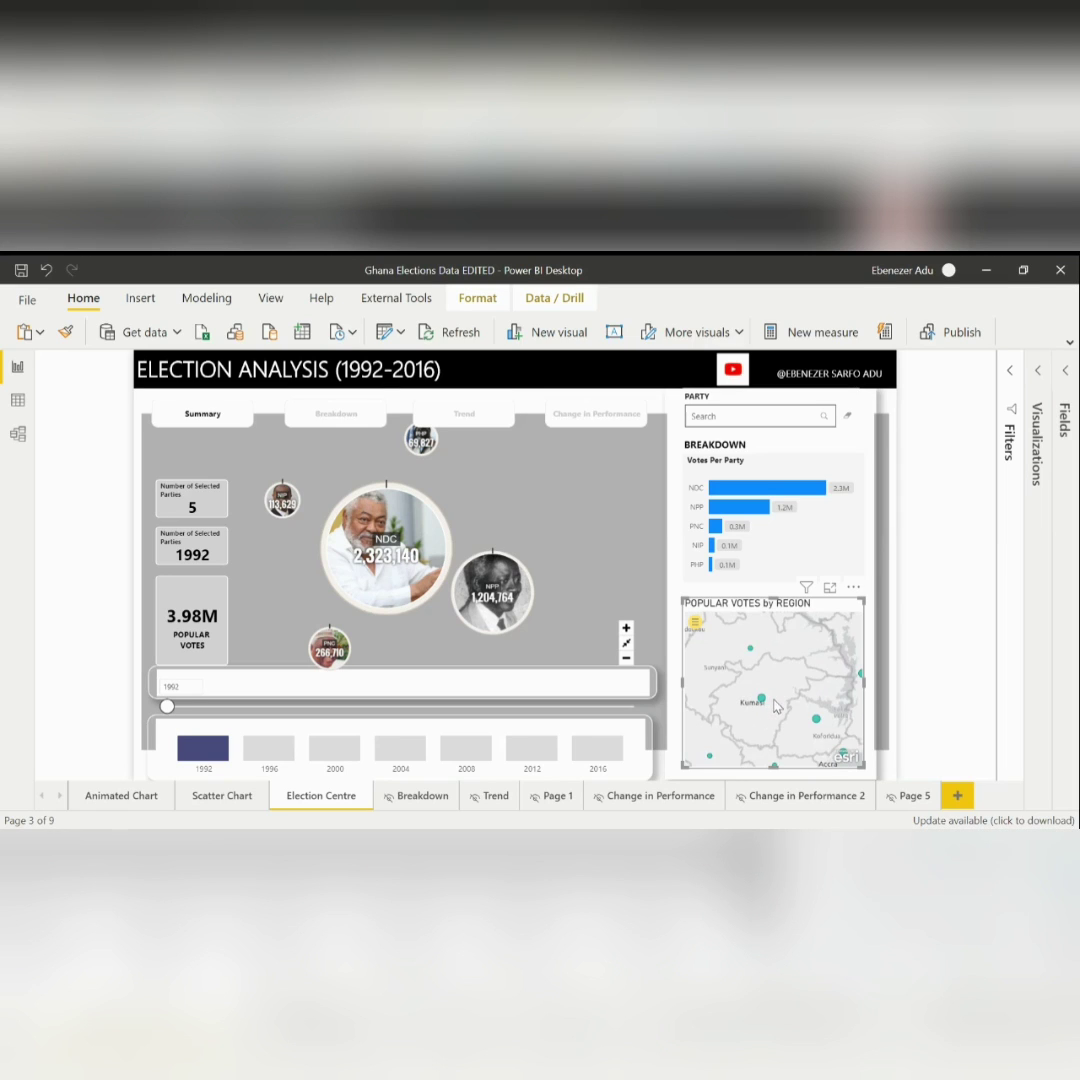
scroll(776, 706, down, 3)
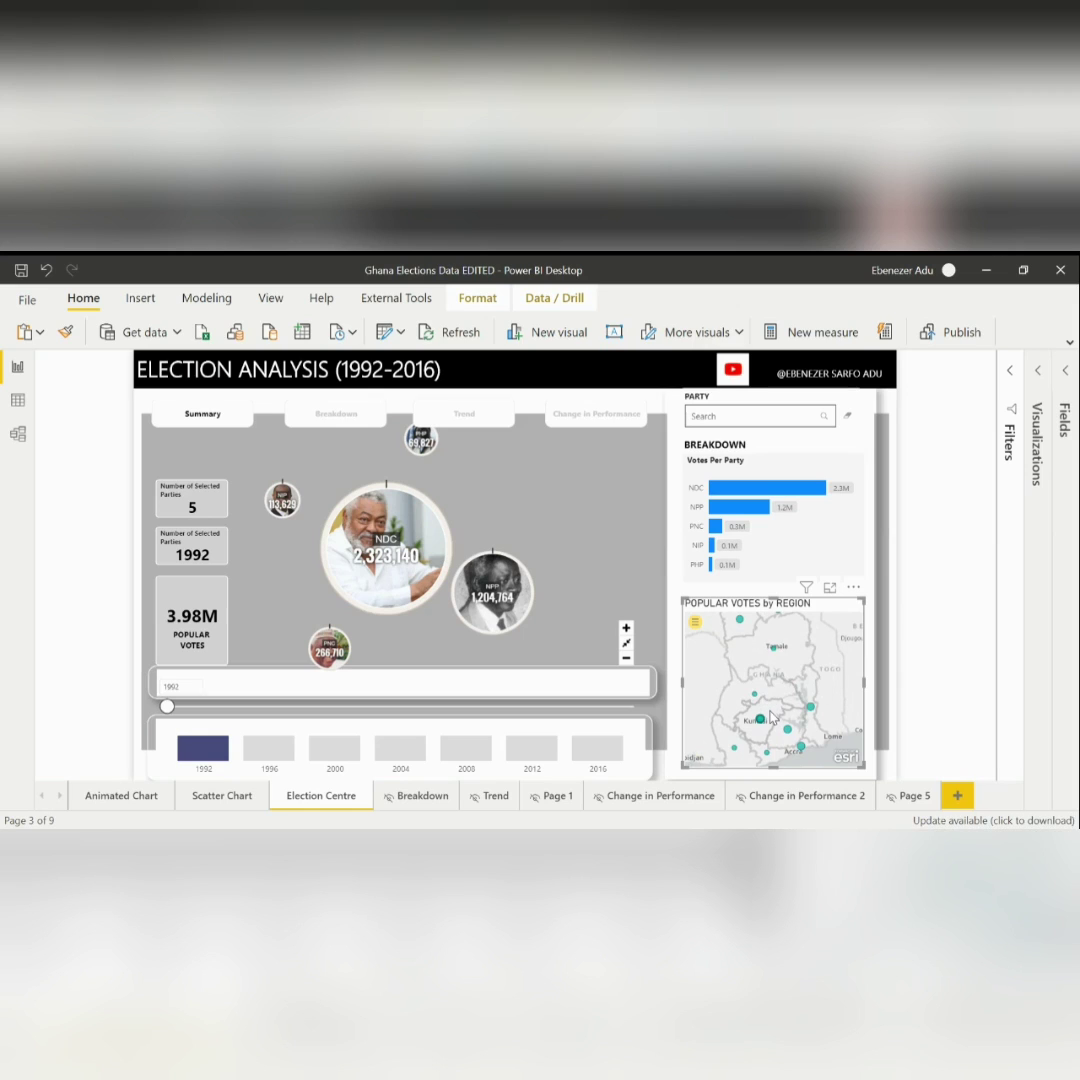
scroll(771, 716, down, 2)
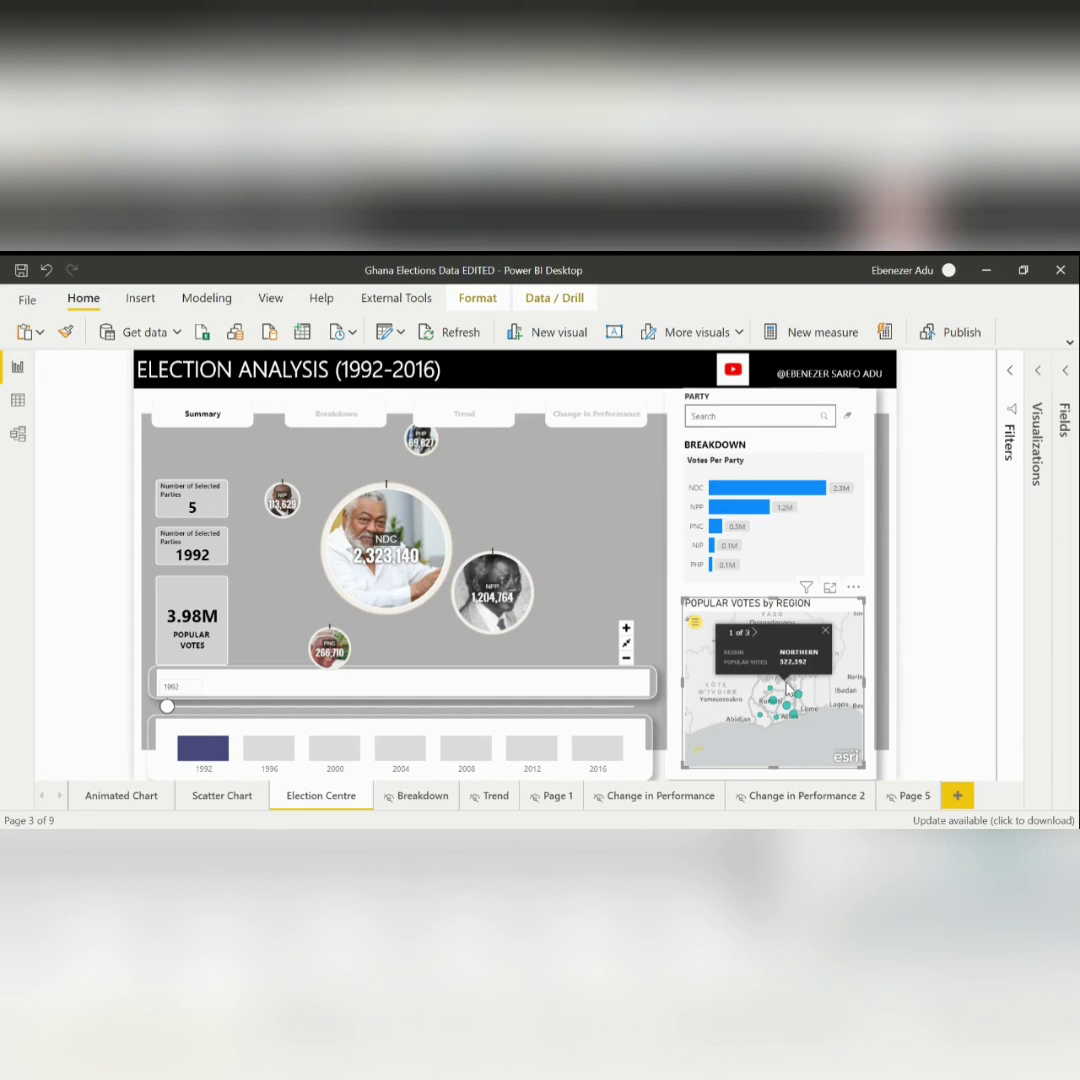
scroll(787, 688, up, 2)
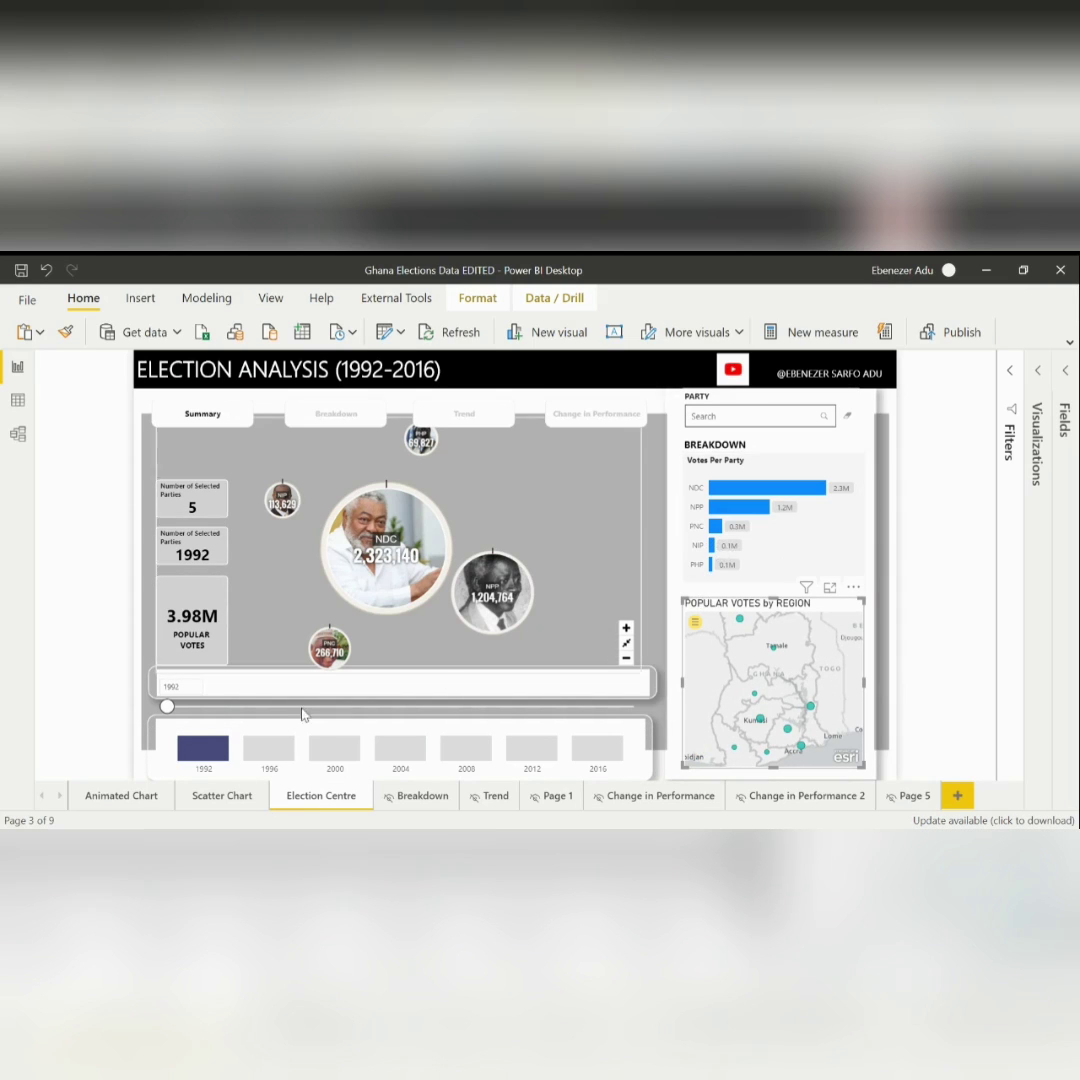
Set the election year to 1996 and check the regional vote bubbles on the map.
drag(167, 706, 245, 706)
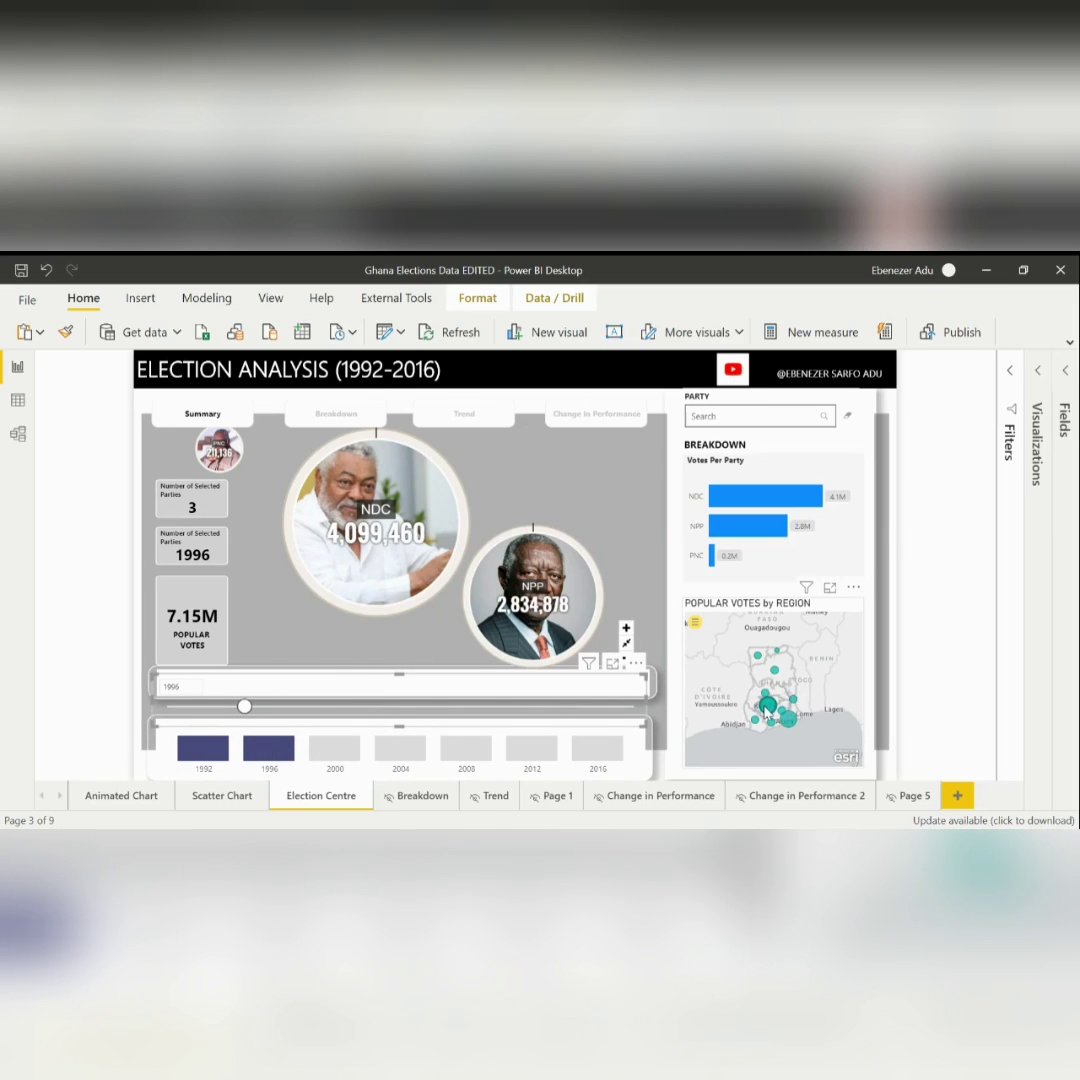
mouse_move(788, 728)
click(786, 726)
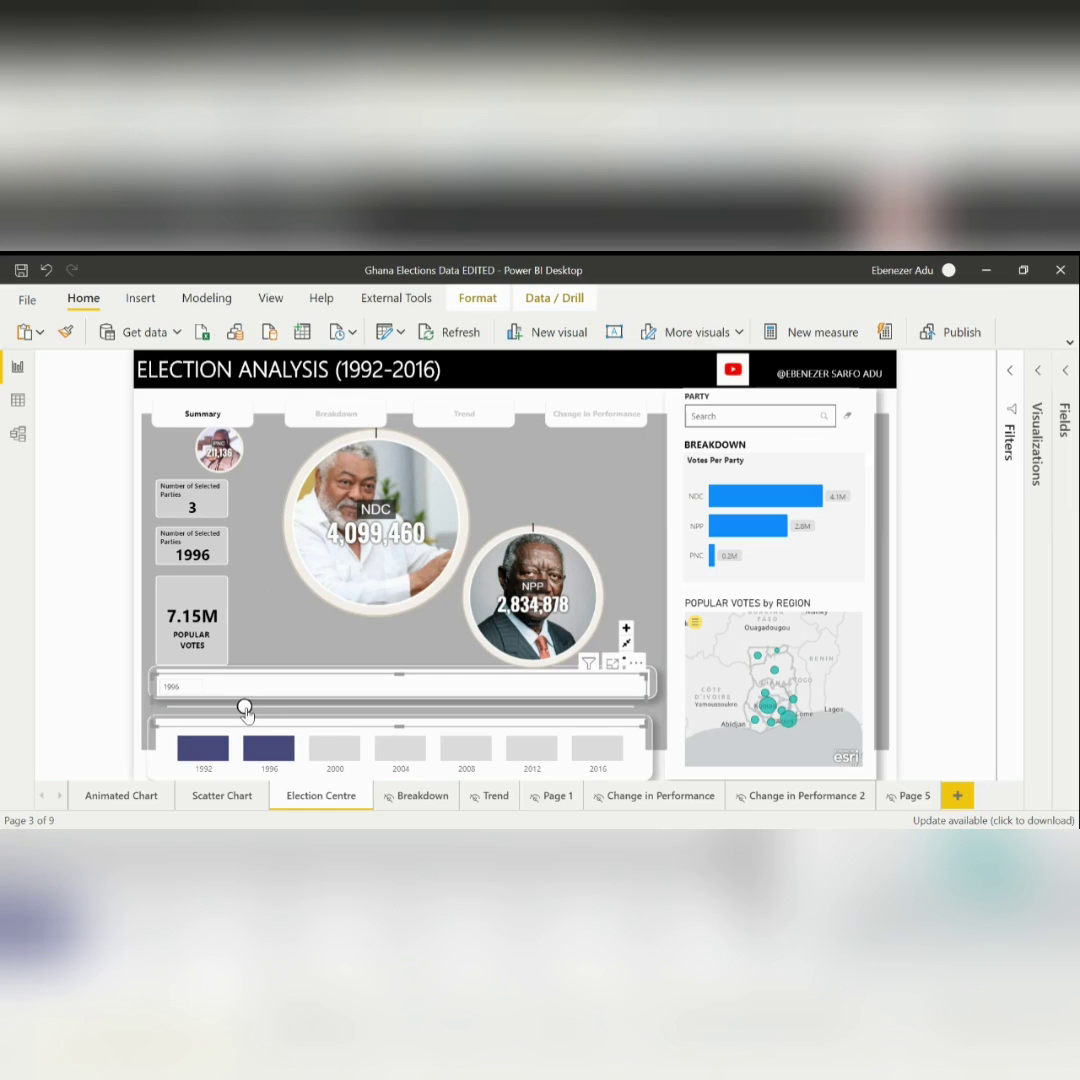
Set the election year to 2000 and review the votes per party and by region.
drag(244, 707, 299, 714)
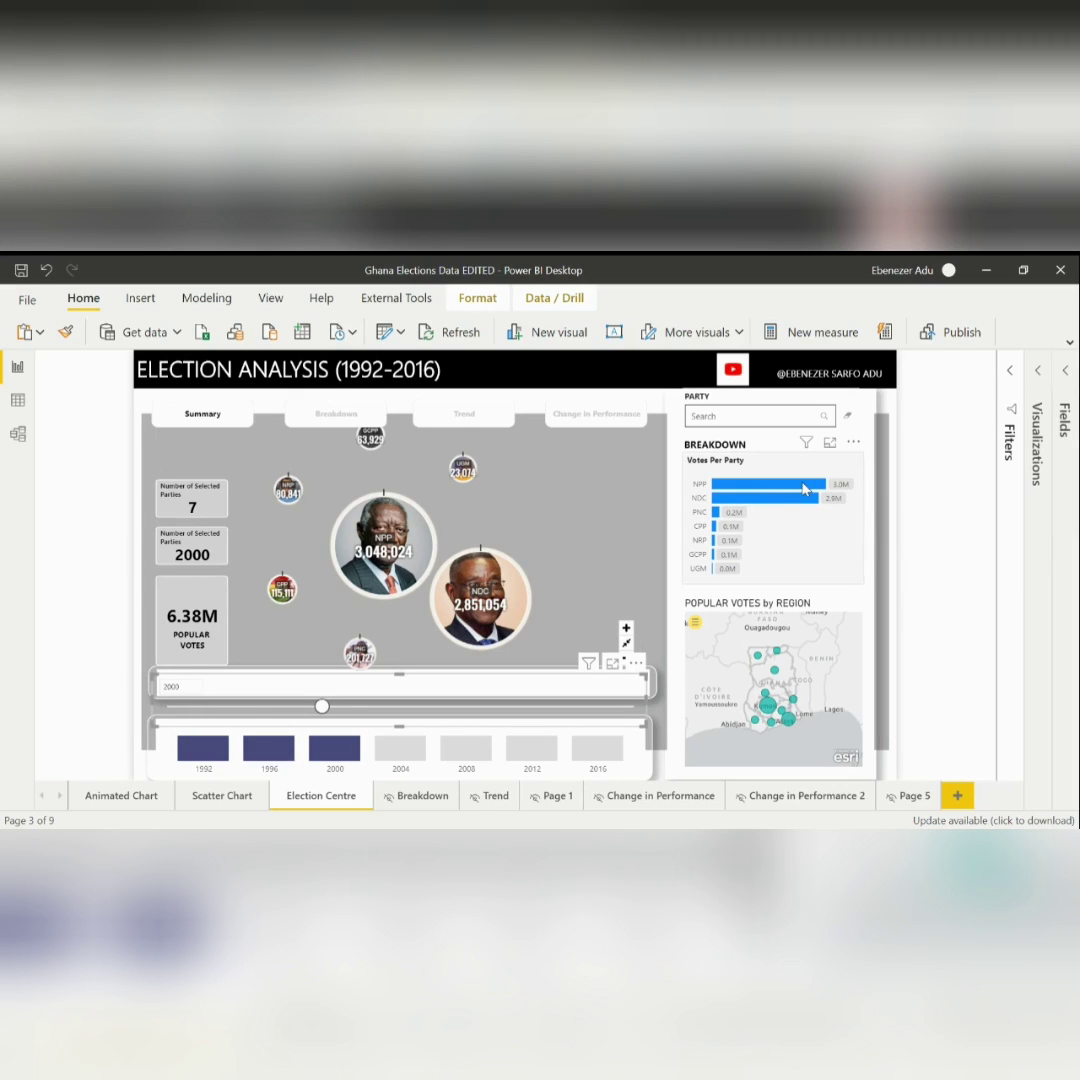
mouse_move(654, 528)
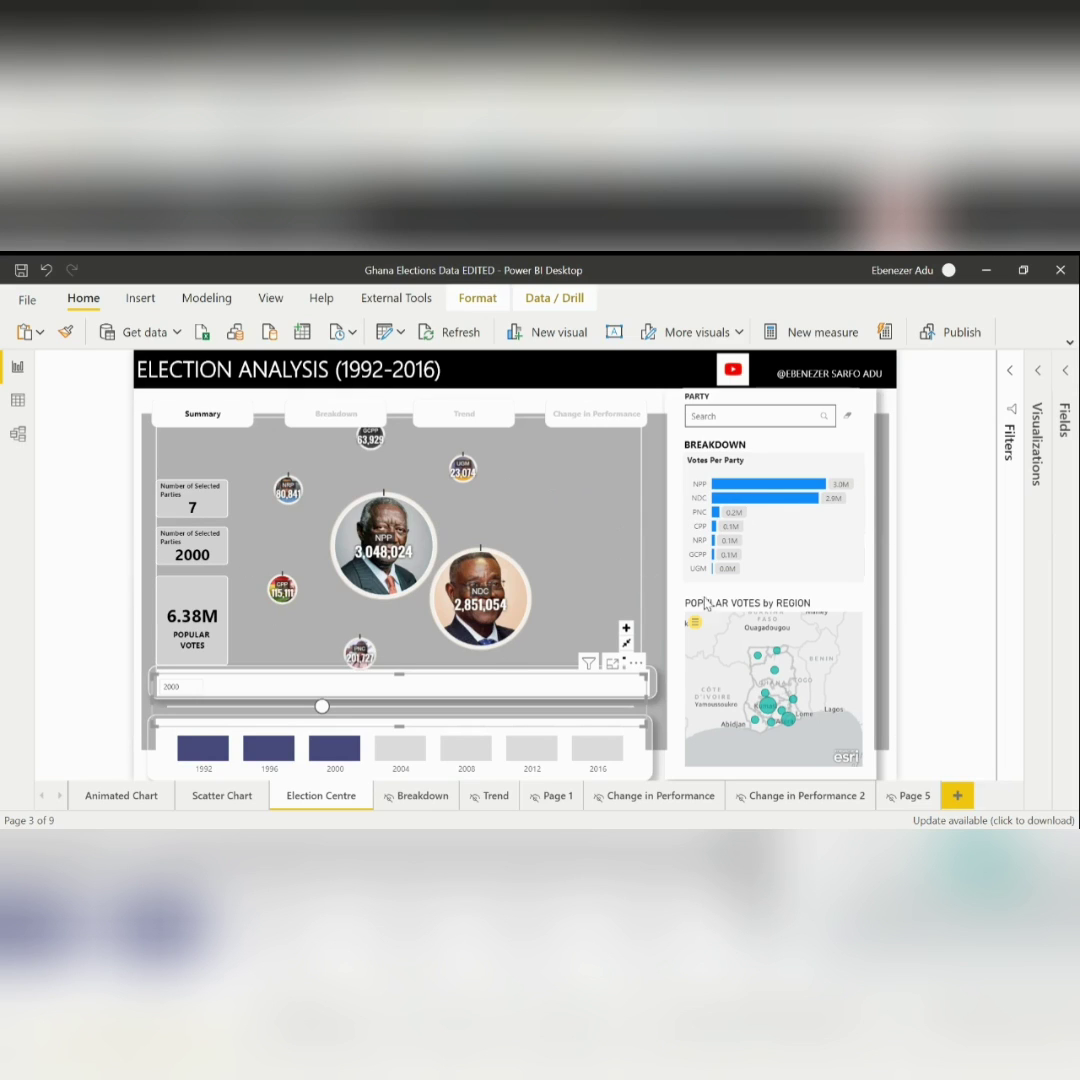
mouse_move(775, 719)
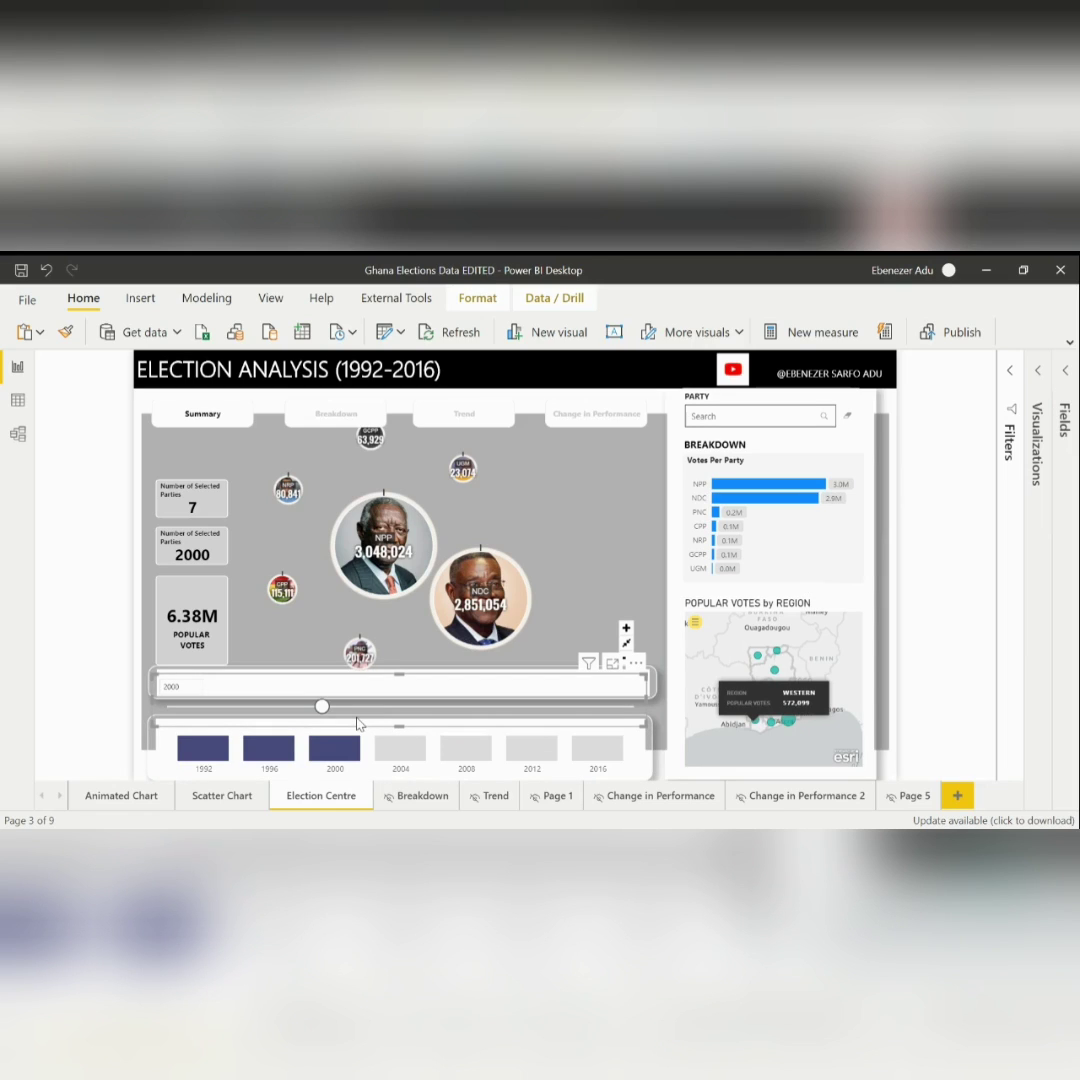
Set the election year to 2004, compare it with 2008, and return to 2004.
mouse_move(321, 704)
drag(323, 710, 399, 710)
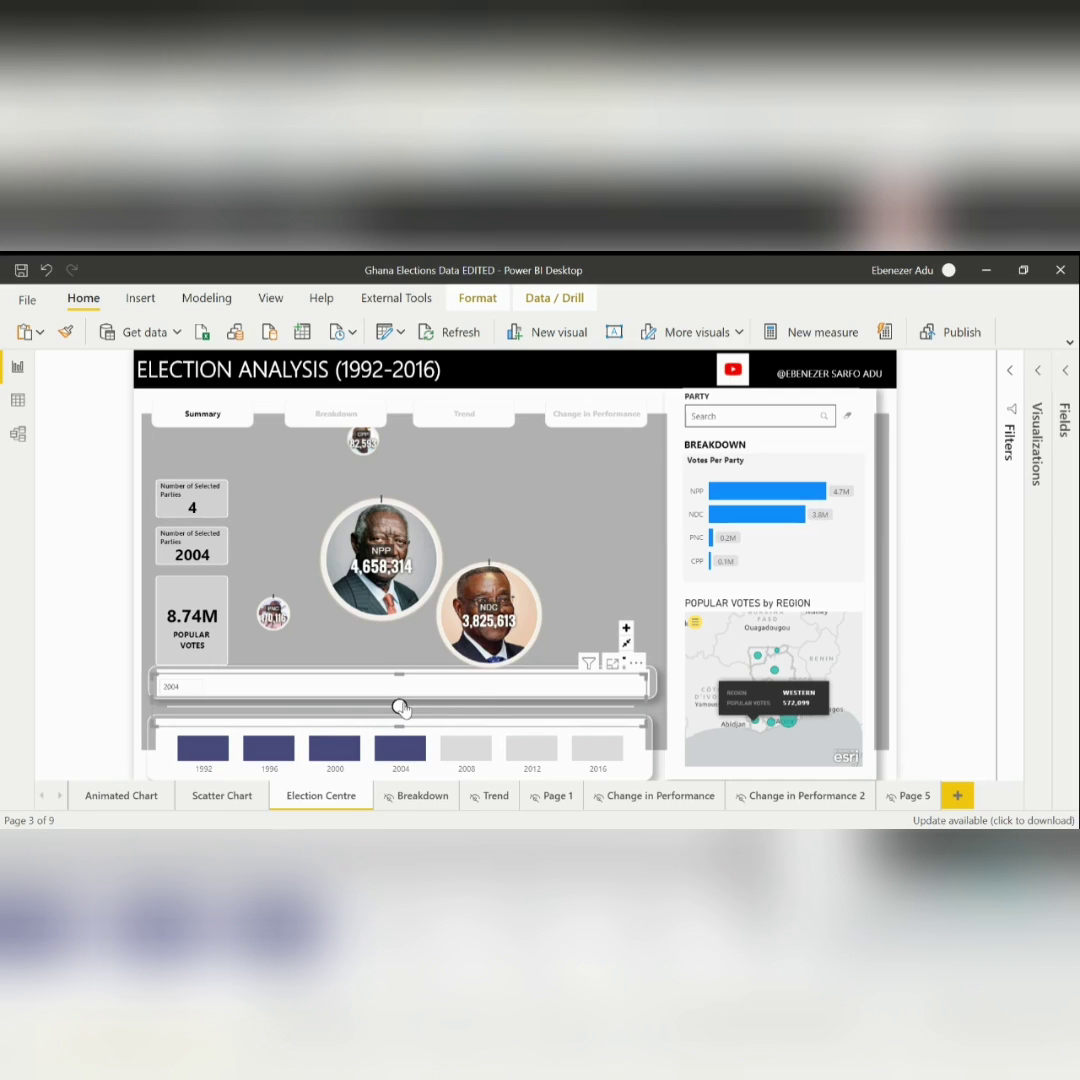
drag(400, 707, 458, 708)
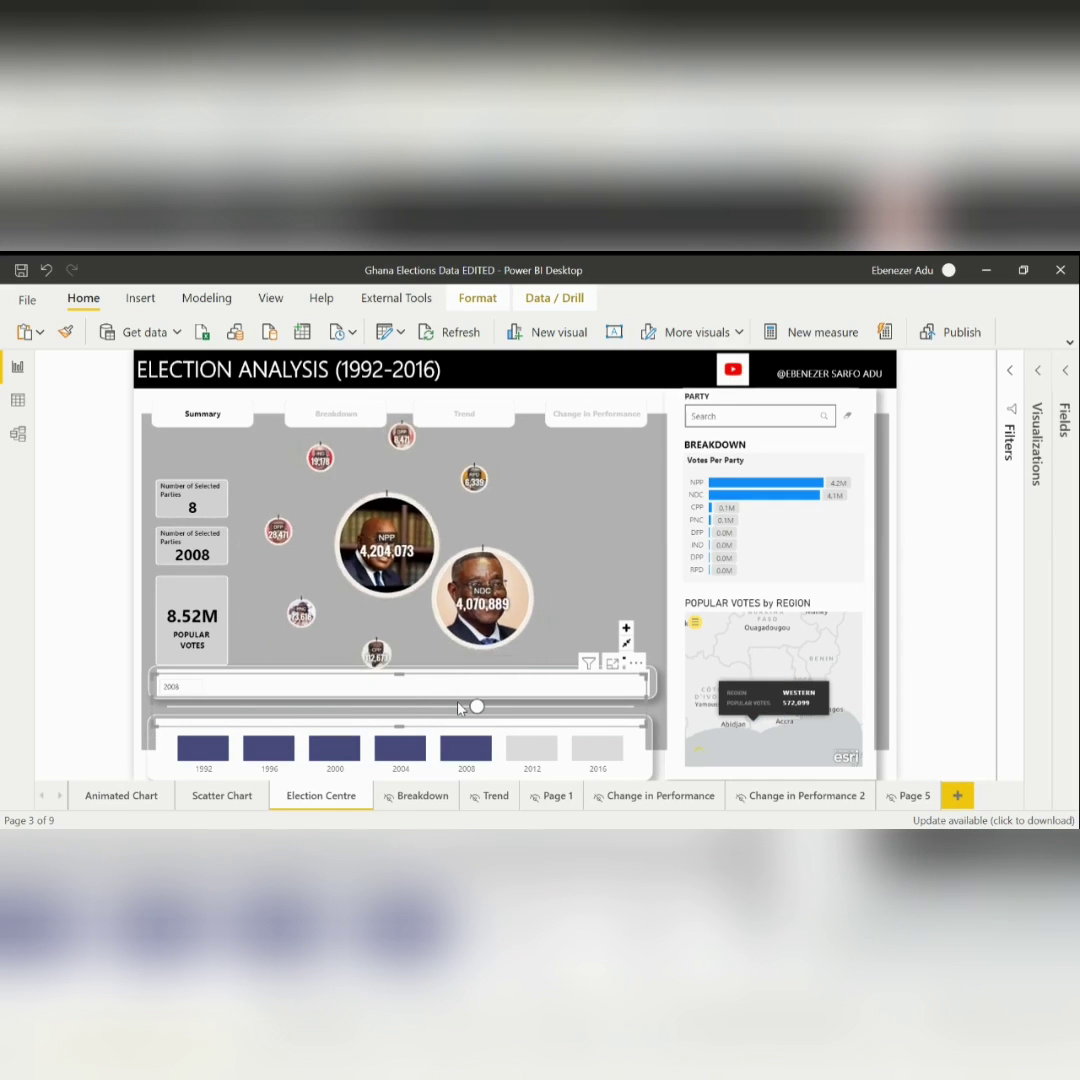
drag(465, 712, 410, 715)
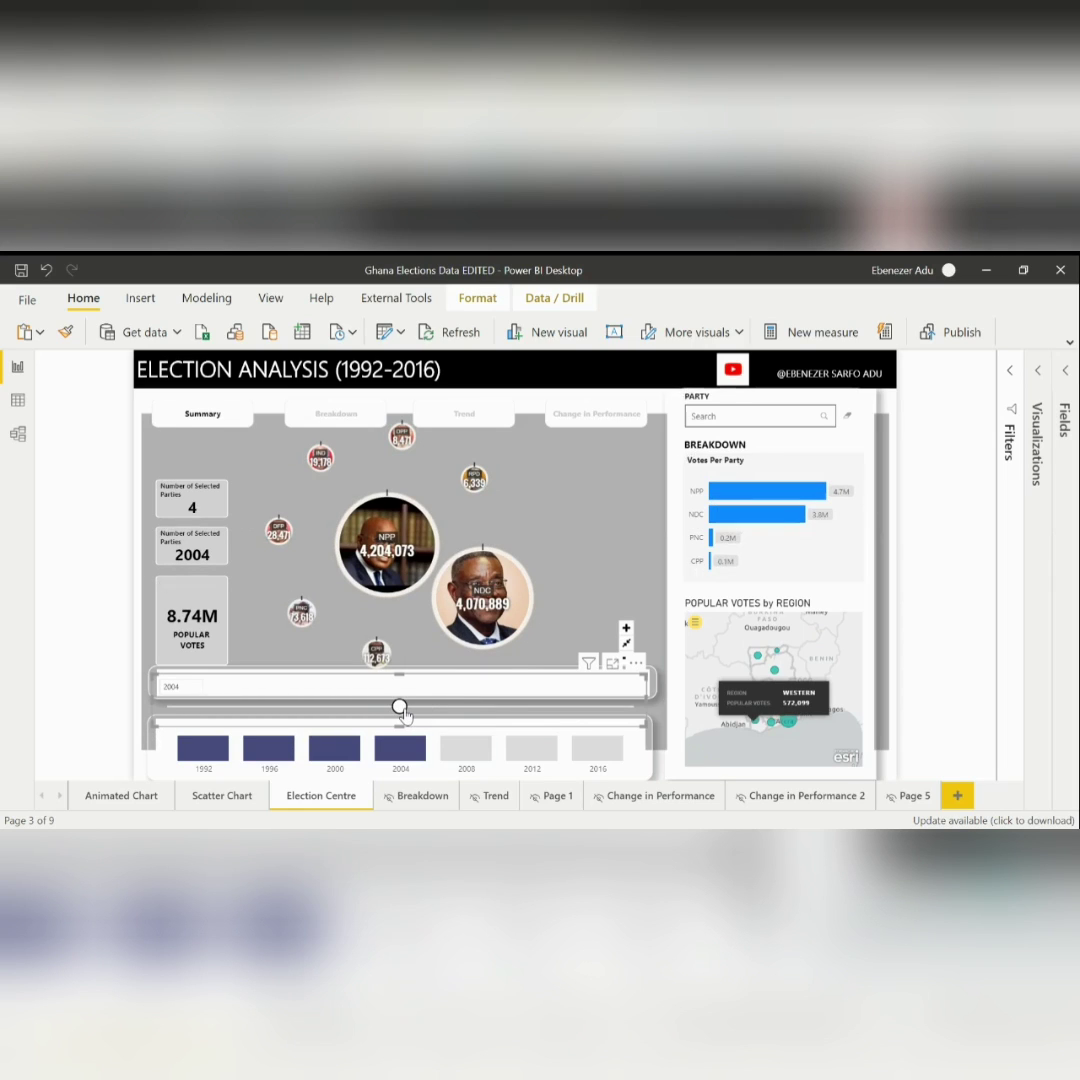
Advance the election year through 2008 and 2012 to 2016.
drag(403, 712, 474, 710)
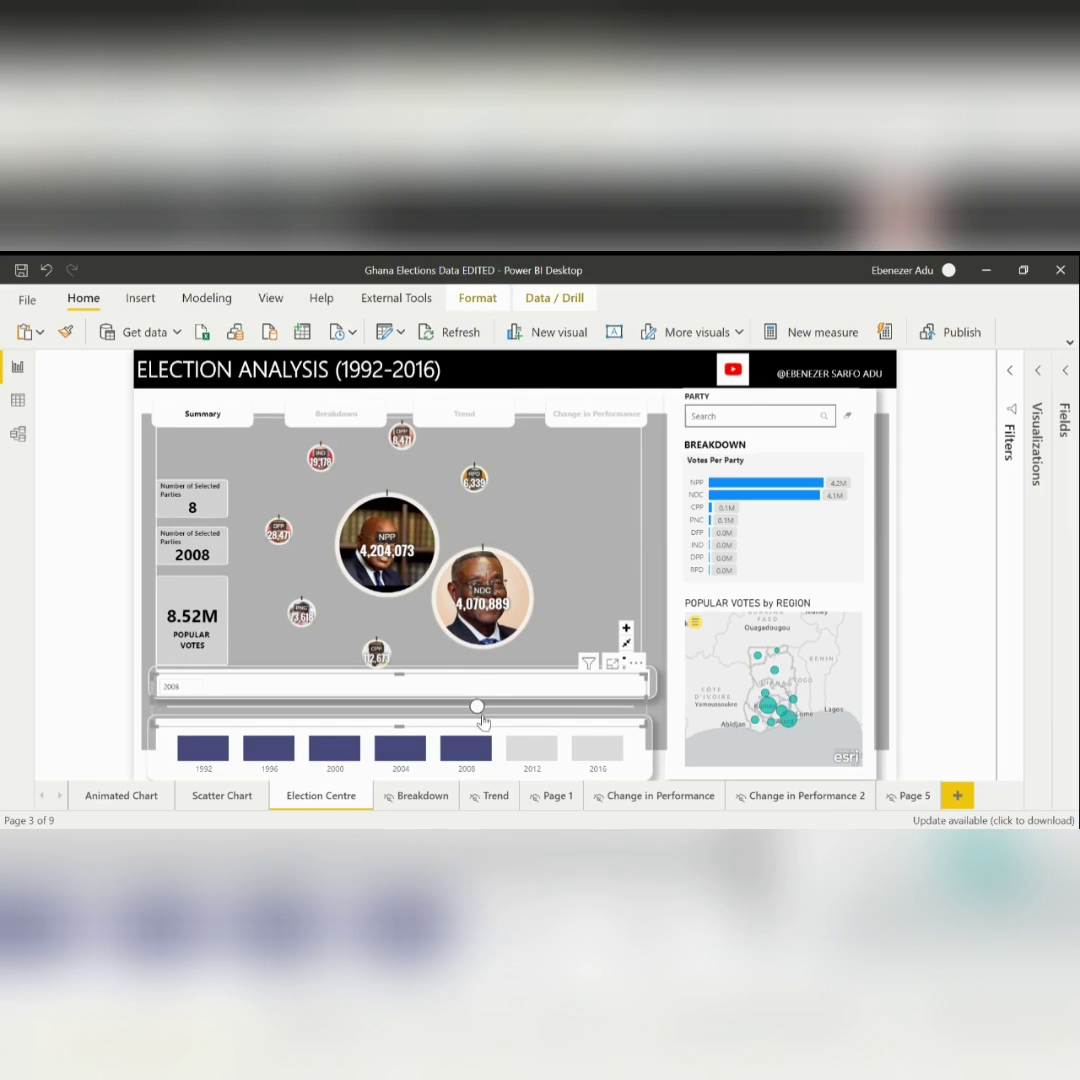
drag(477, 706, 546, 717)
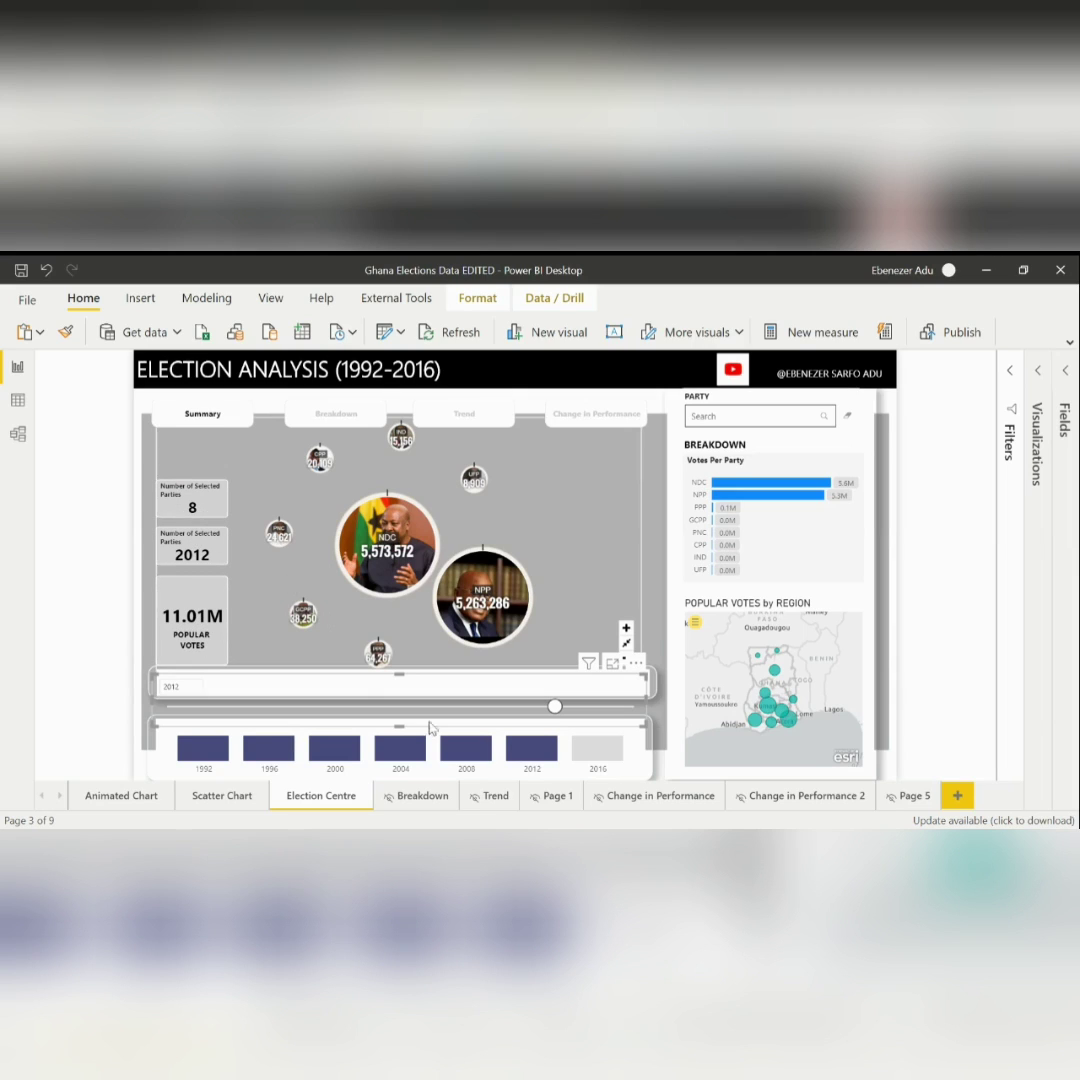
click(599, 715)
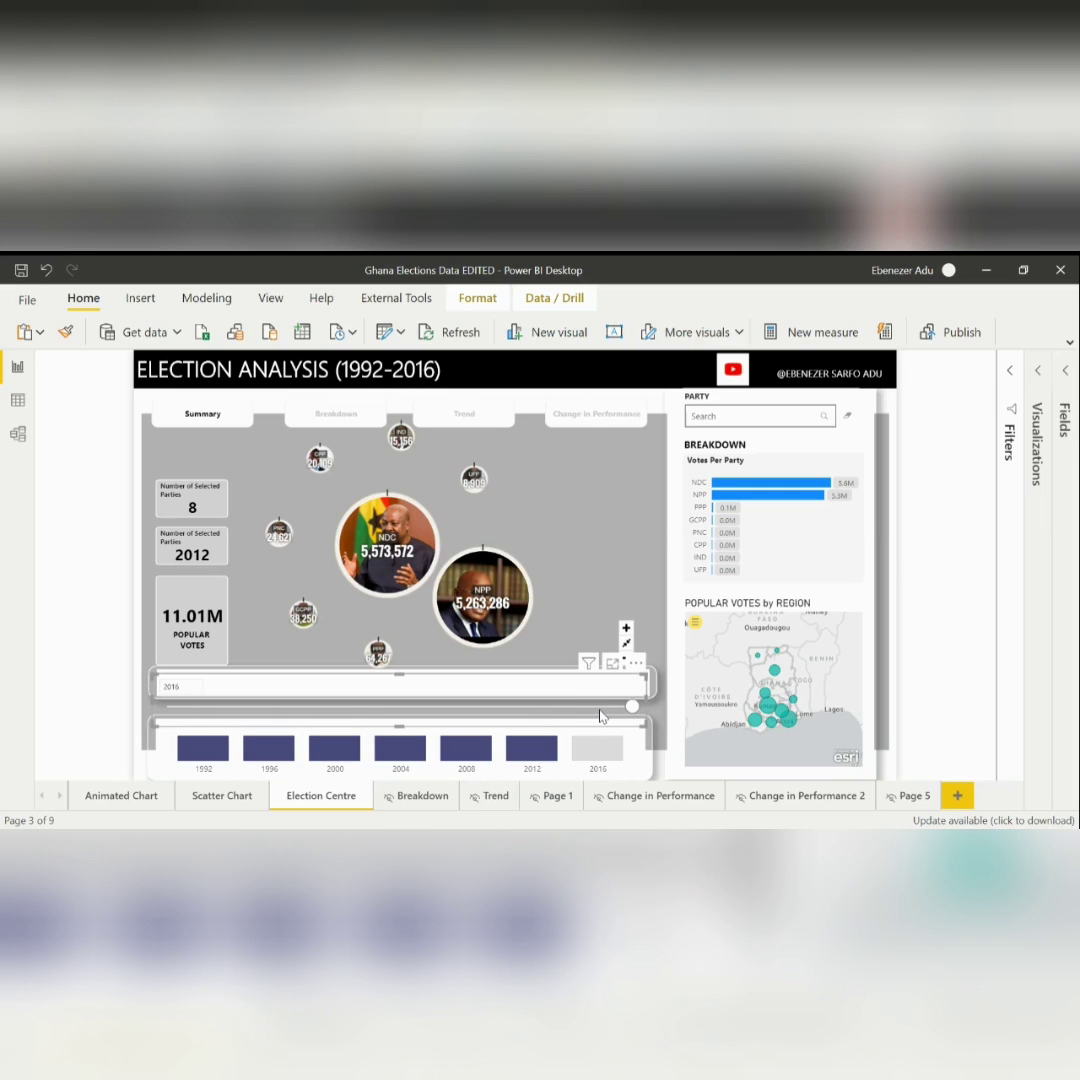
Switch the election year between 2012 and 2016 to compare their popular votes, ending on 2016.
click(599, 715)
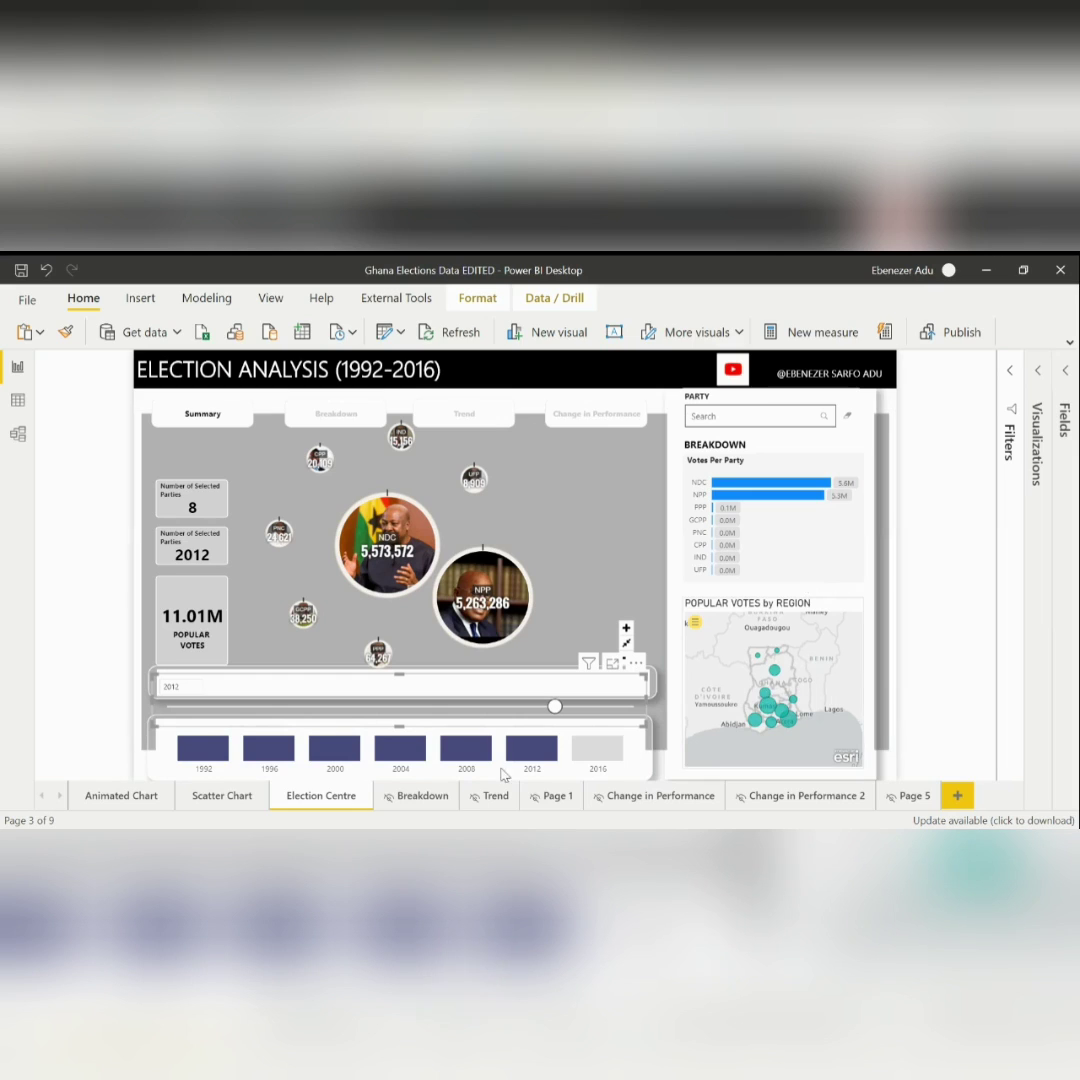
drag(555, 706, 632, 708)
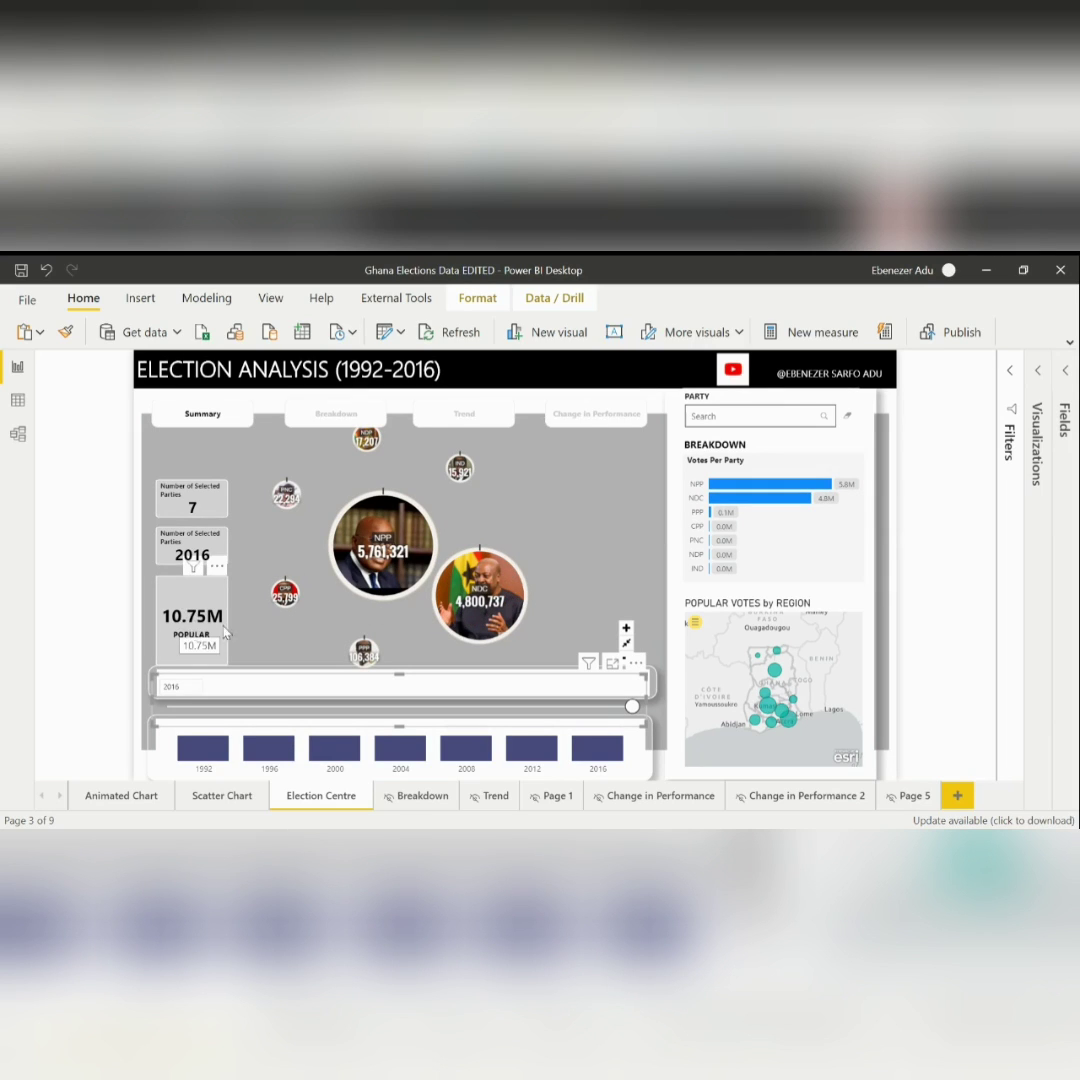
drag(632, 706, 565, 710)
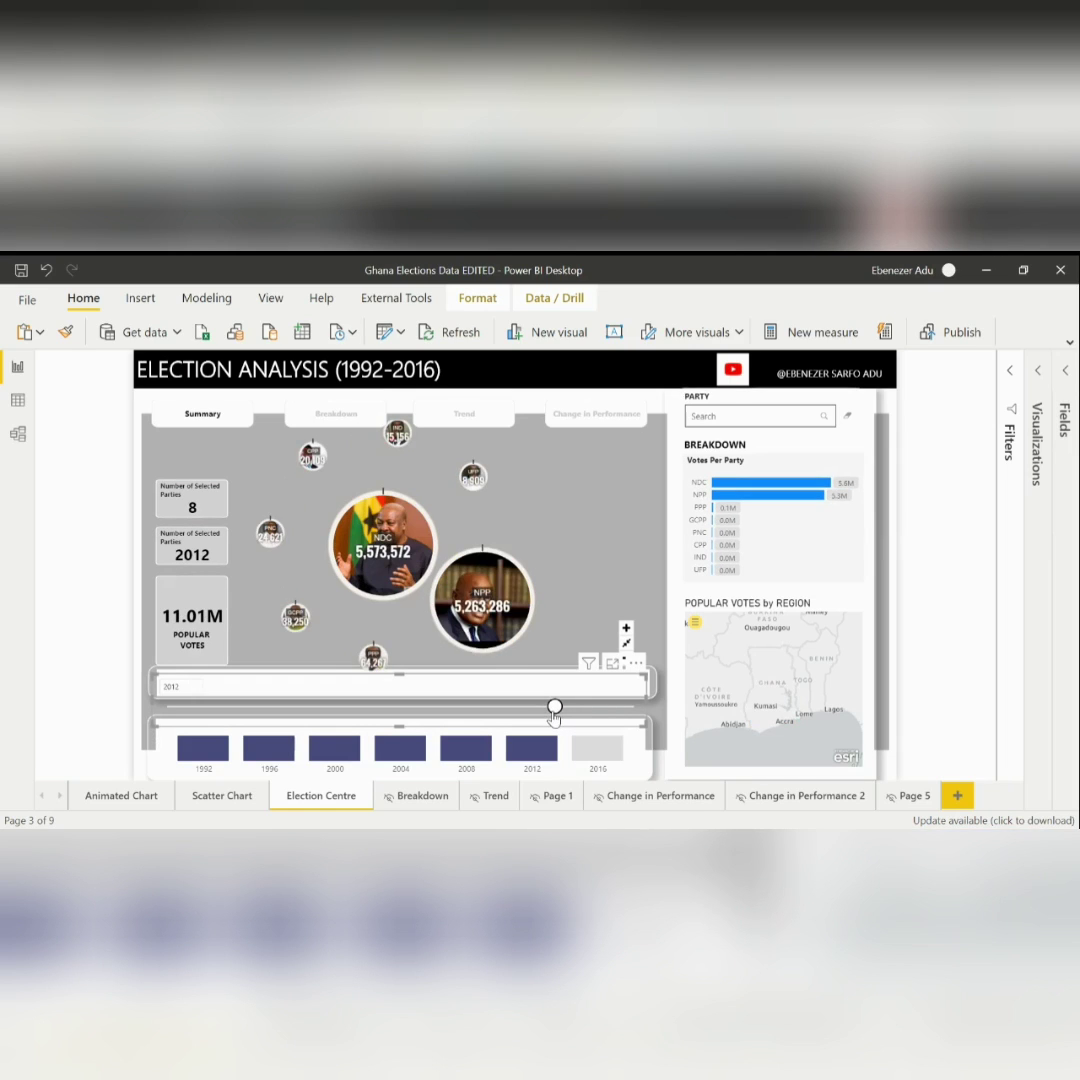
drag(577, 711, 603, 714)
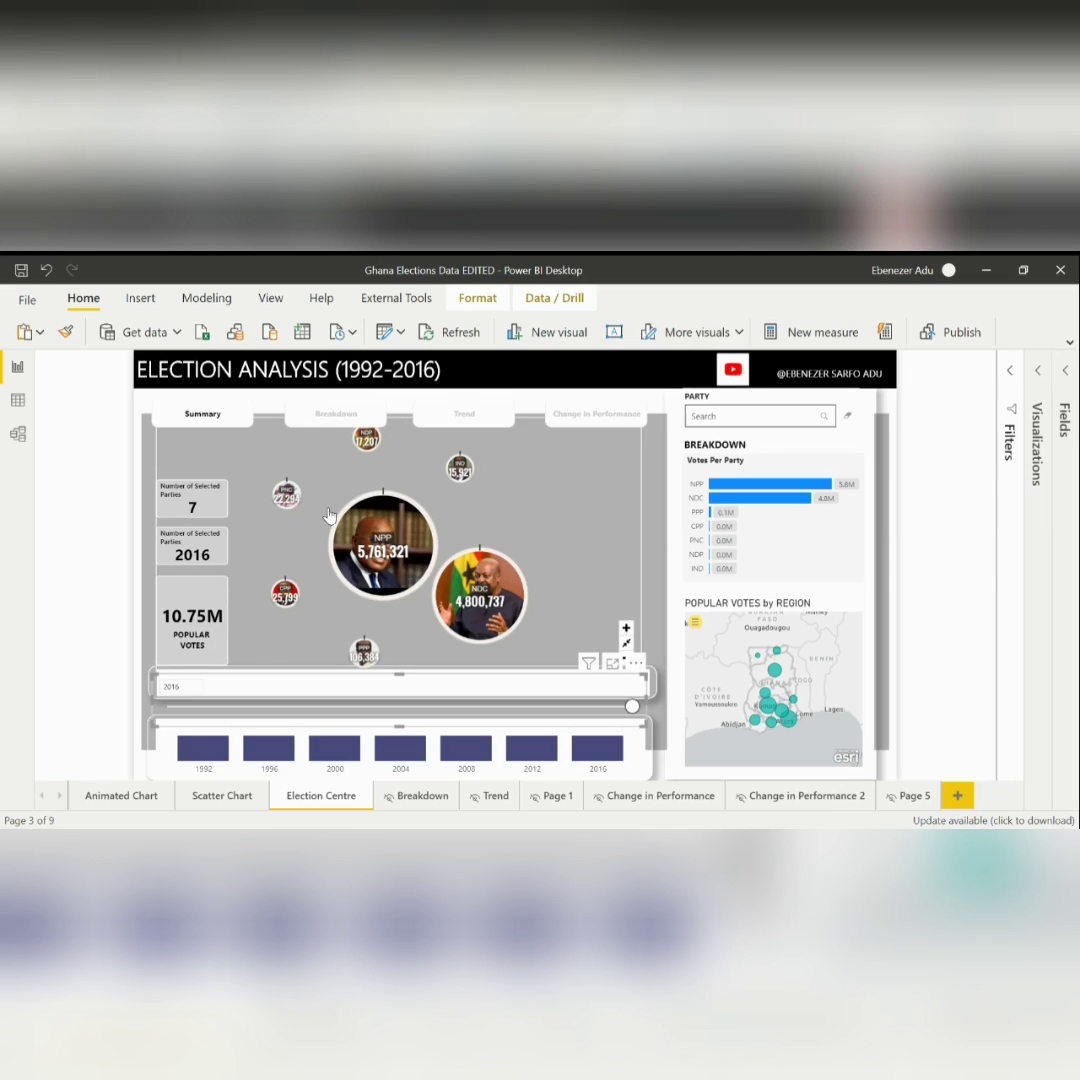
Go to the report's Breakdown page, collapse the decomposition tree and expand the popular votes by region.
click(331, 418)
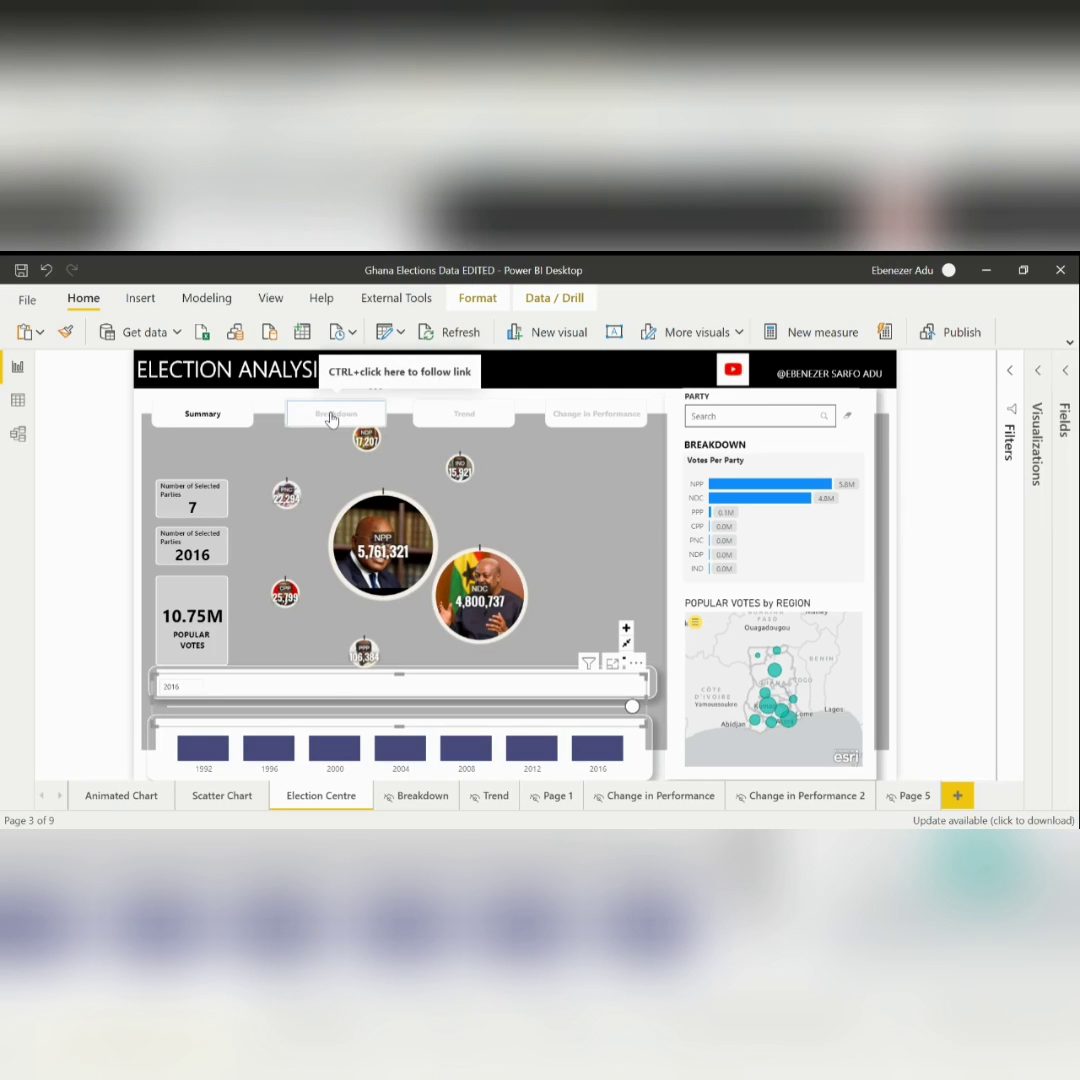
ctrl+click(331, 418)
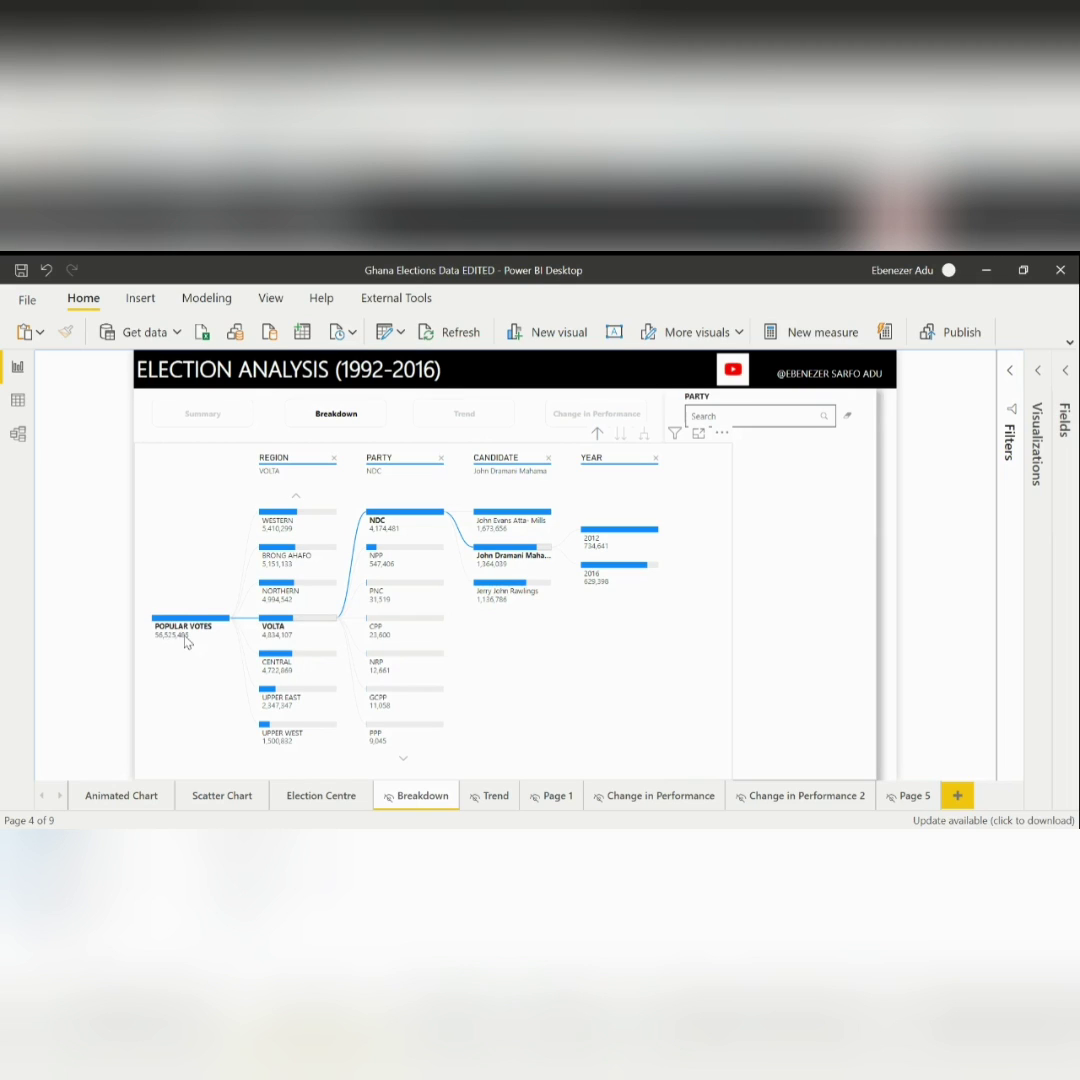
mouse_move(219, 628)
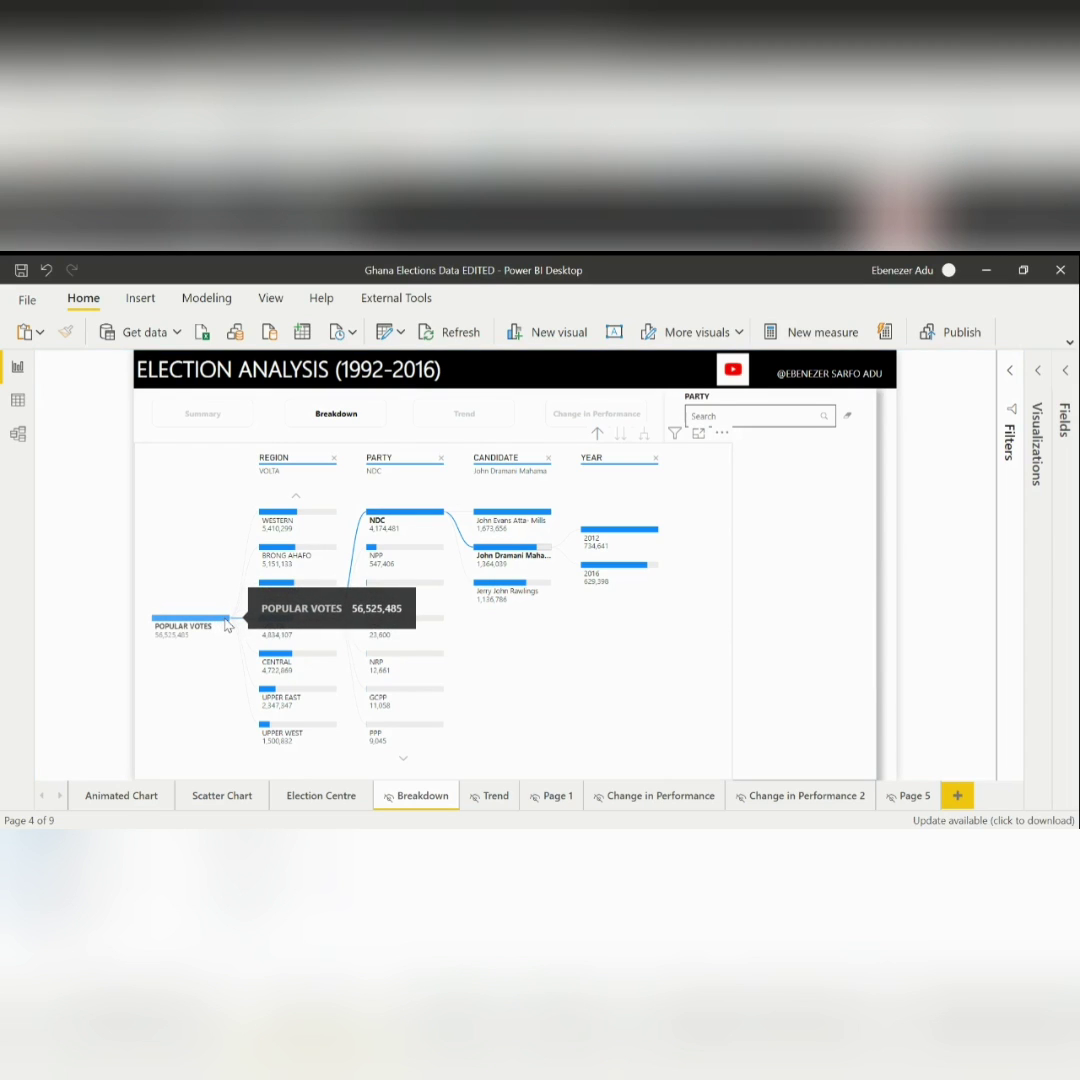
click(227, 625)
mouse_move(230, 627)
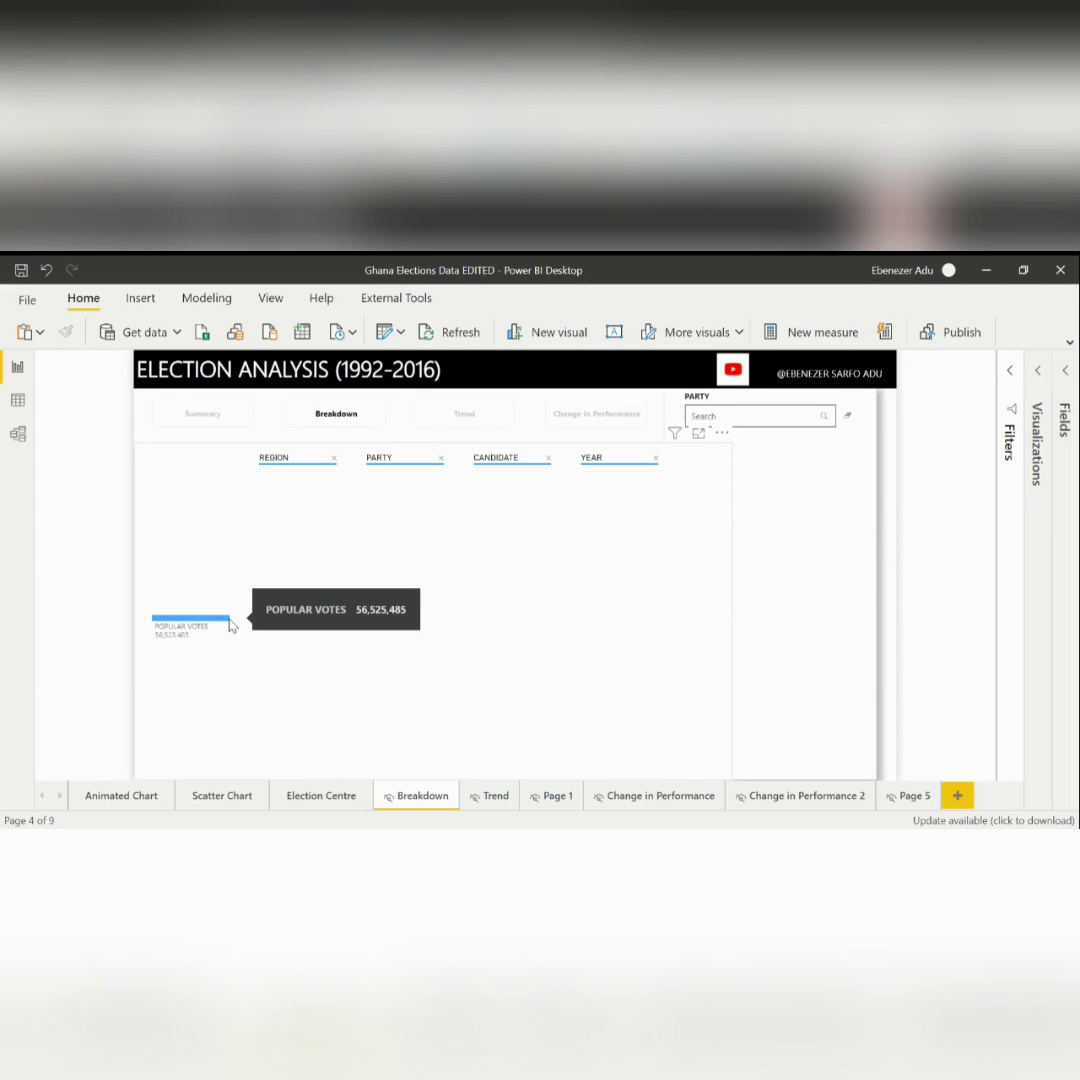
click(230, 623)
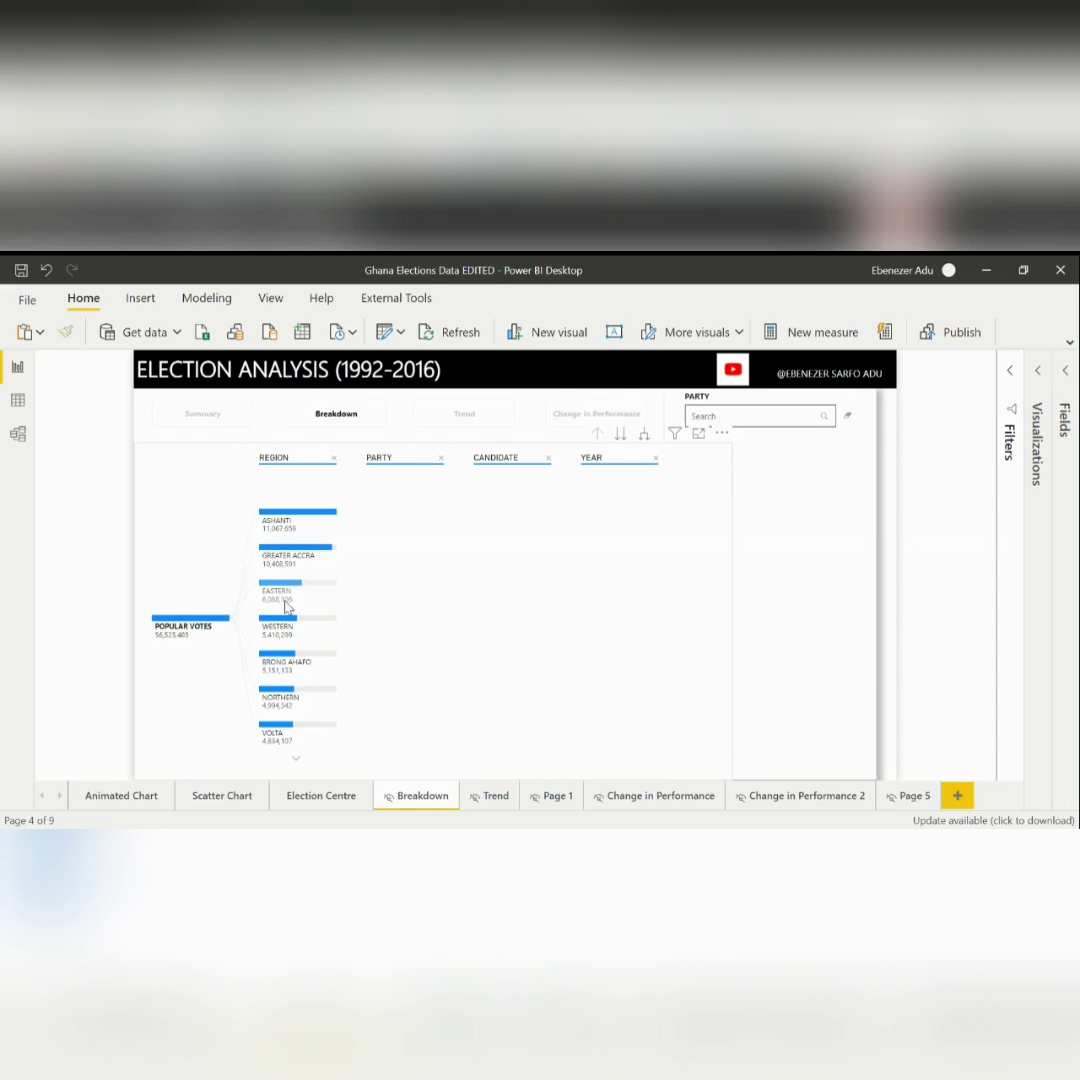
Expand the Ashanti region by party and its NPP votes by candidate in the decomposition tree.
mouse_move(283, 634)
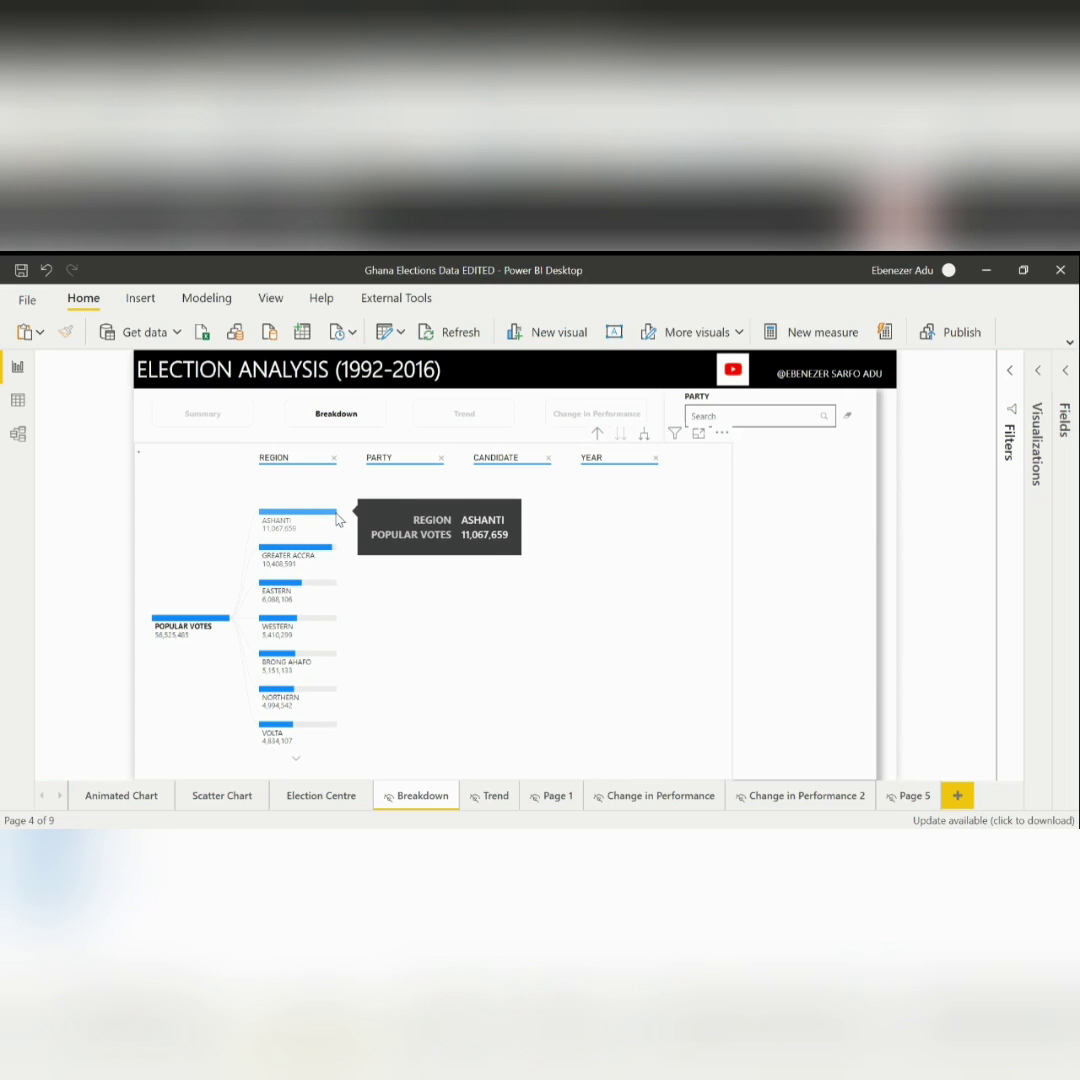
click(337, 517)
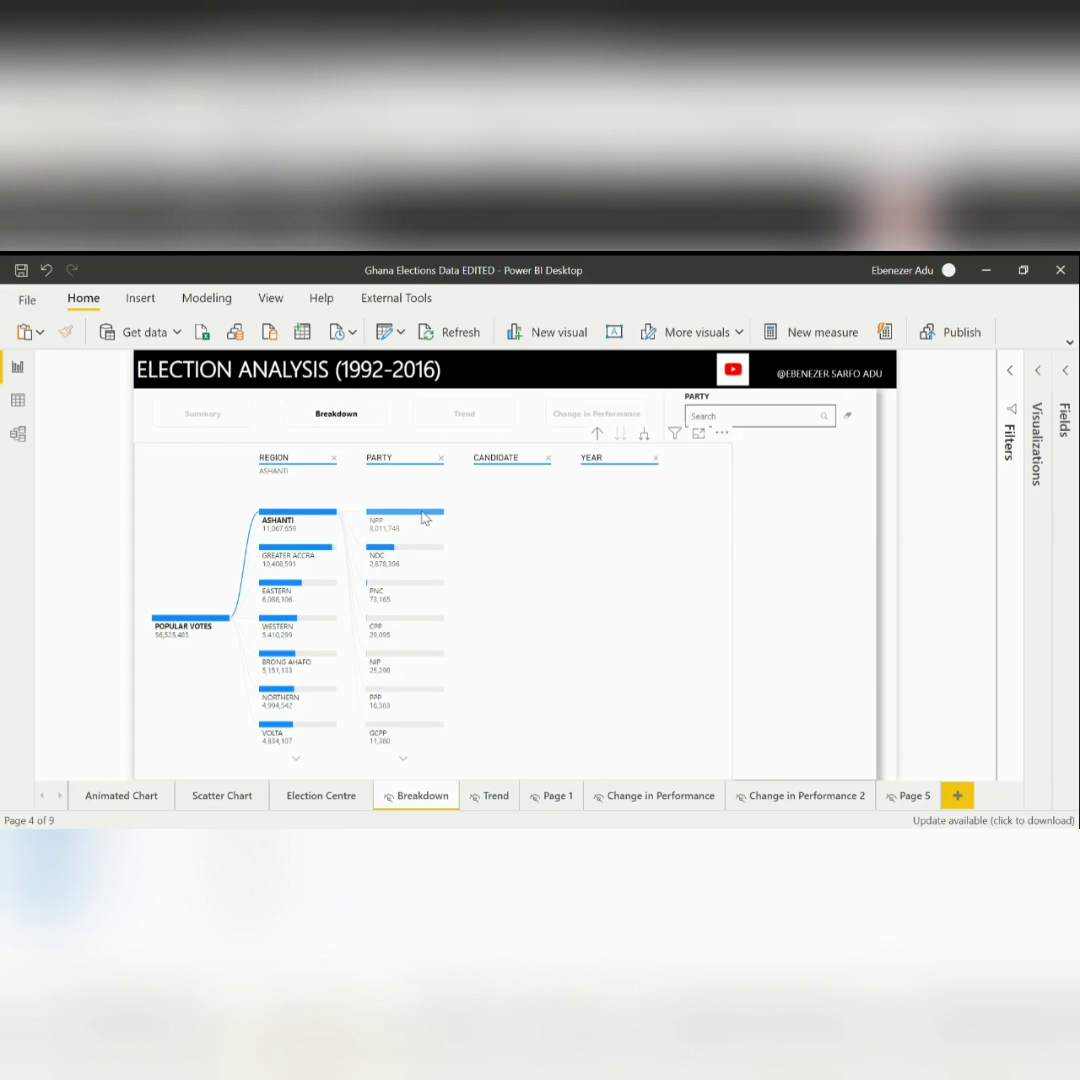
mouse_move(425, 521)
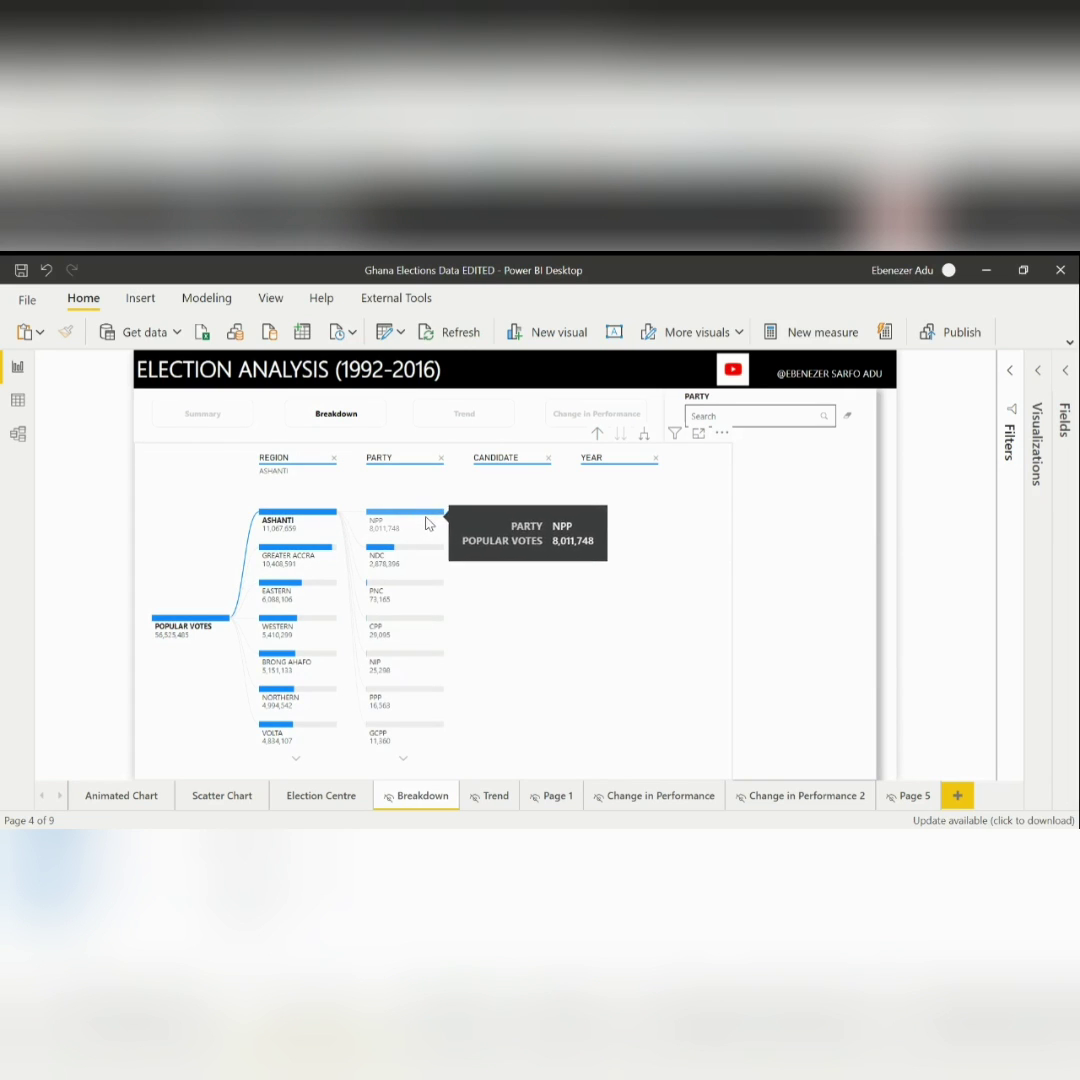
mouse_move(396, 567)
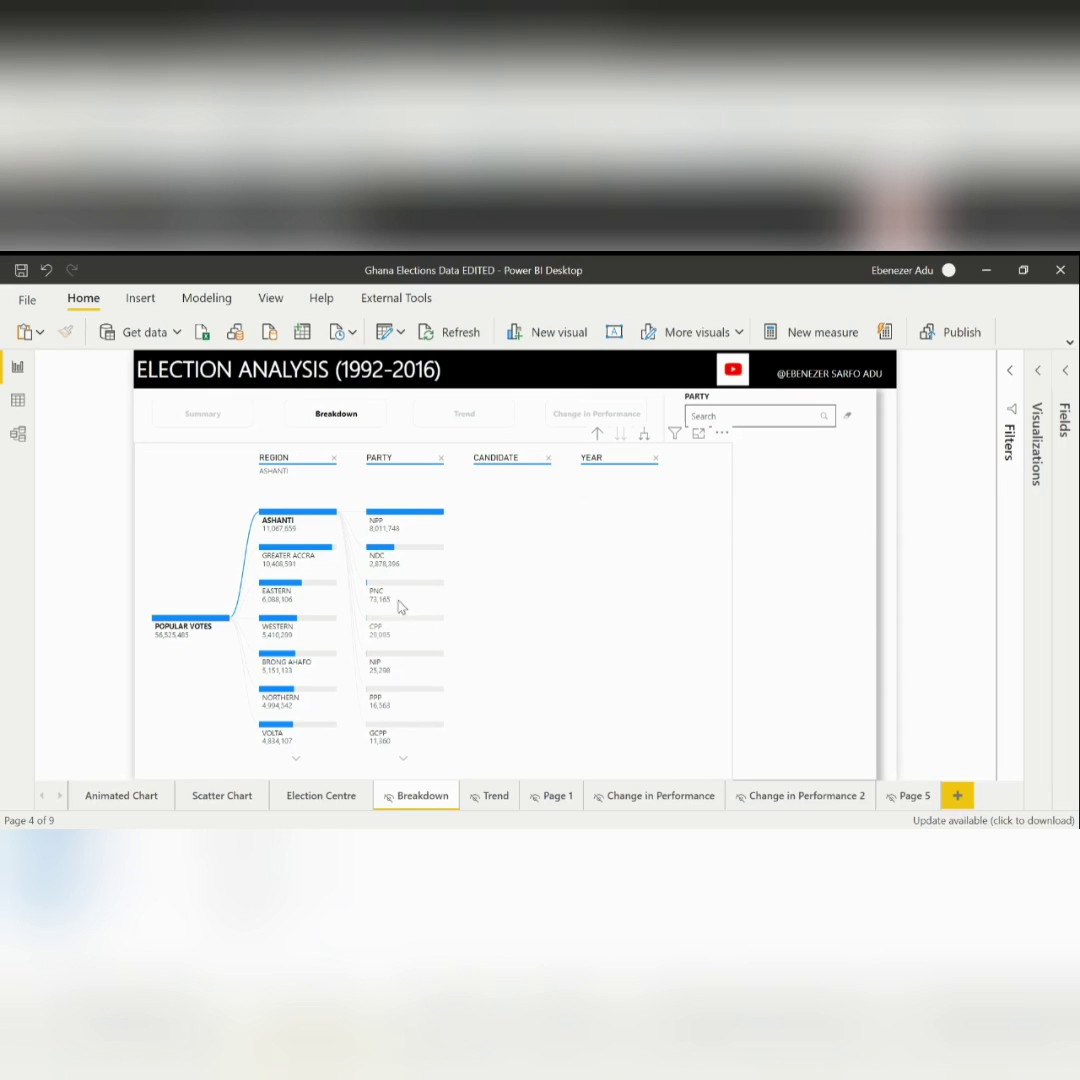
click(443, 515)
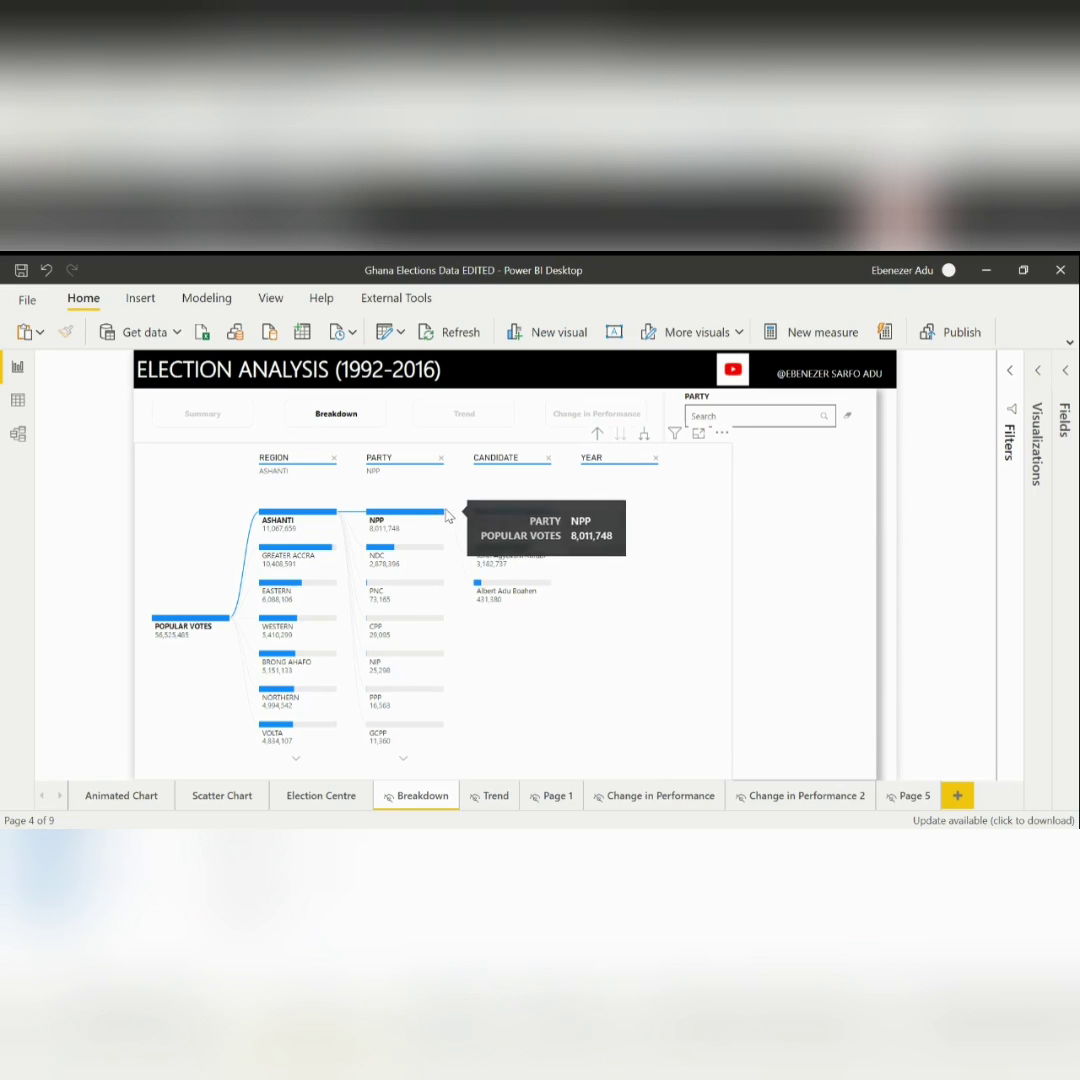
mouse_move(509, 528)
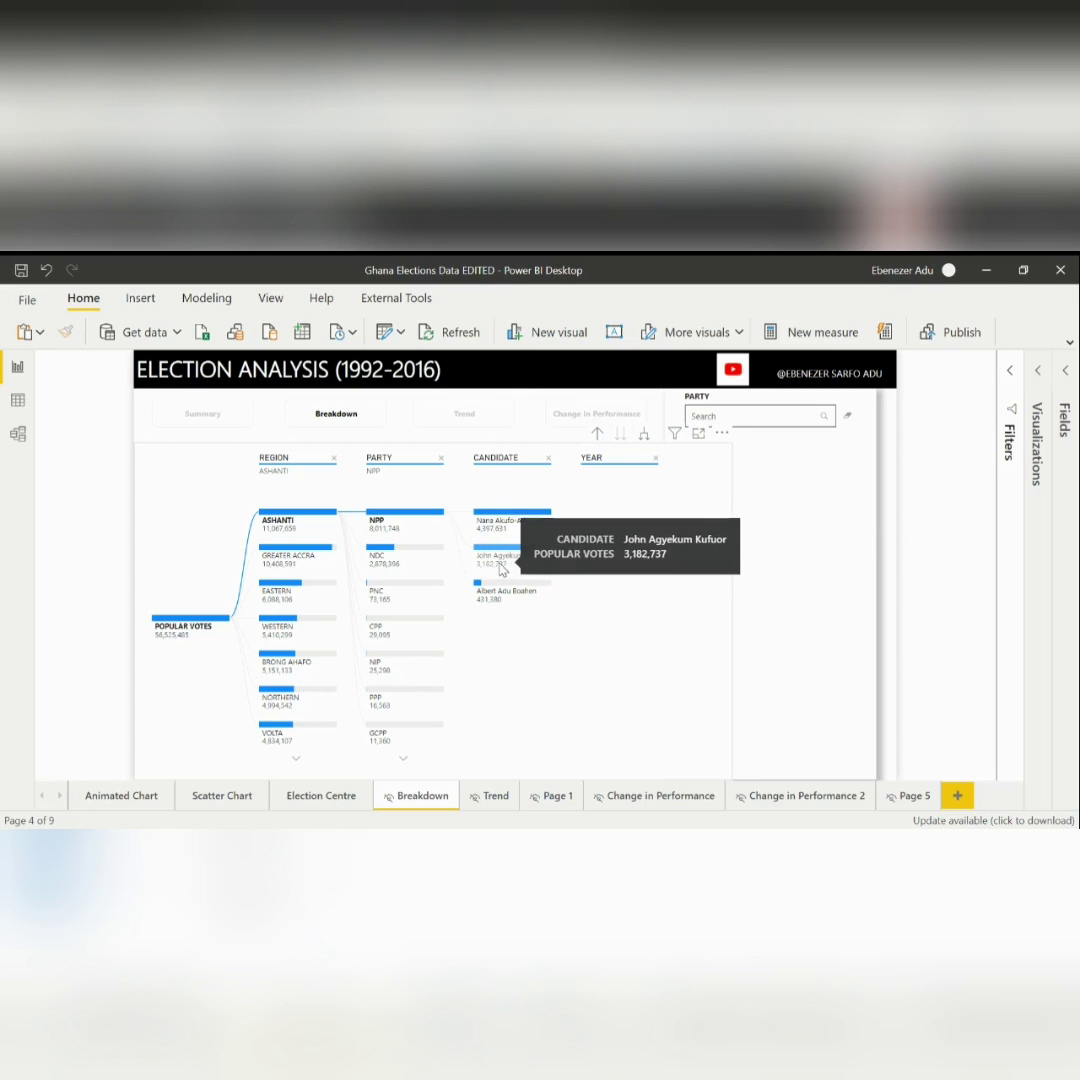
Break down Ashanti's NPP votes by year for Nana Akufo-Addo and John Agyekum Kufuor.
click(549, 518)
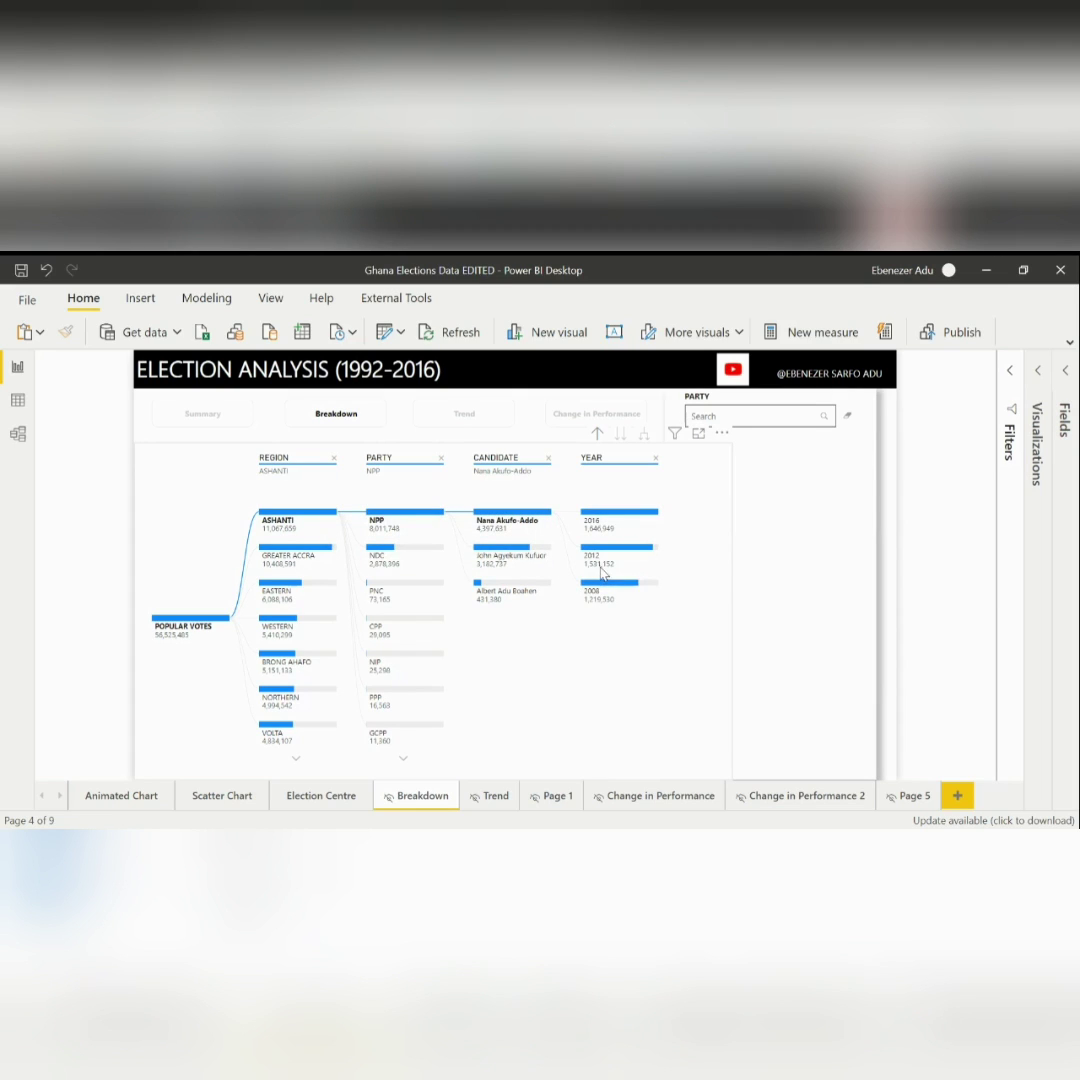
mouse_move(601, 548)
mouse_move(550, 556)
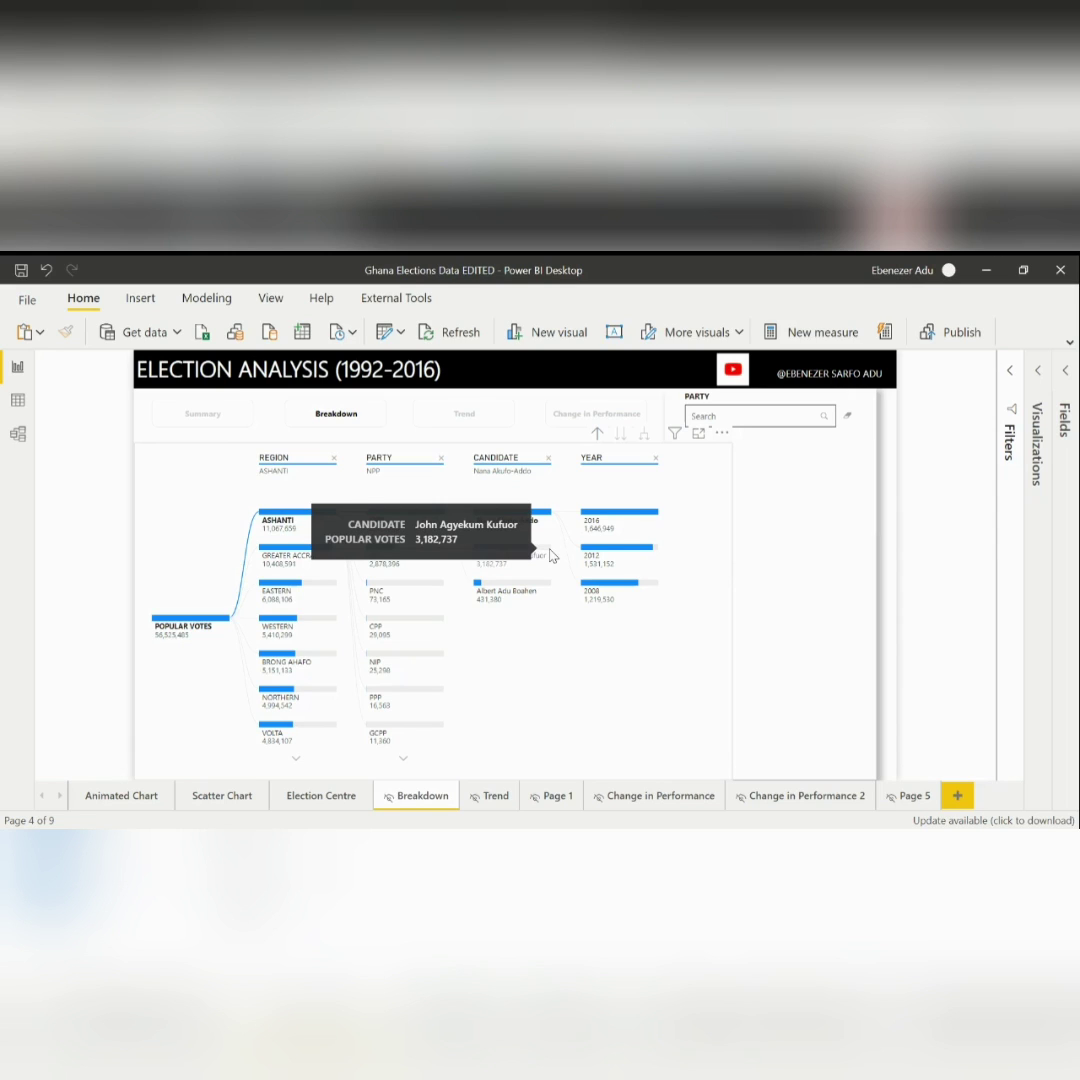
click(550, 556)
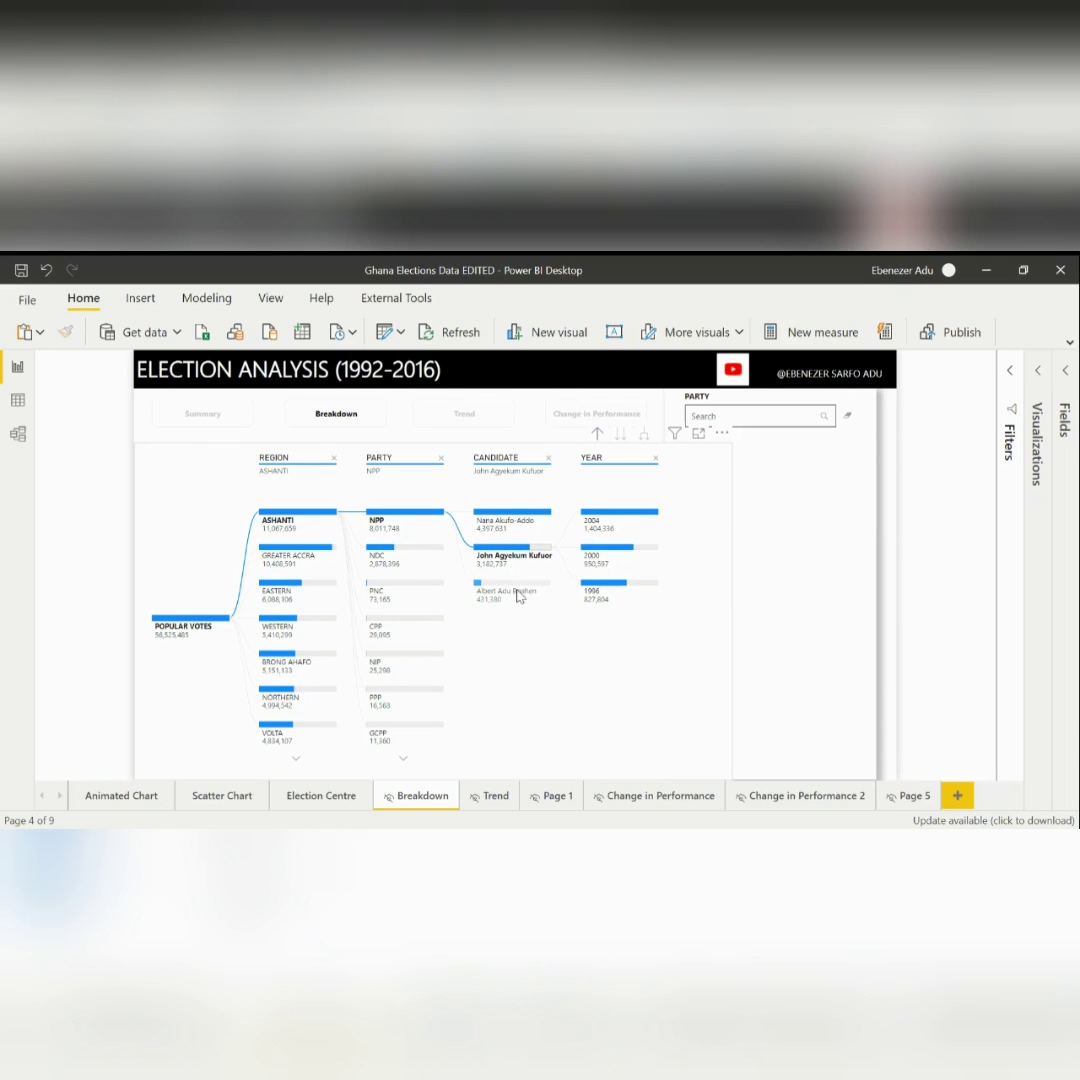
Expand Ashanti's NDC votes and compare the yearly votes of Atta-Mills, Mahama and Rawlings, ending on Mahama.
click(445, 554)
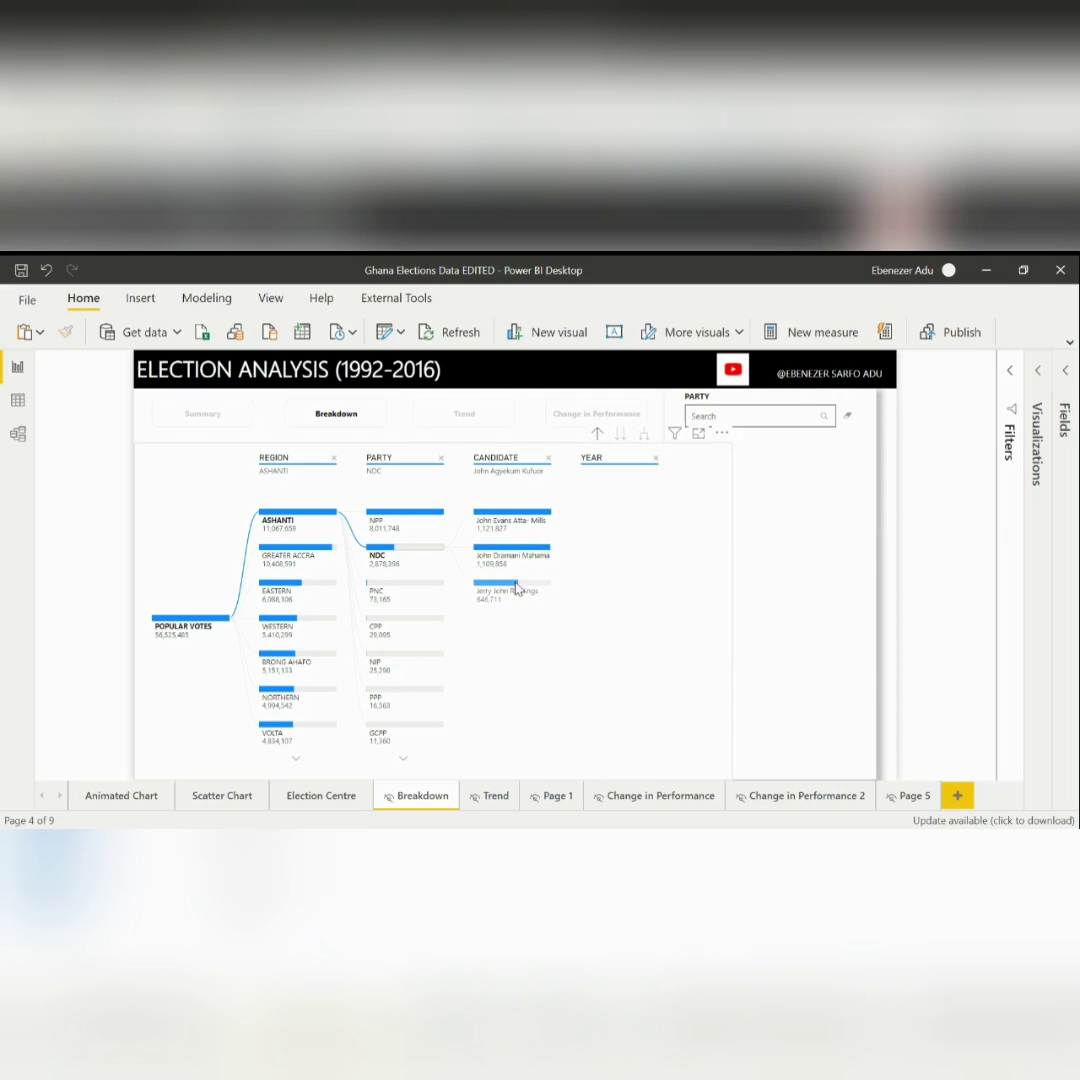
click(550, 519)
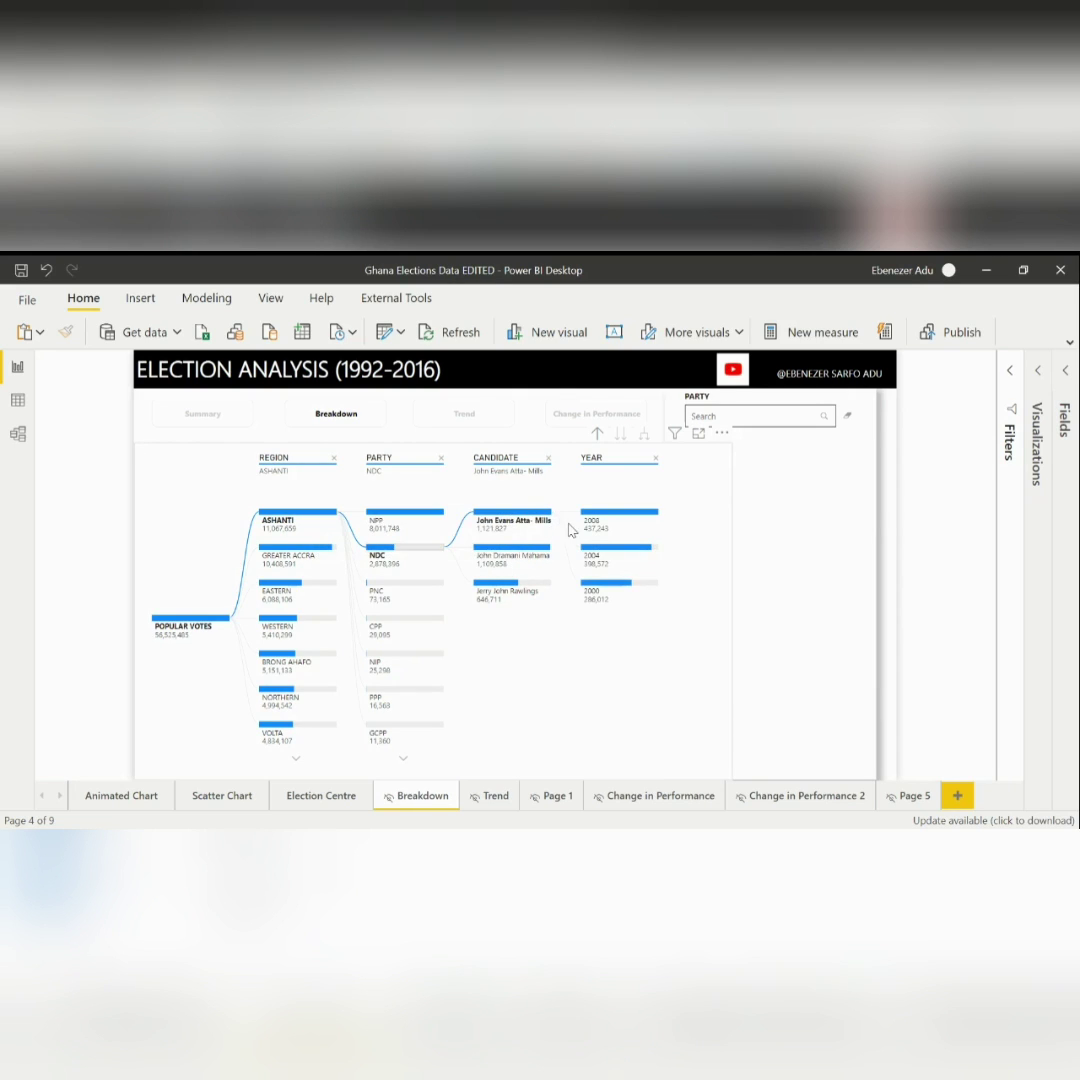
mouse_move(594, 590)
mouse_move(549, 555)
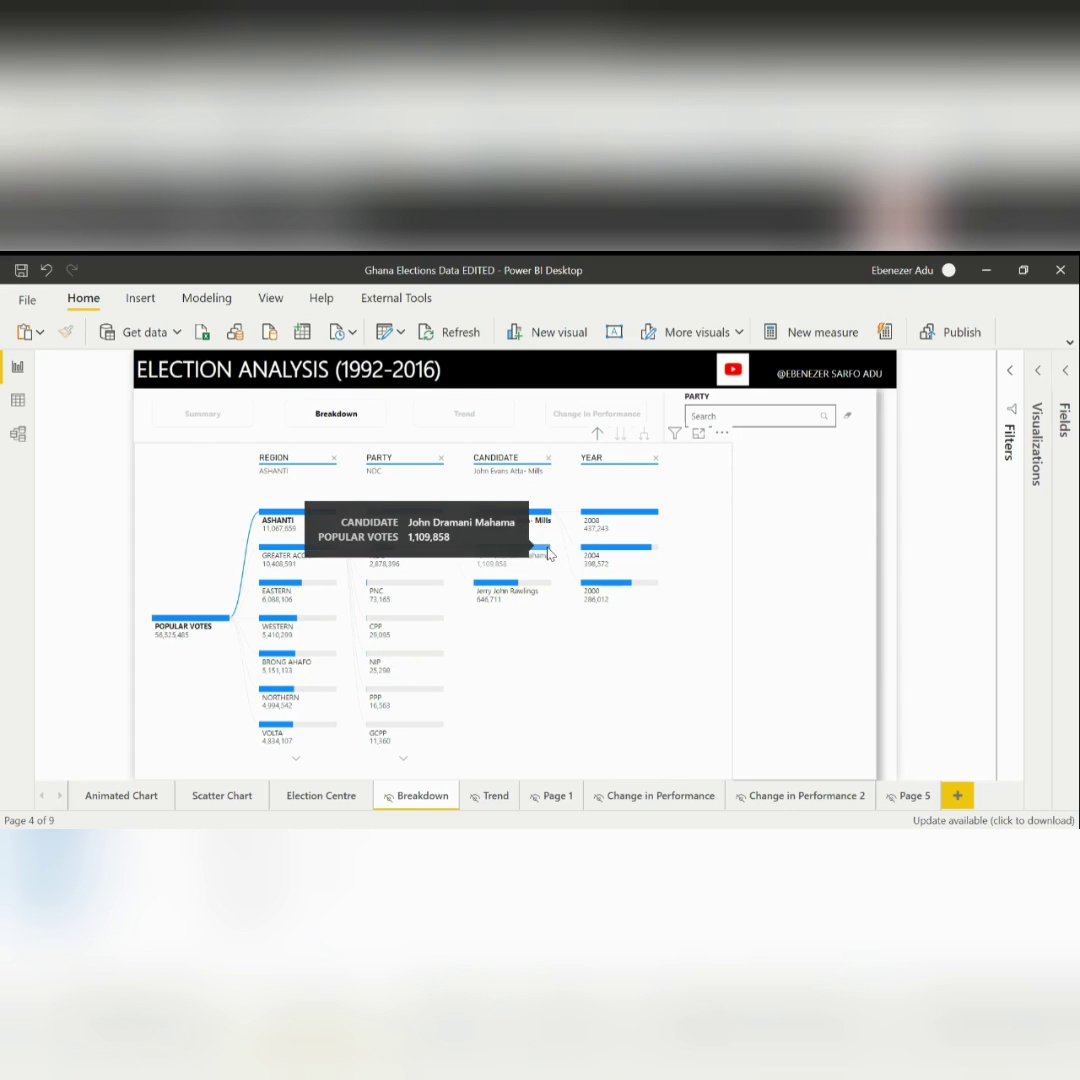
click(549, 555)
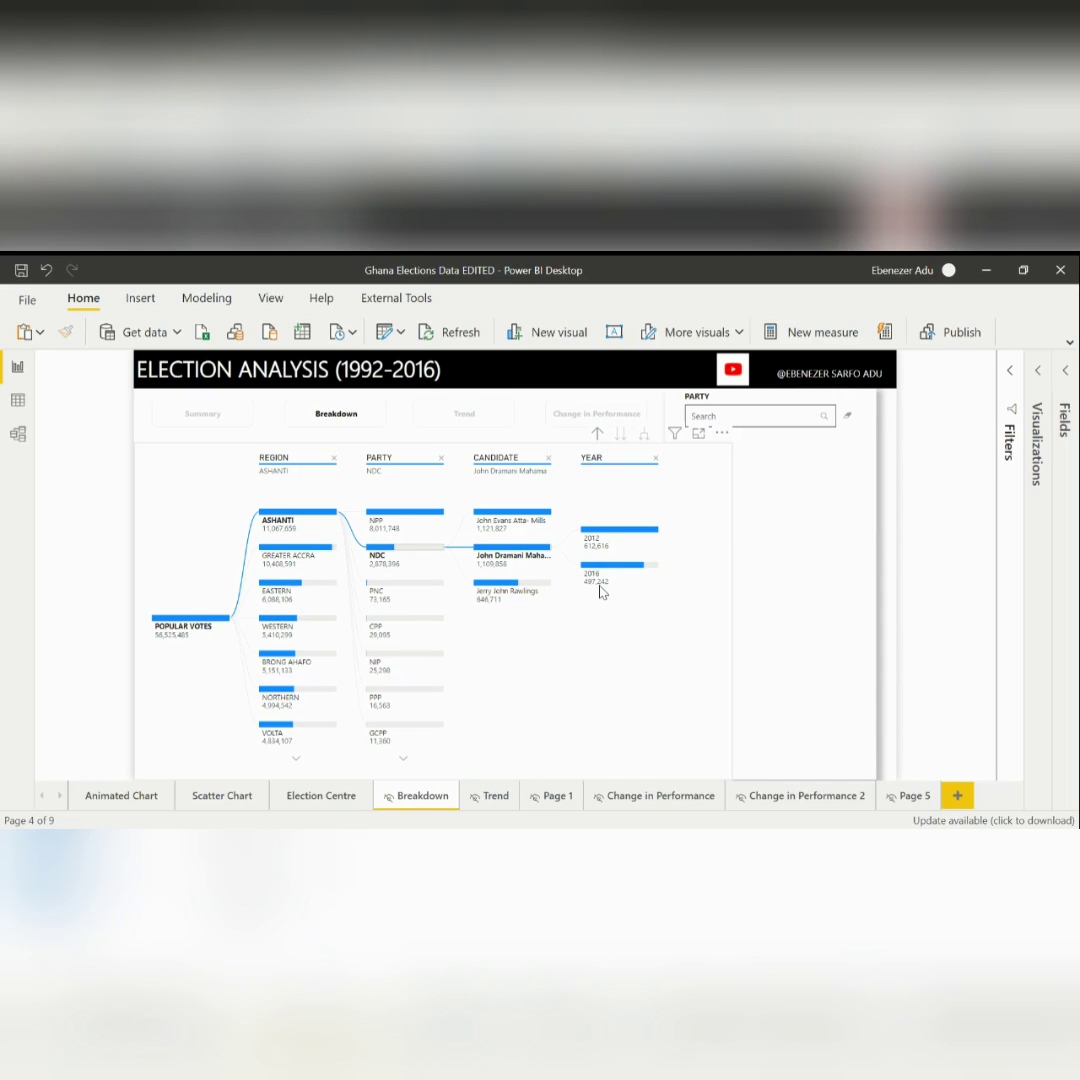
click(552, 591)
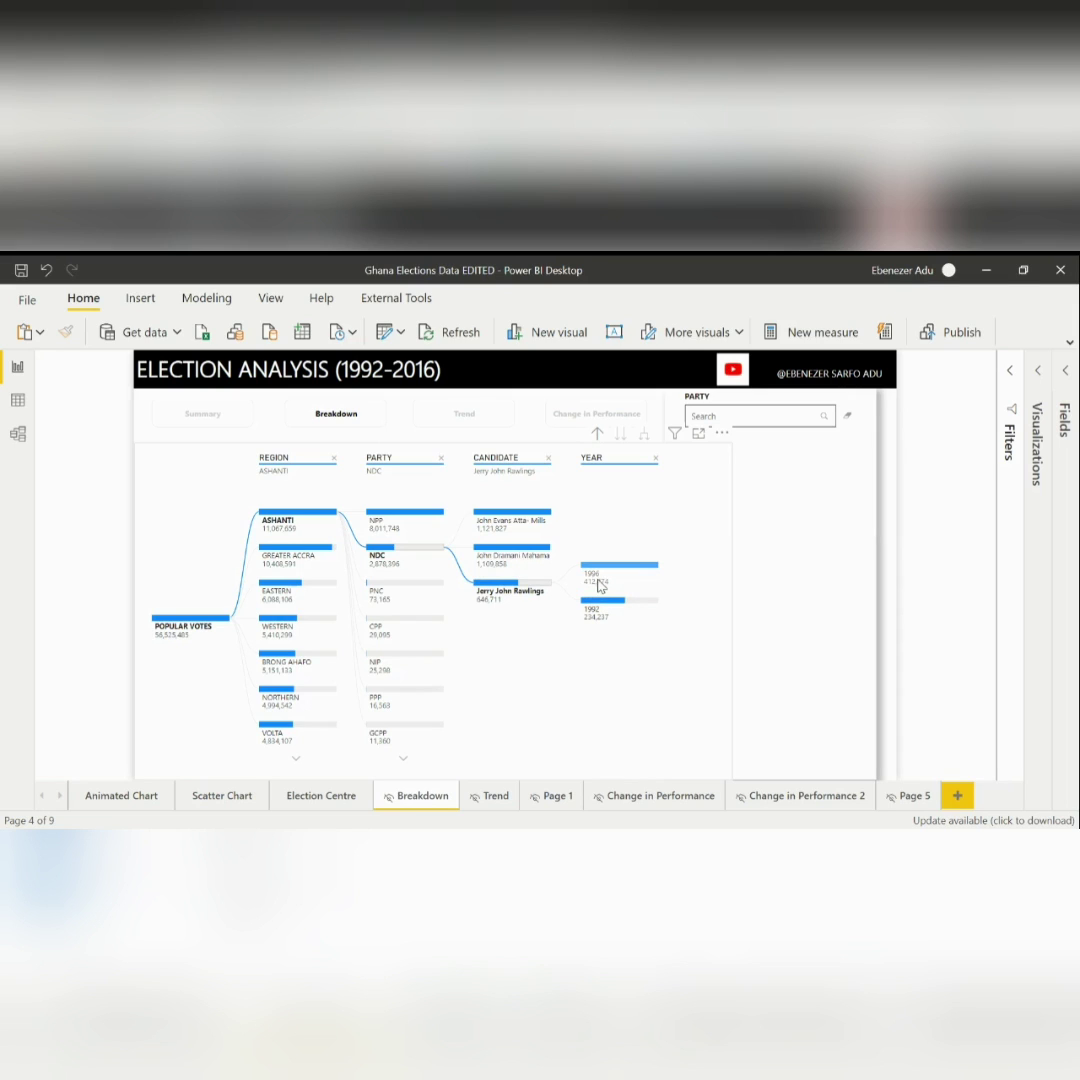
click(550, 556)
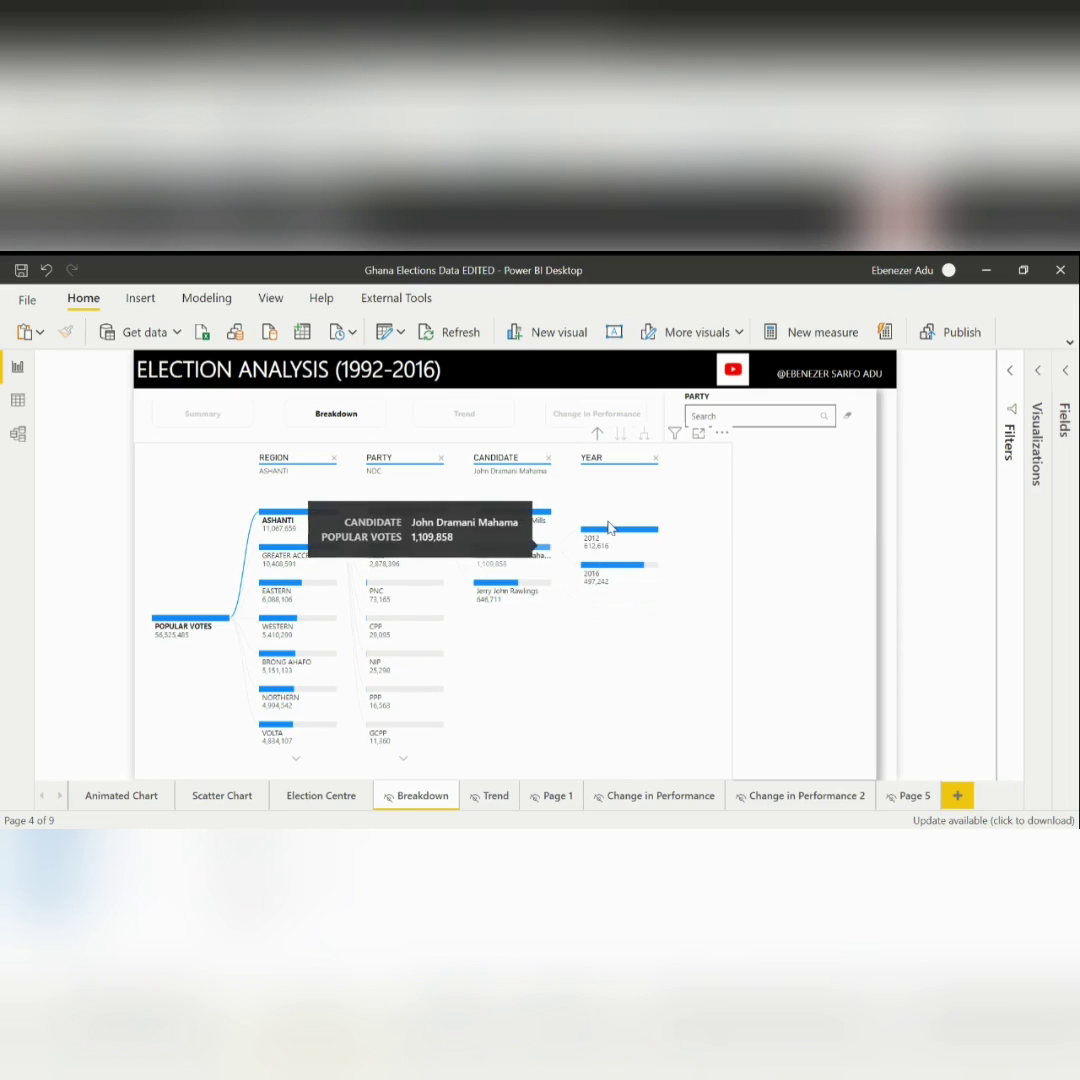
Switch the tree to Greater Accra and examine the yearly NDC votes of Atta-Mills, Mahama and Rawlings.
mouse_move(335, 553)
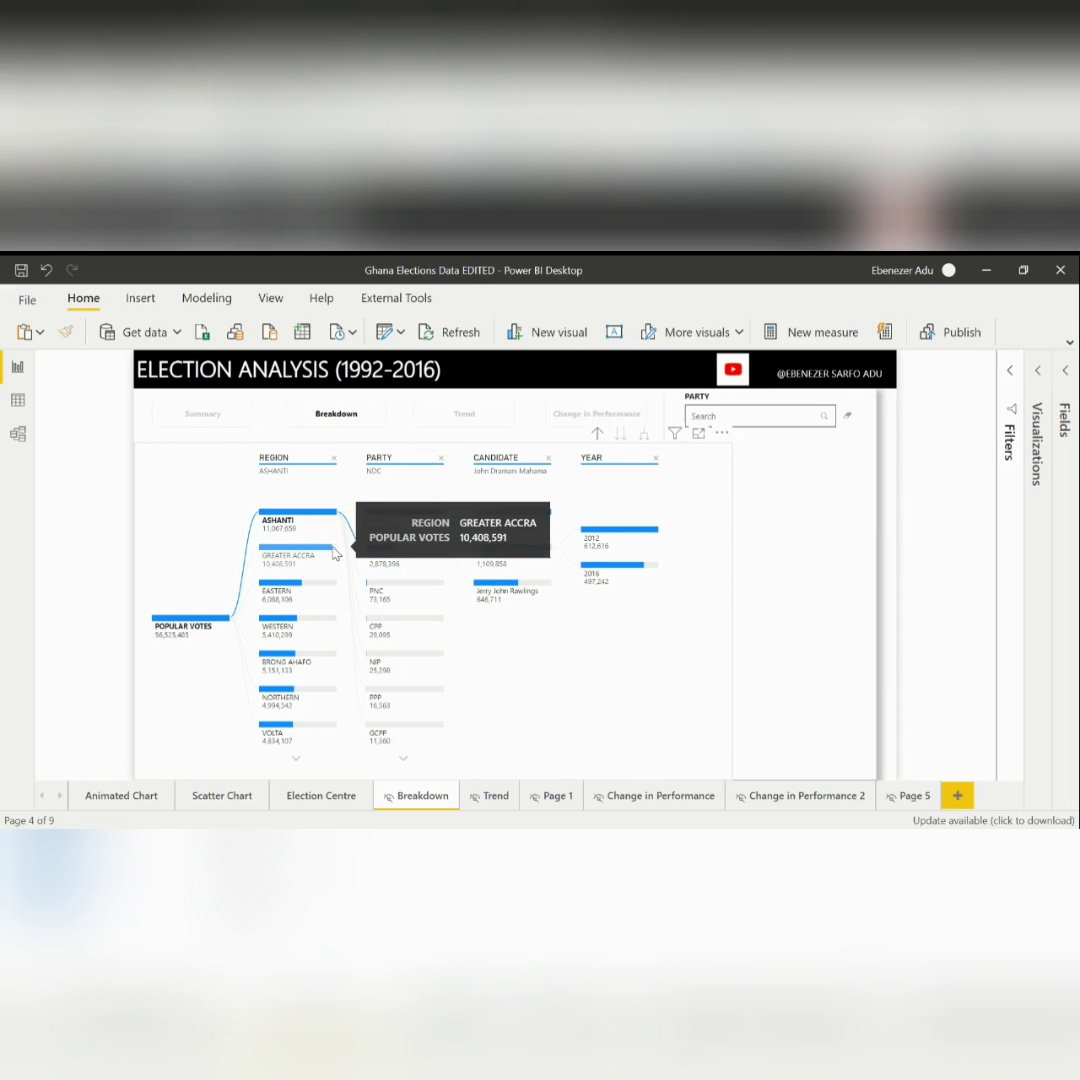
click(335, 553)
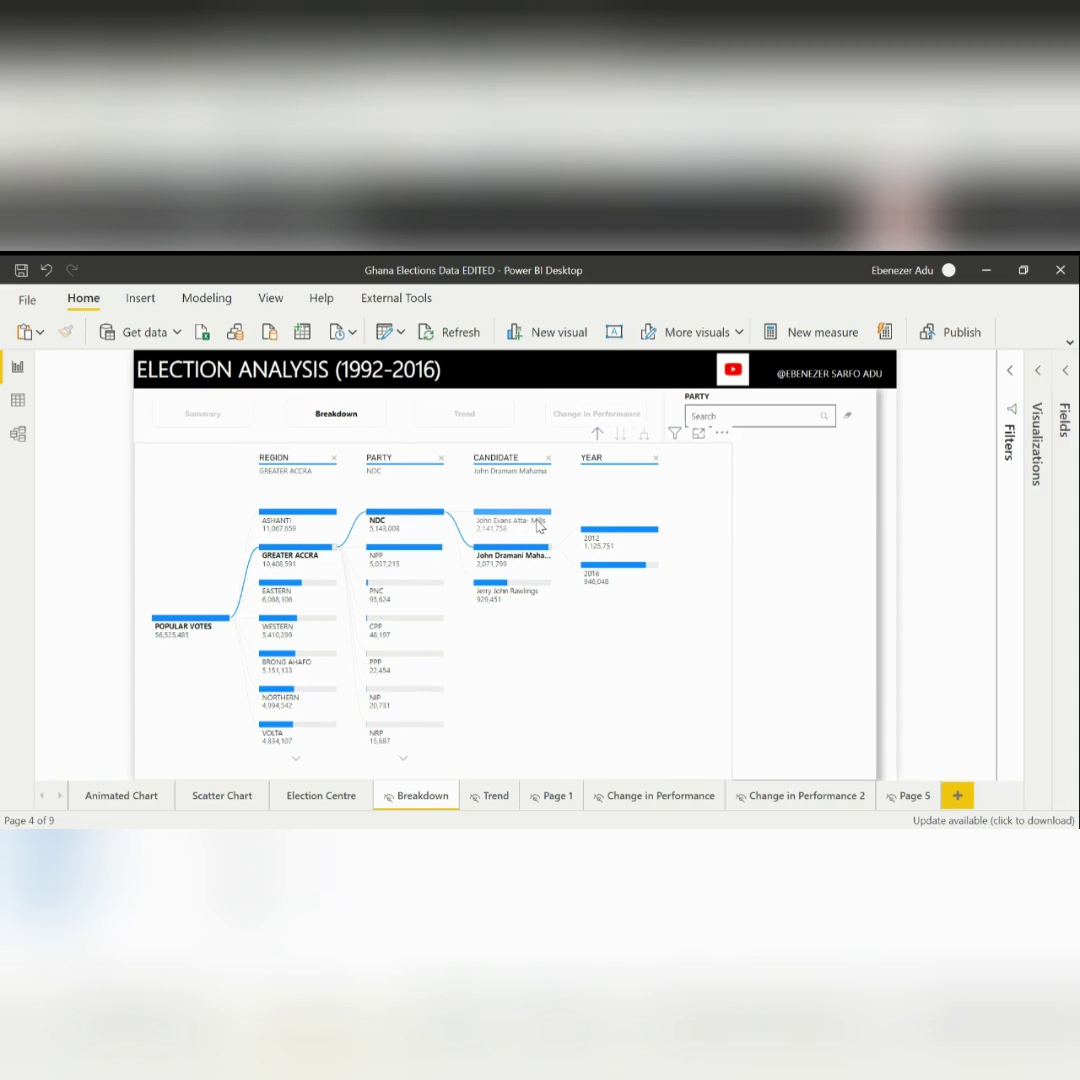
mouse_move(550, 519)
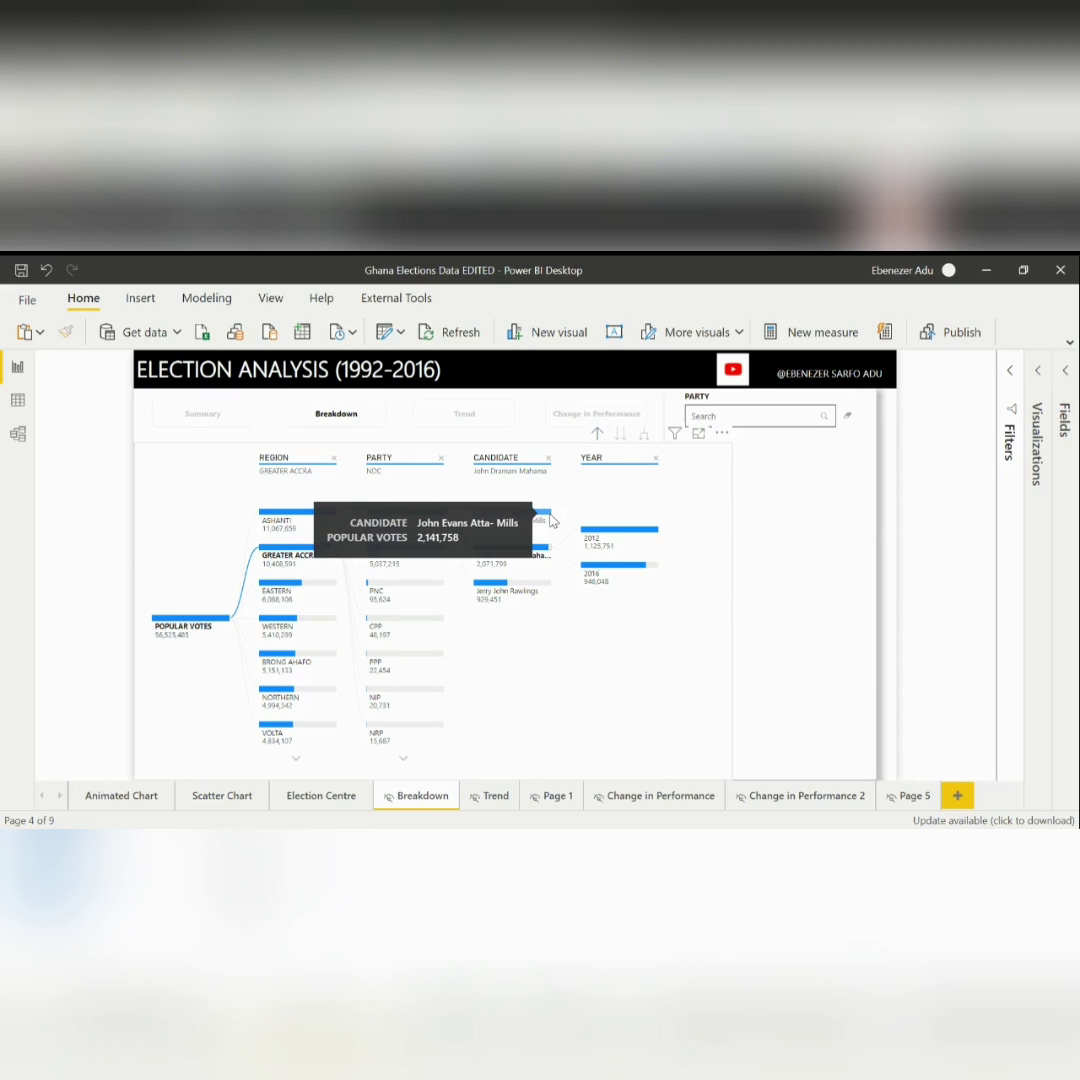
click(551, 520)
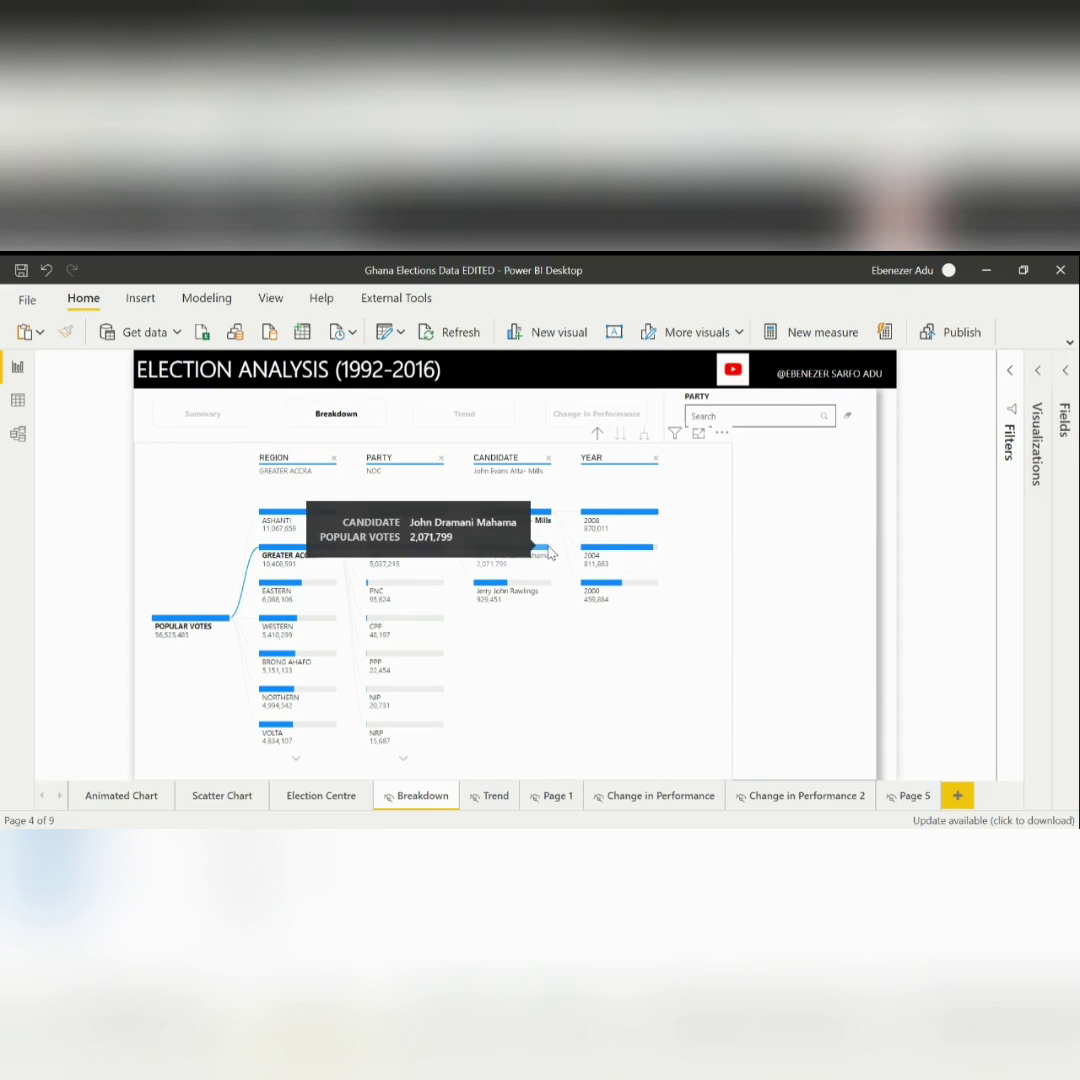
click(549, 553)
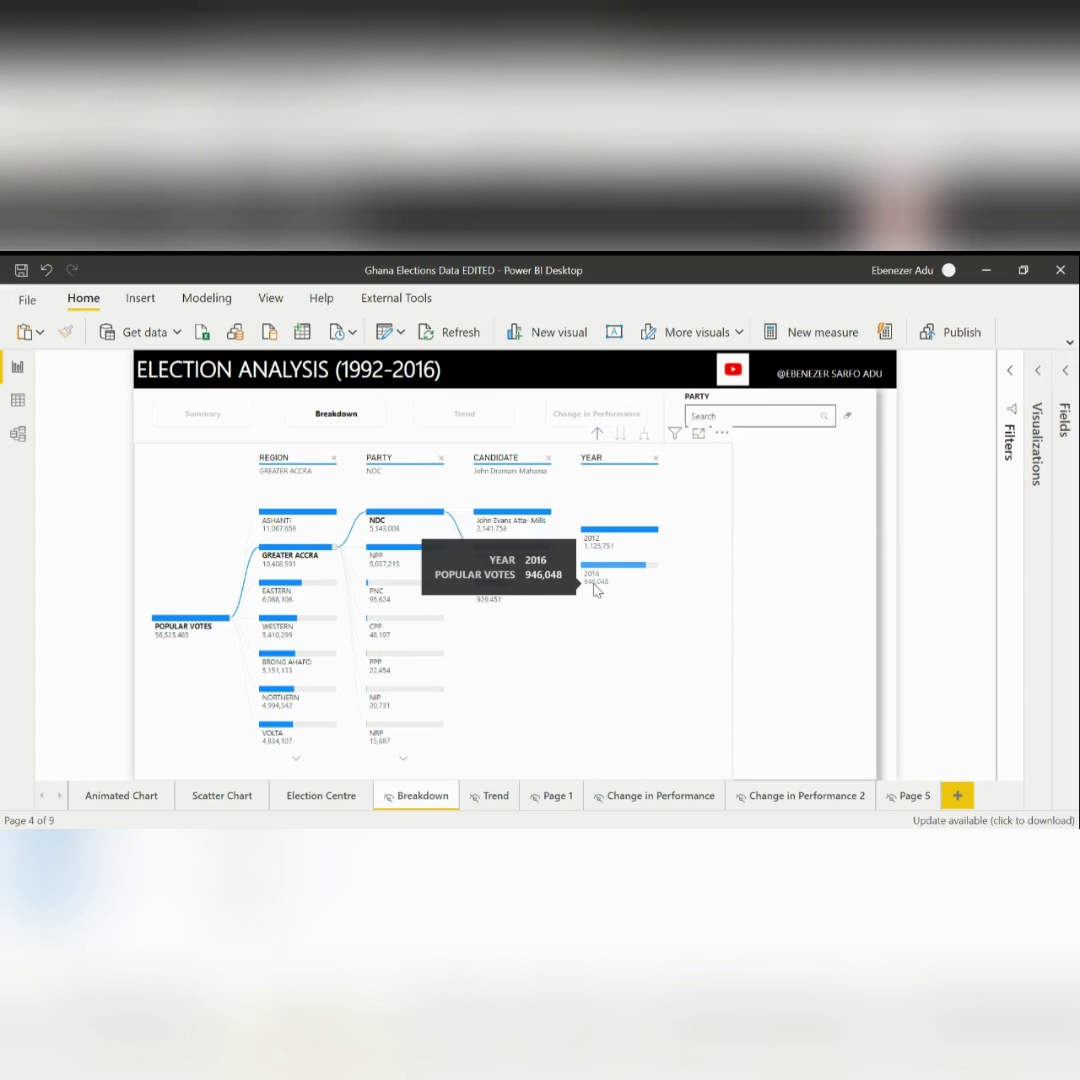
mouse_move(603, 549)
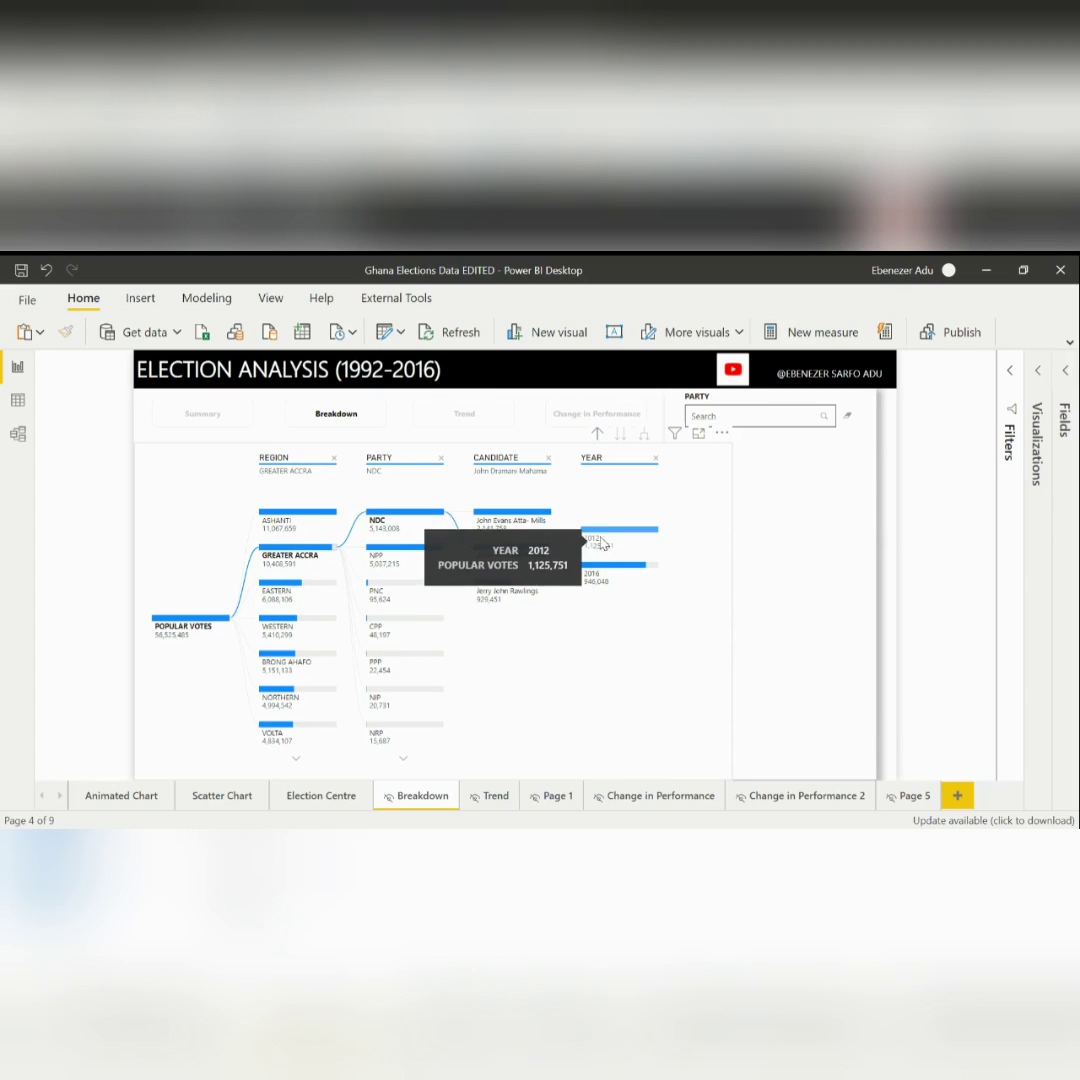
click(550, 590)
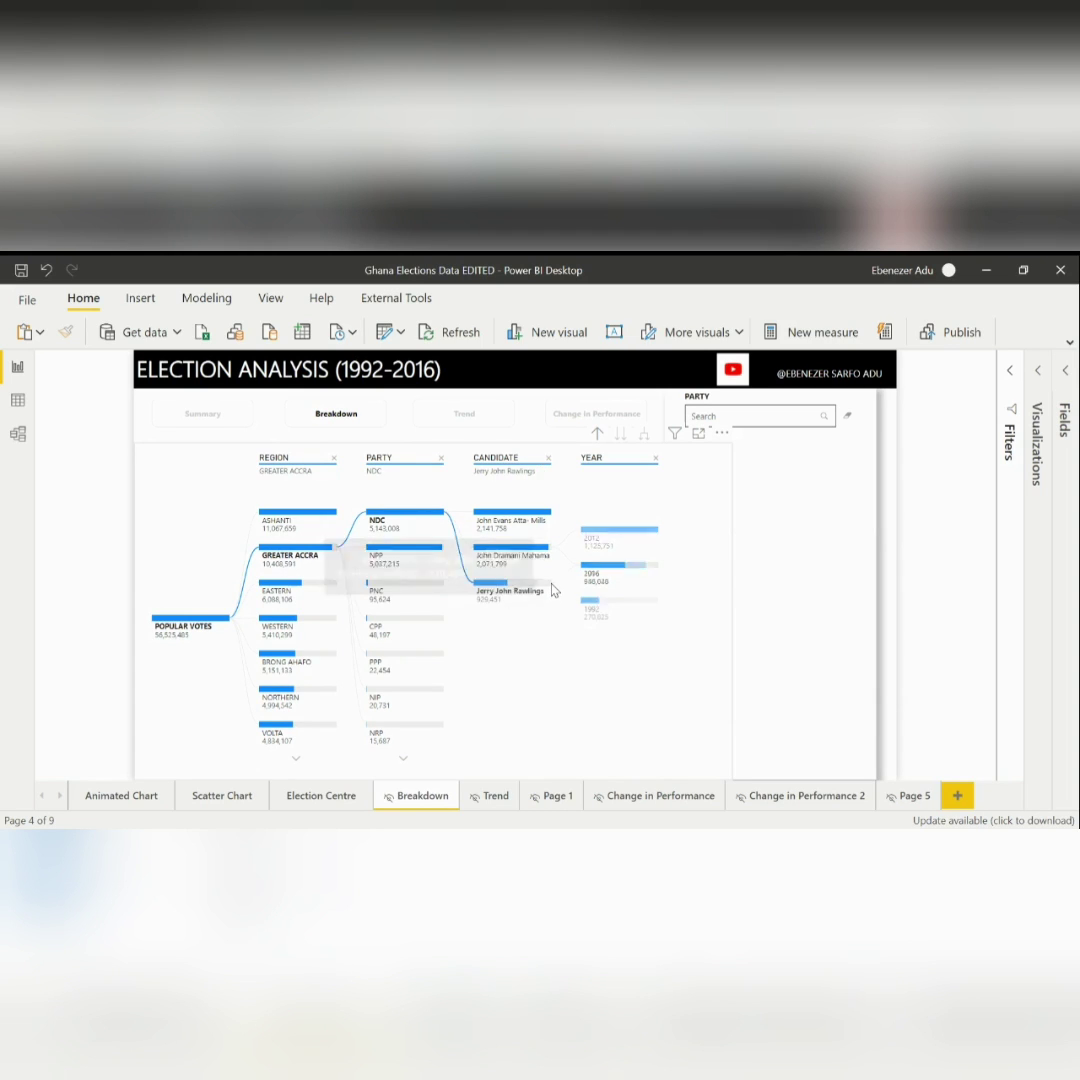
Switch the tree to the Eastern region and break down NPP votes by year for Nana Akufo-Addo and John Agyekum Kufuor.
click(337, 590)
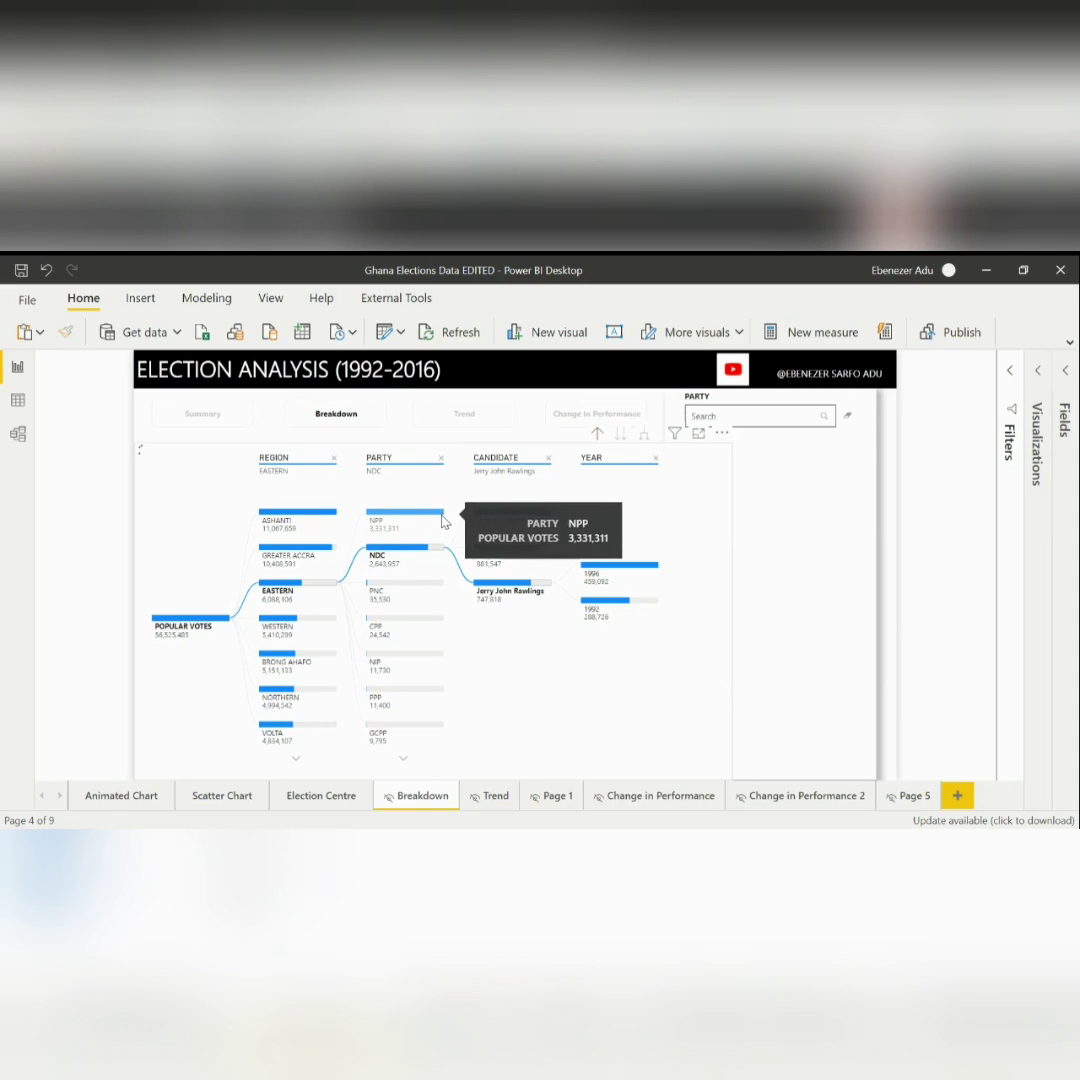
click(443, 520)
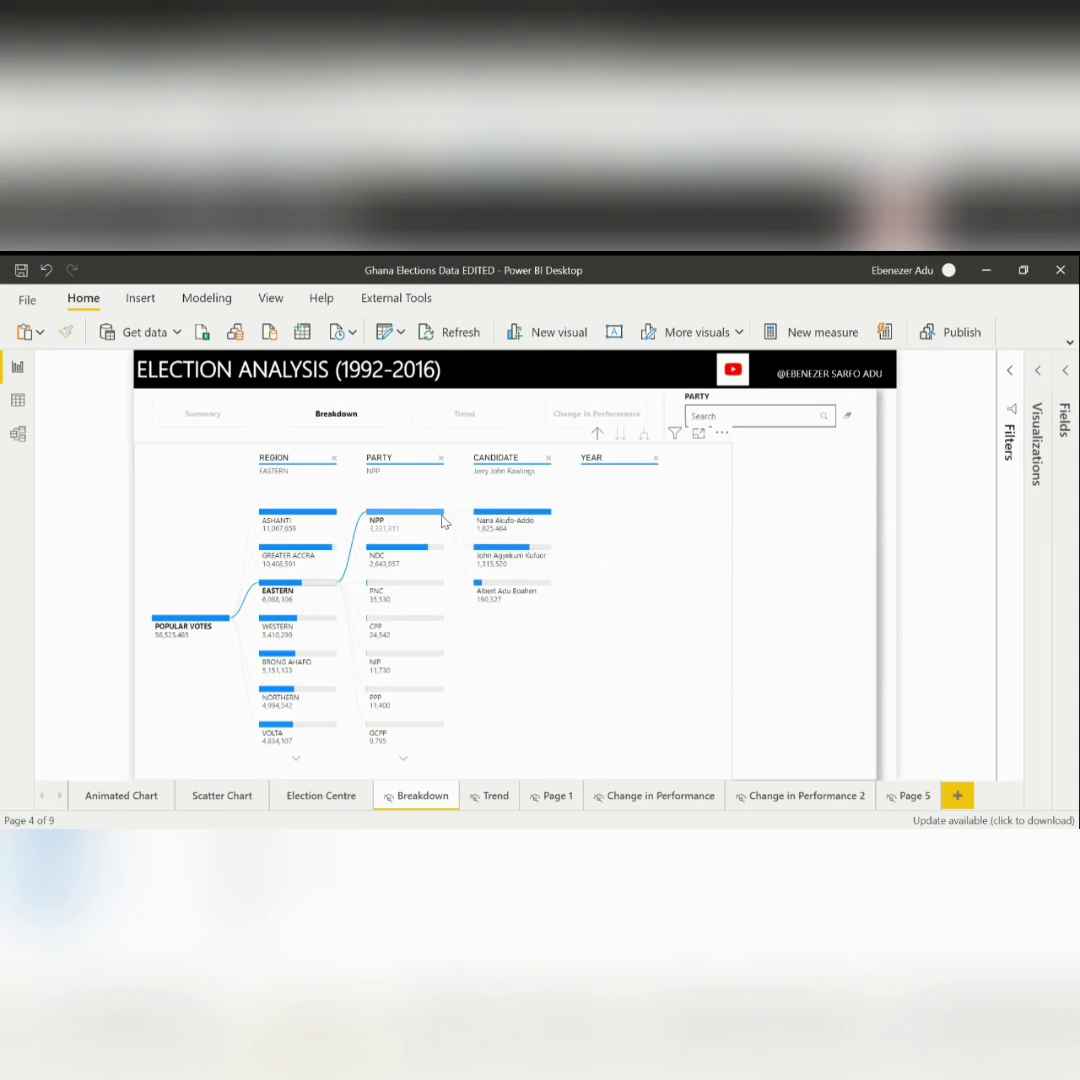
click(549, 518)
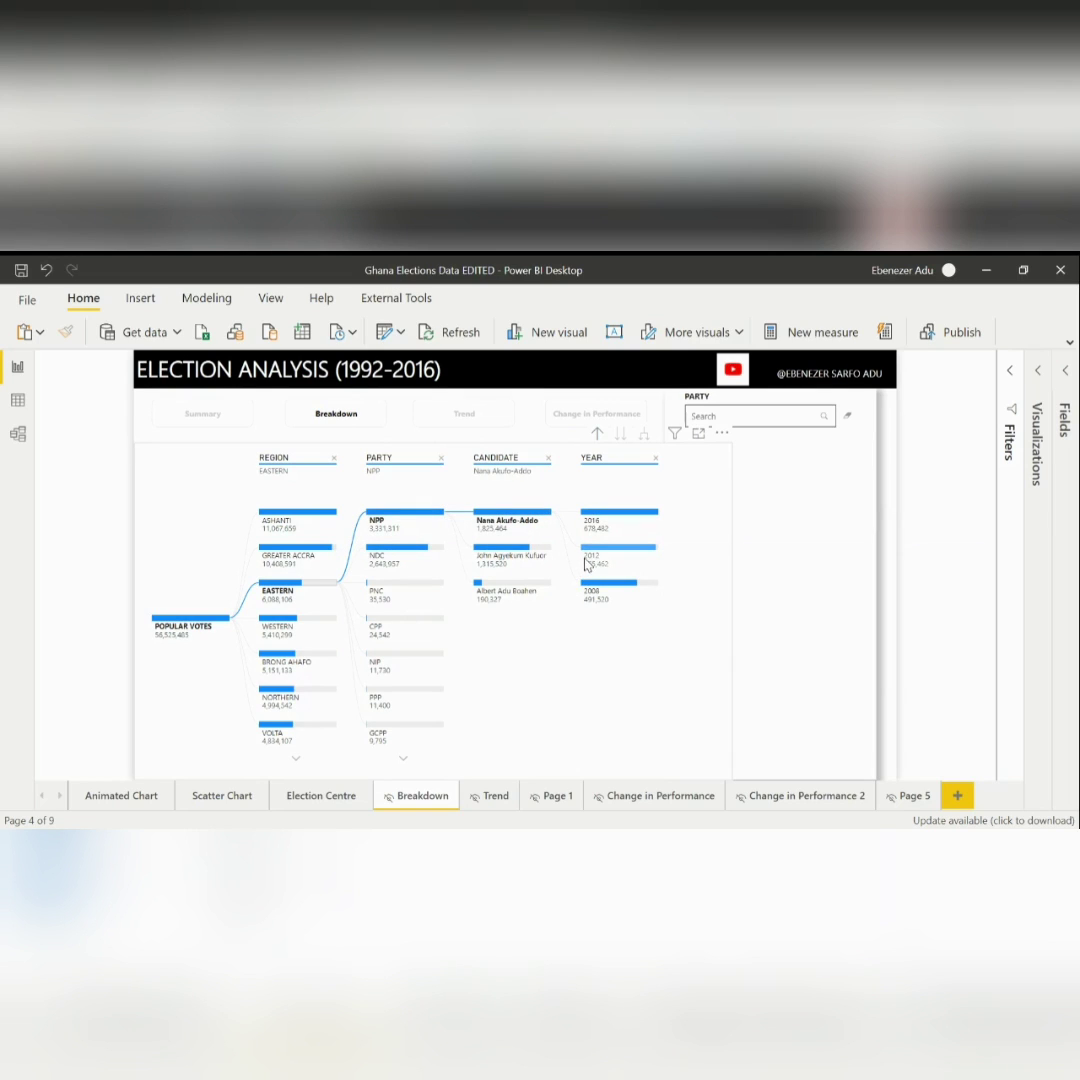
click(553, 555)
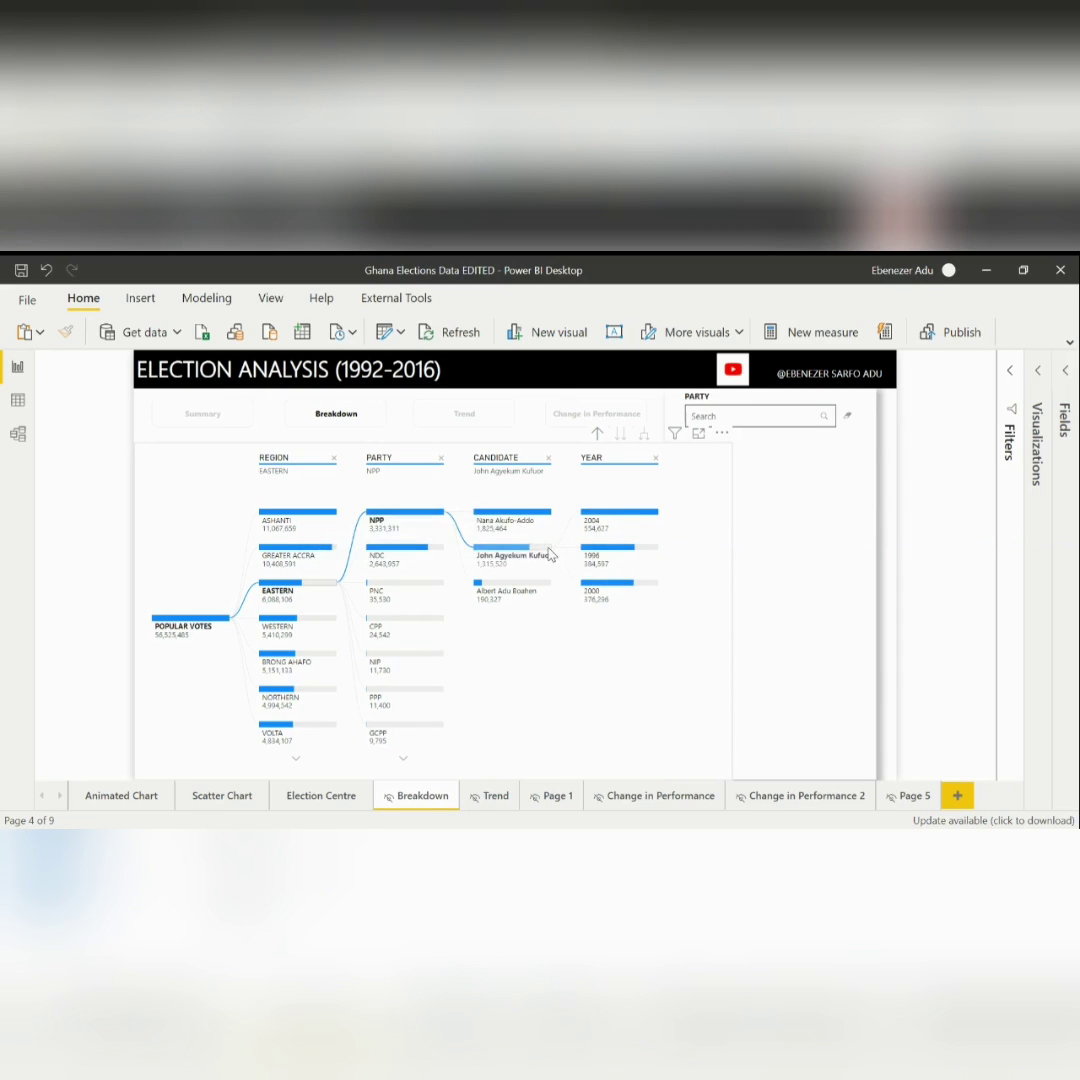
Expand the Eastern region's NDC votes and break them down by year for Atta-Mills and Mahama.
mouse_move(590, 586)
click(440, 553)
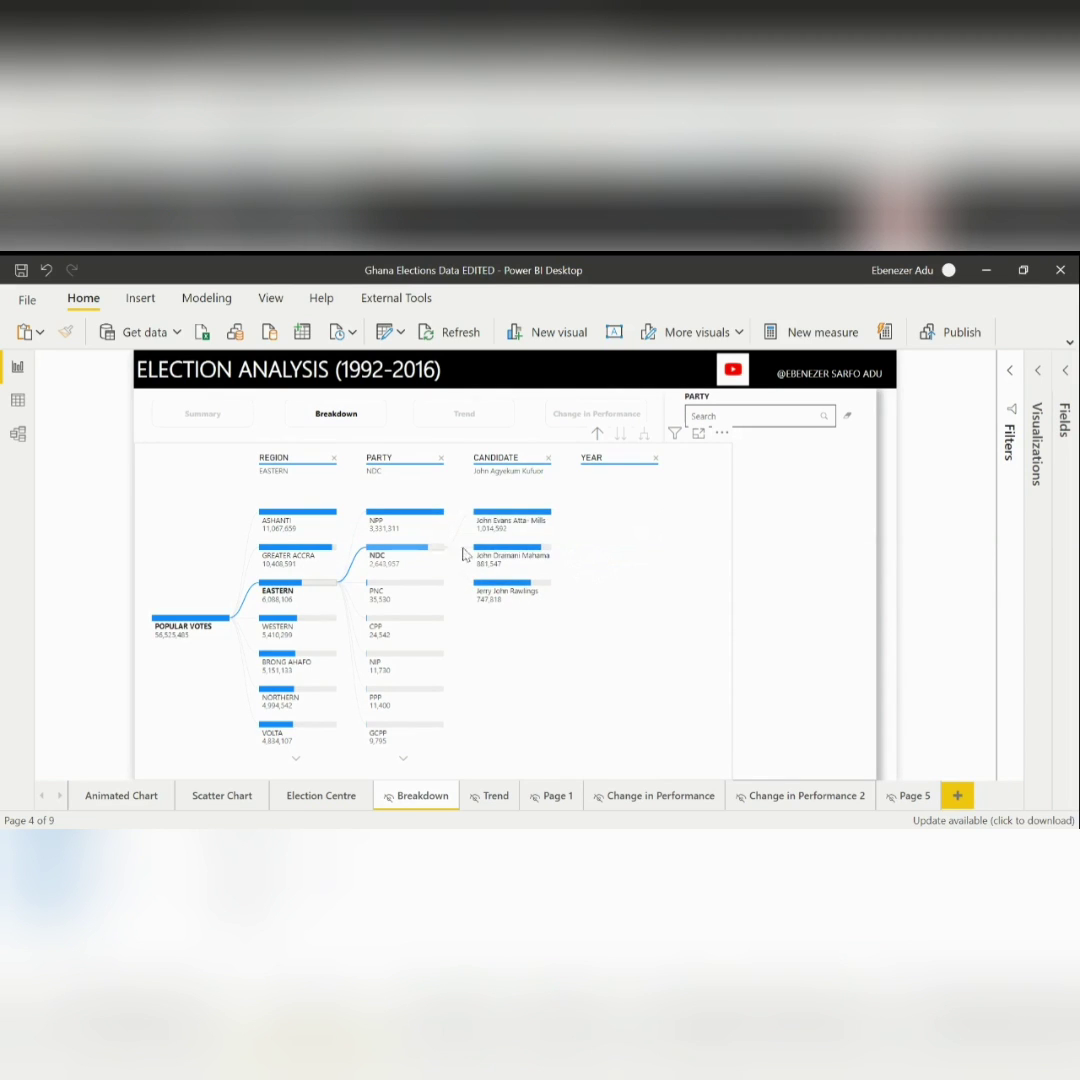
click(550, 519)
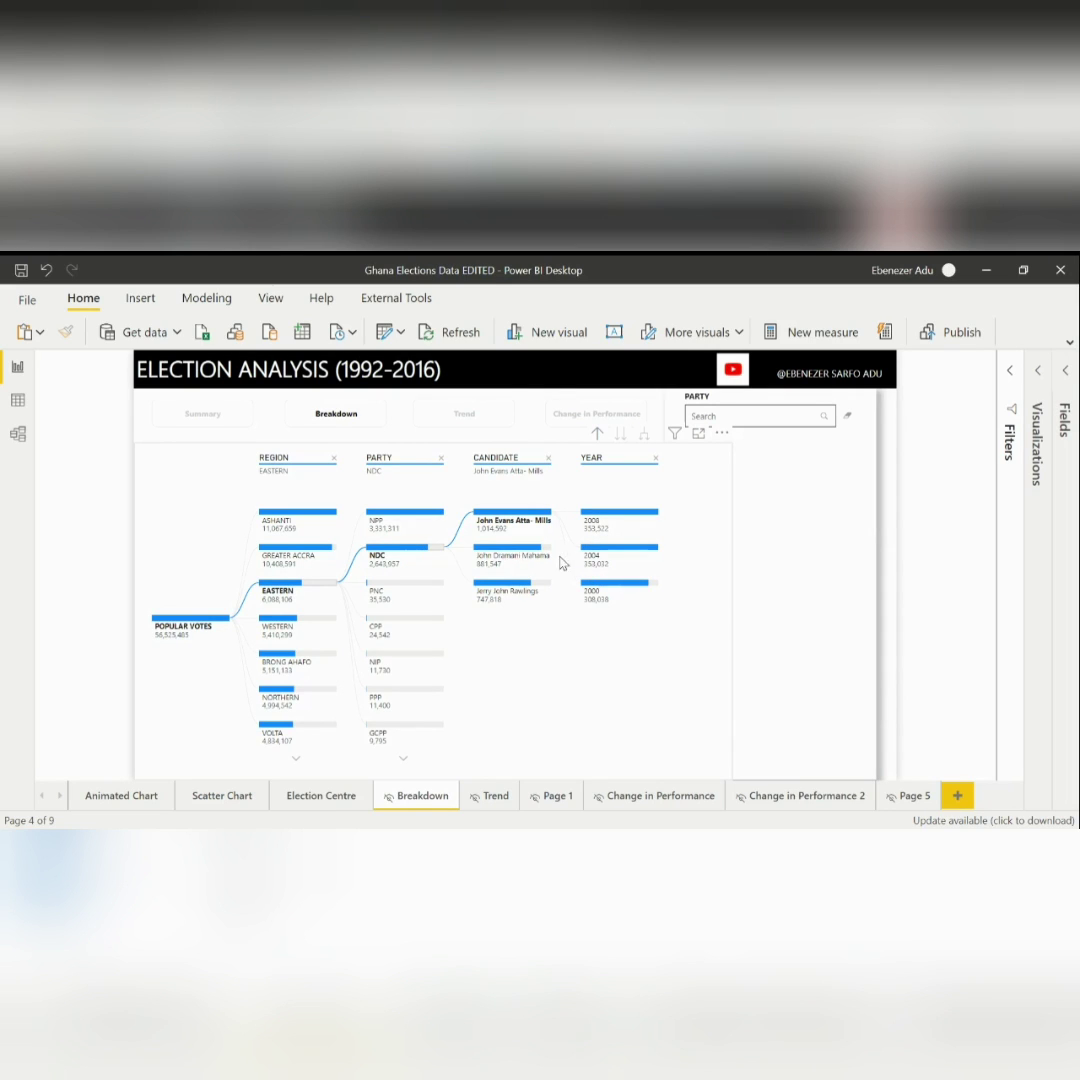
mouse_move(550, 556)
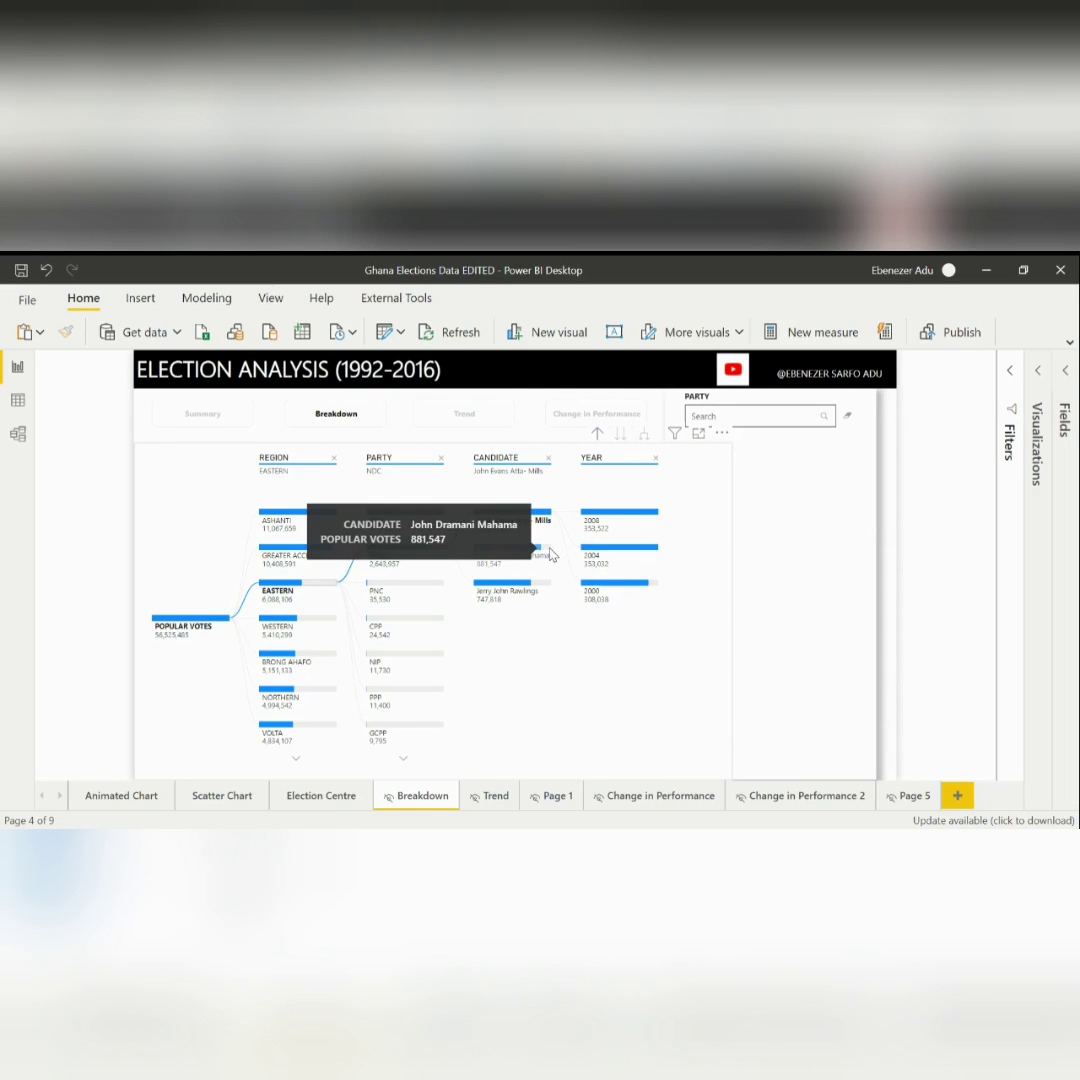
click(550, 556)
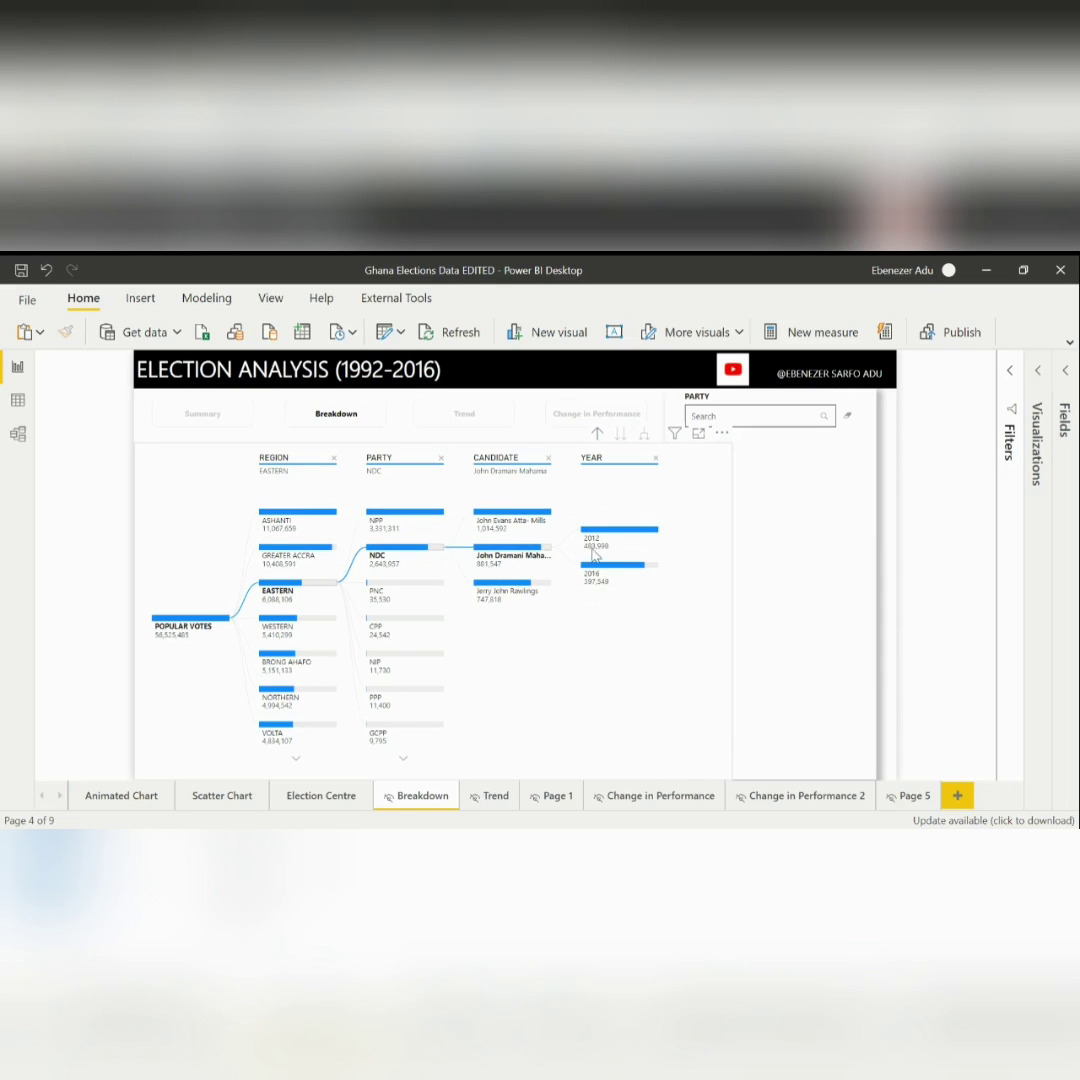
mouse_move(595, 545)
Switch the tree to the Western region and compare the yearly NDC votes of Mahama, Atta-Mills and Rawlings.
mouse_move(337, 626)
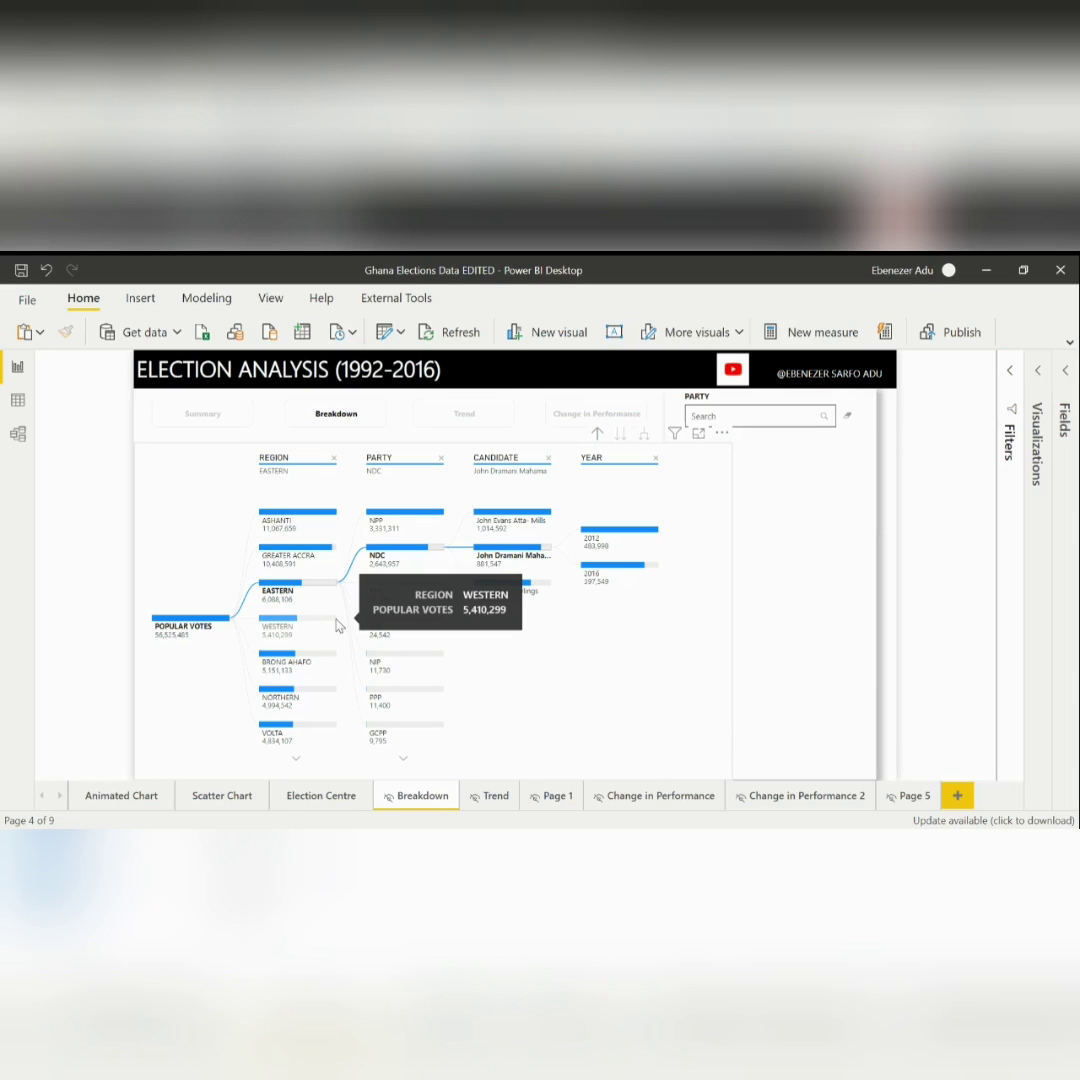
click(337, 626)
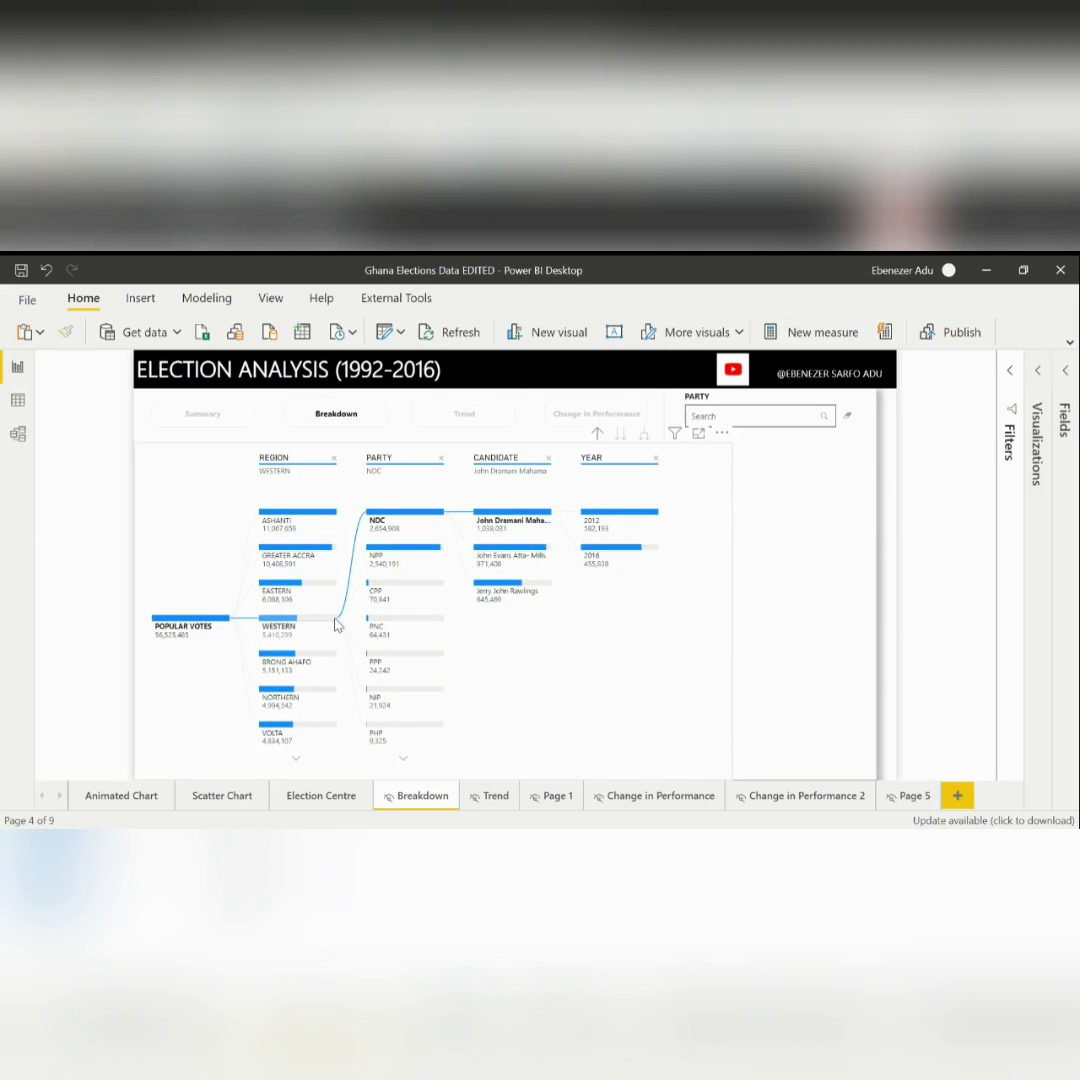
mouse_move(427, 537)
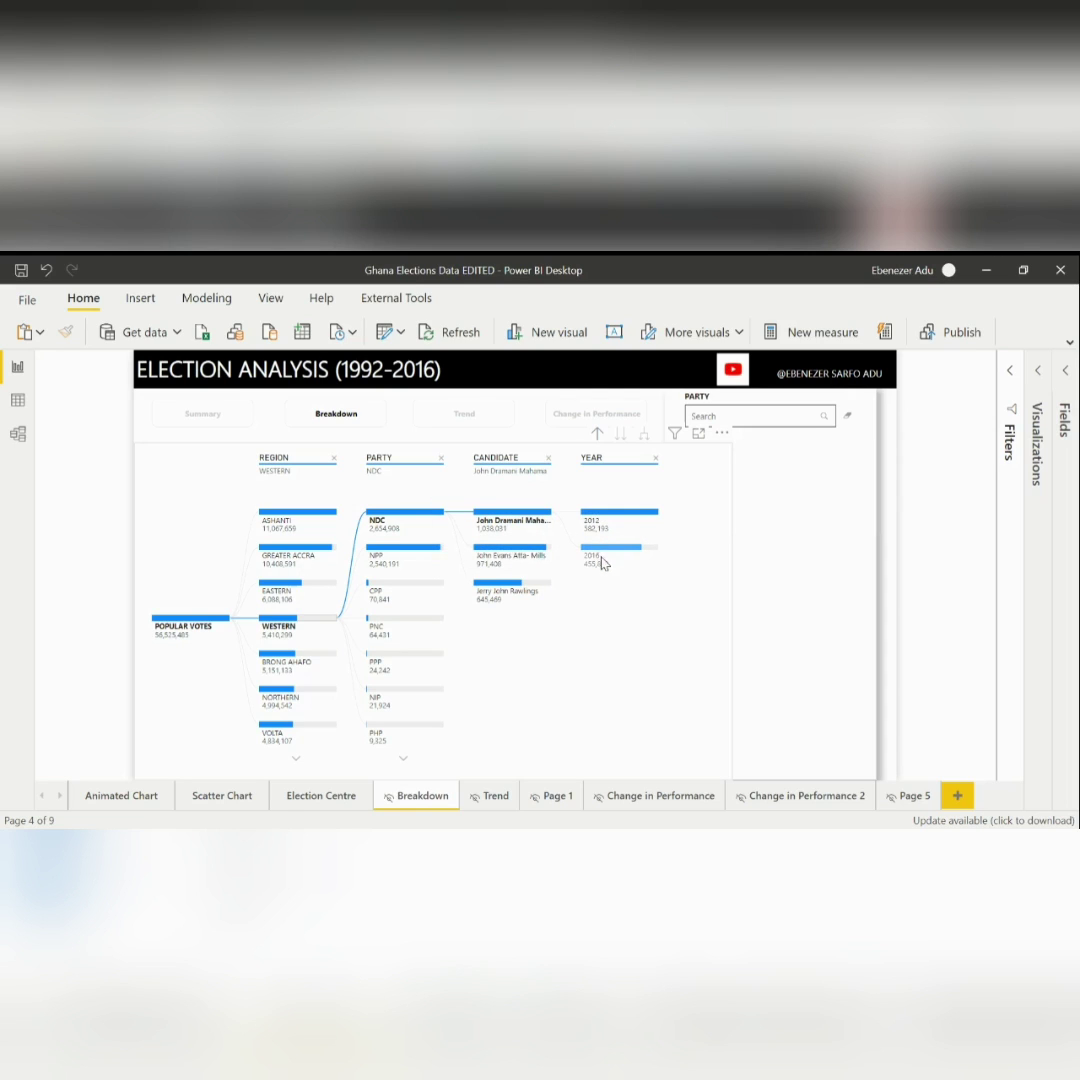
click(546, 553)
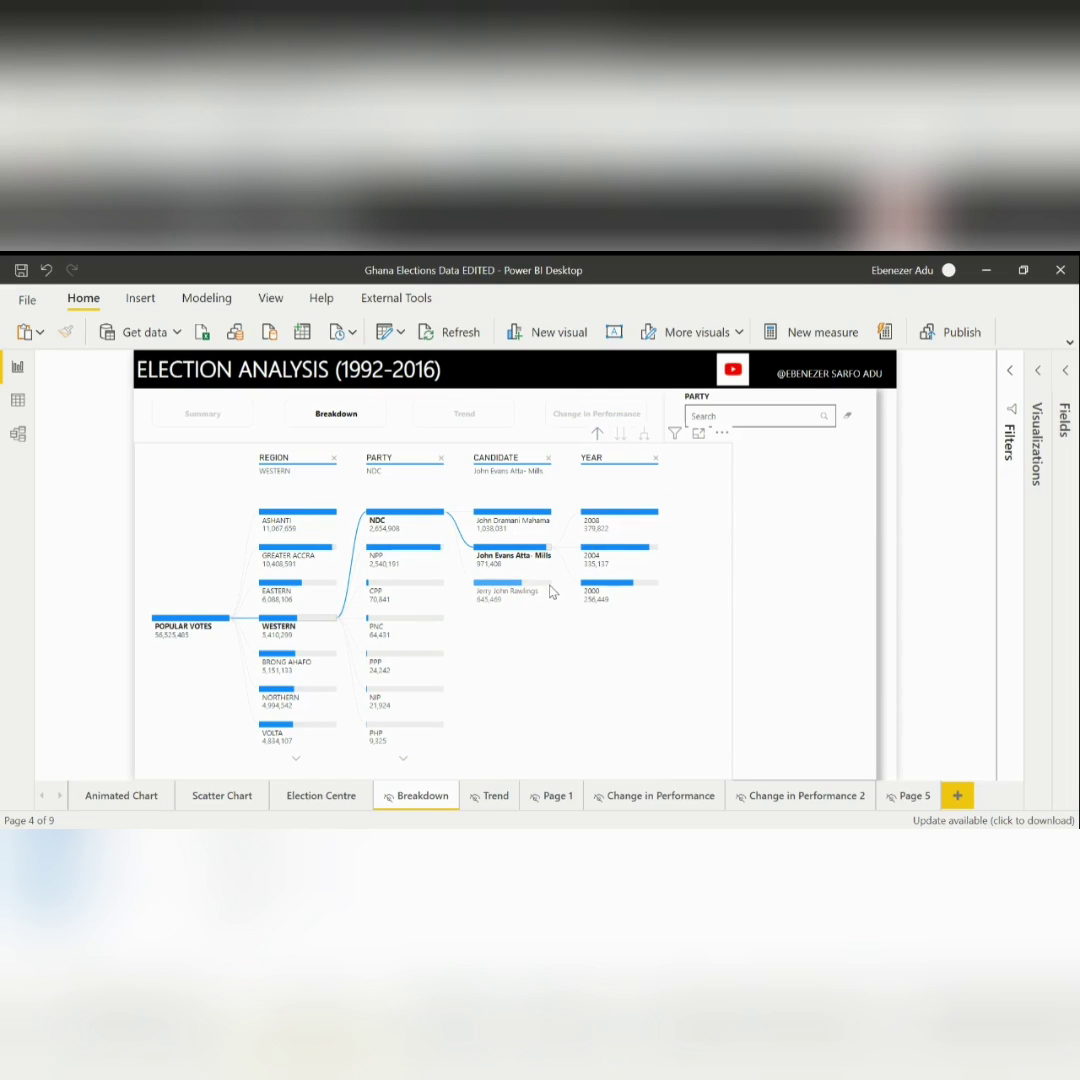
click(551, 591)
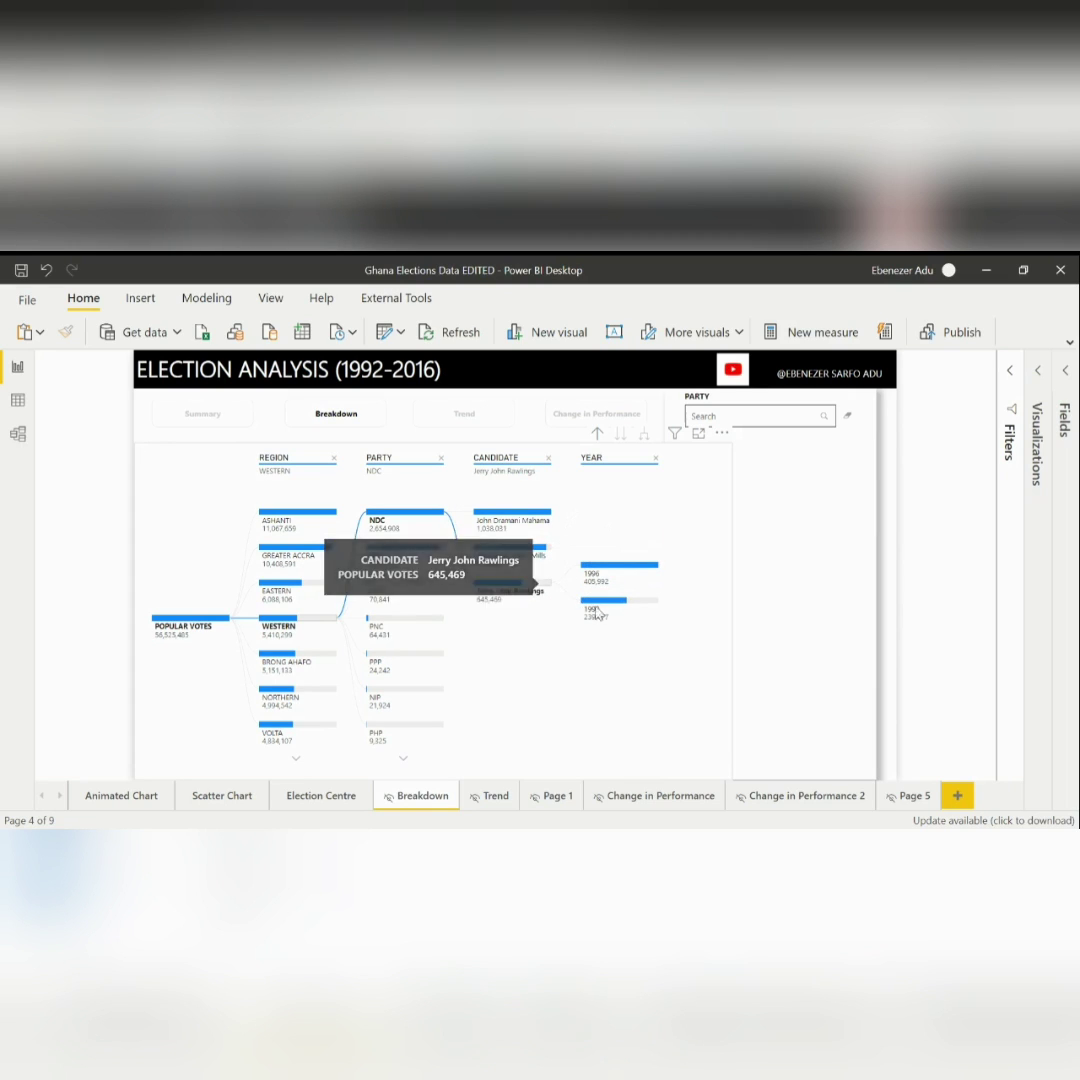
mouse_move(604, 620)
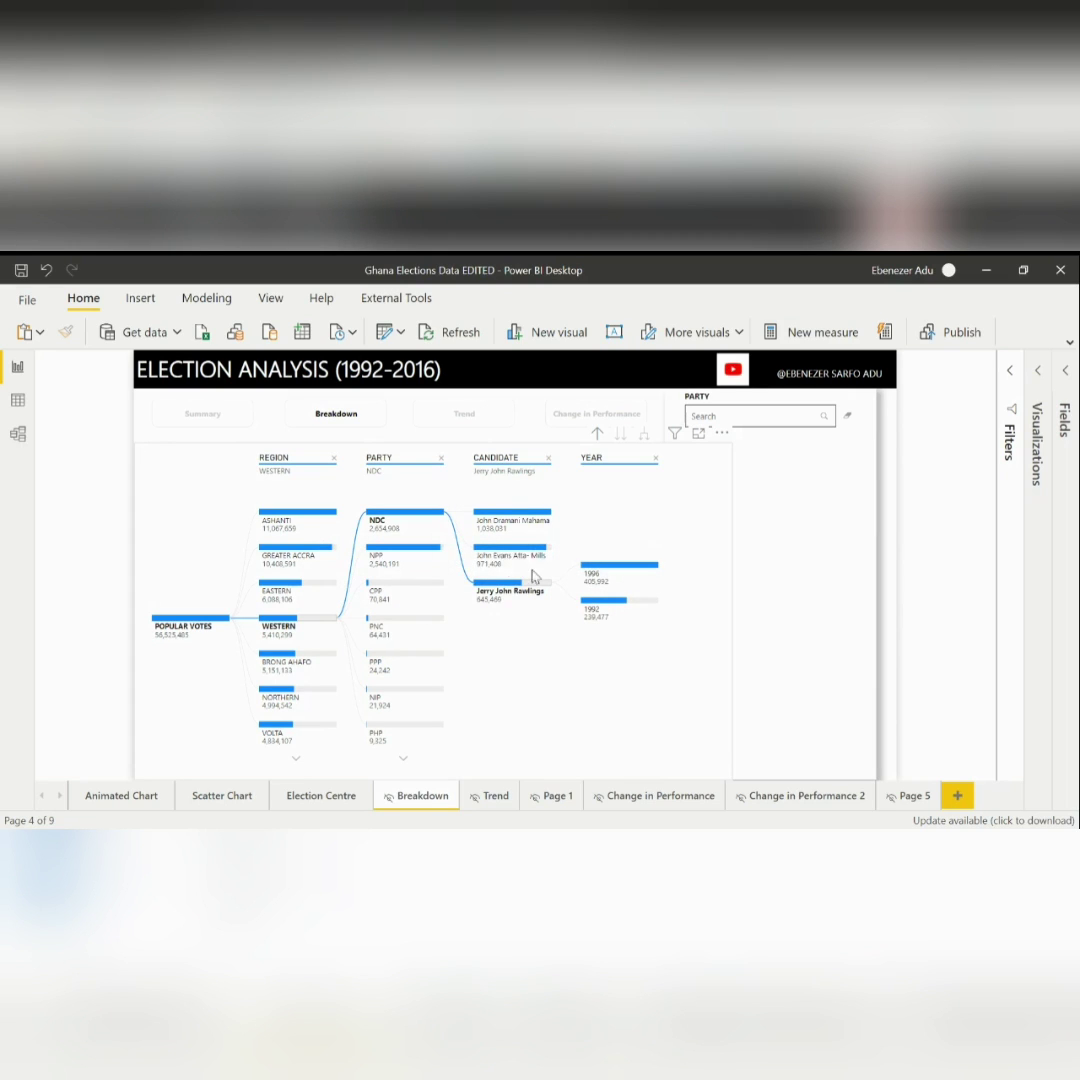
Expand the Western region's NPP votes and break them down by year for Nana Akufo-Addo.
click(441, 555)
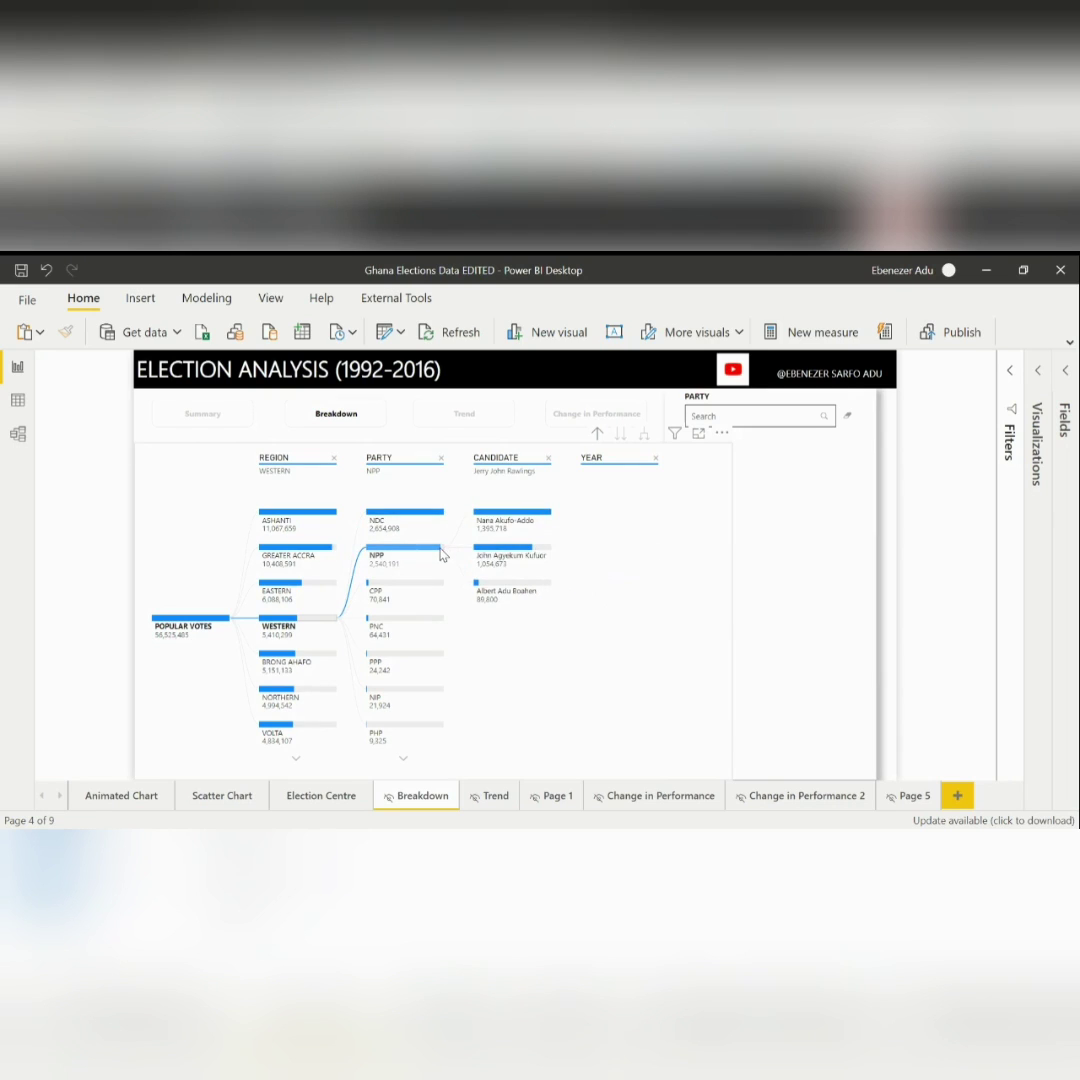
click(550, 521)
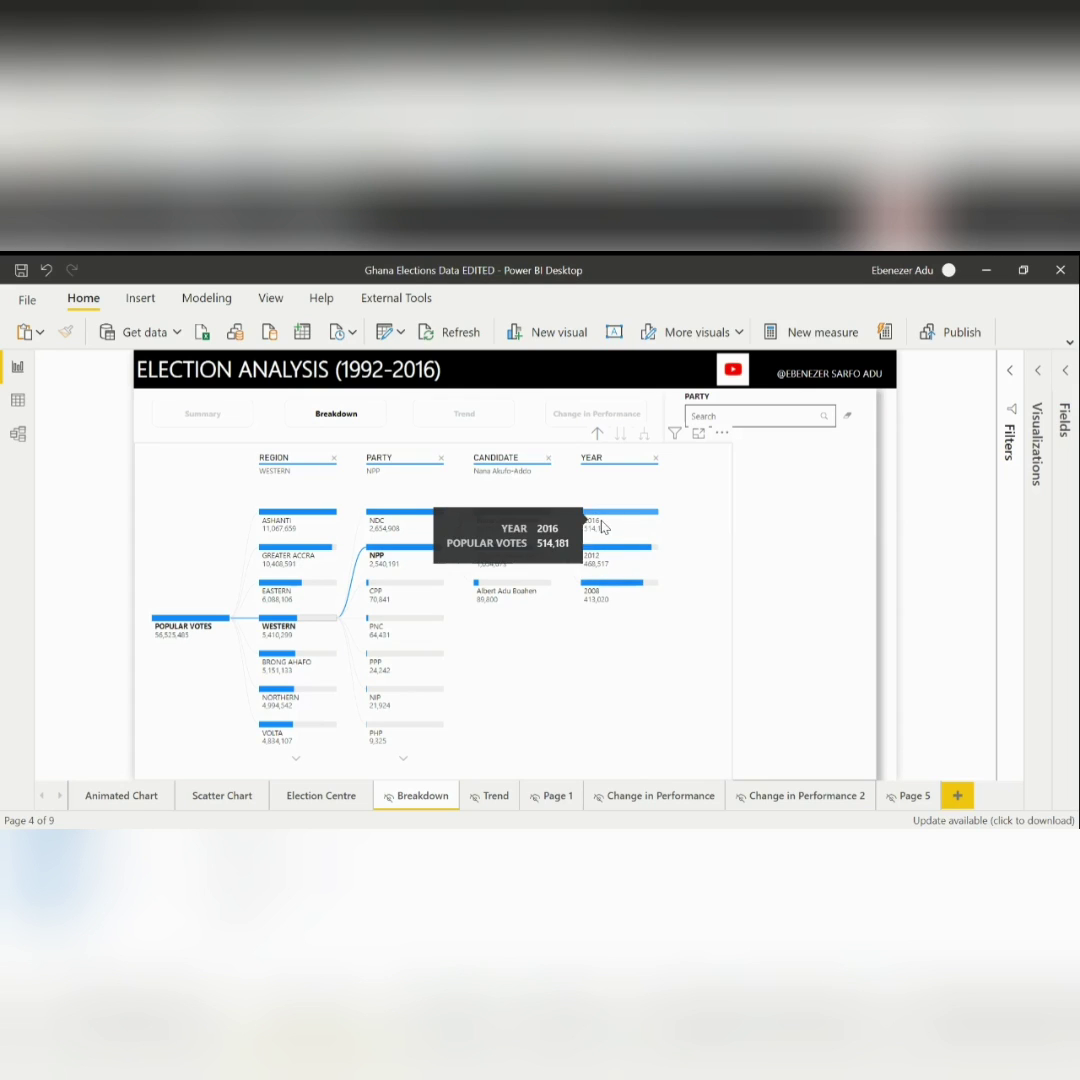
mouse_move(445, 556)
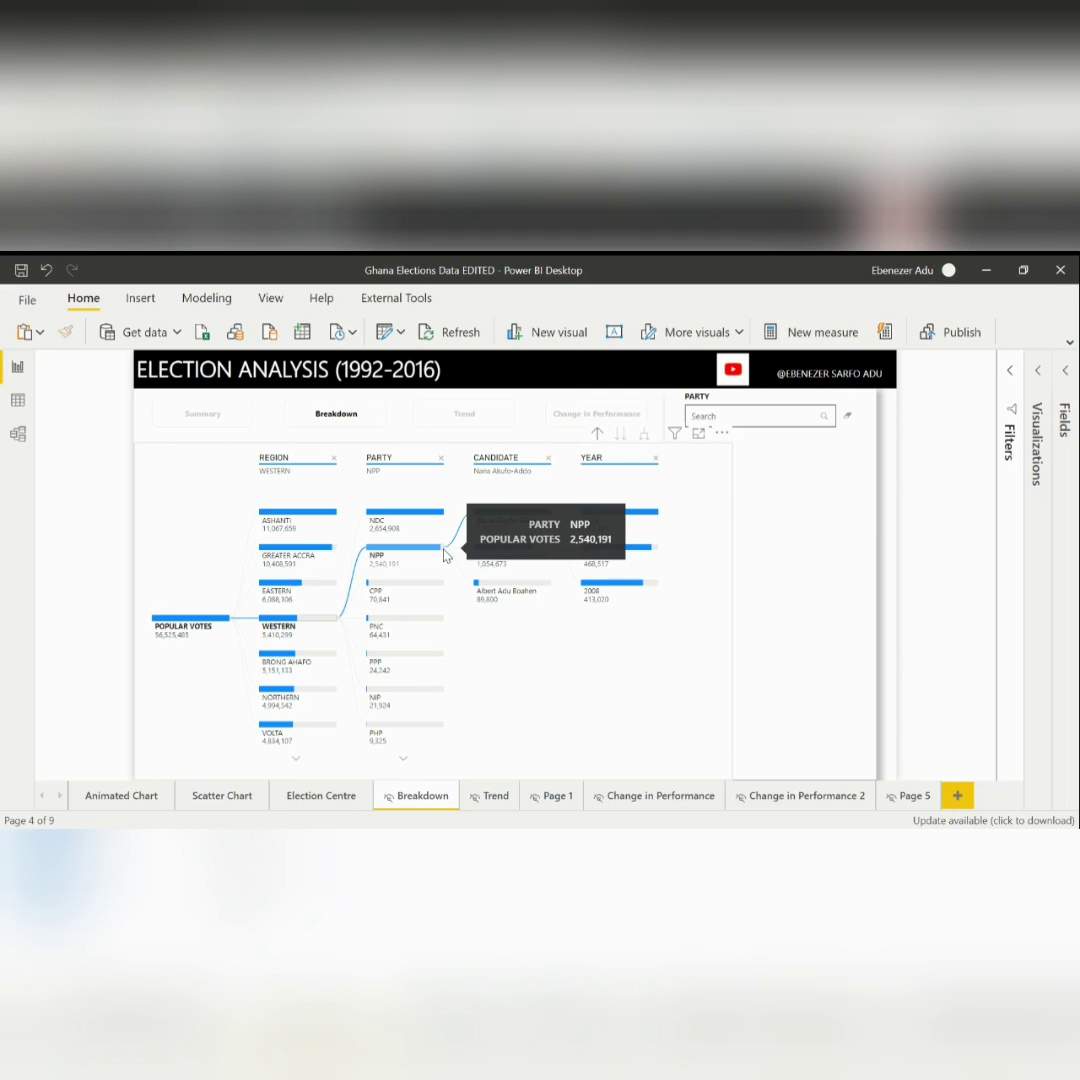
Switch the tree to Volta and examine the yearly NDC votes of Atta-Mills, Mahama and Rawlings.
click(337, 732)
click(337, 732)
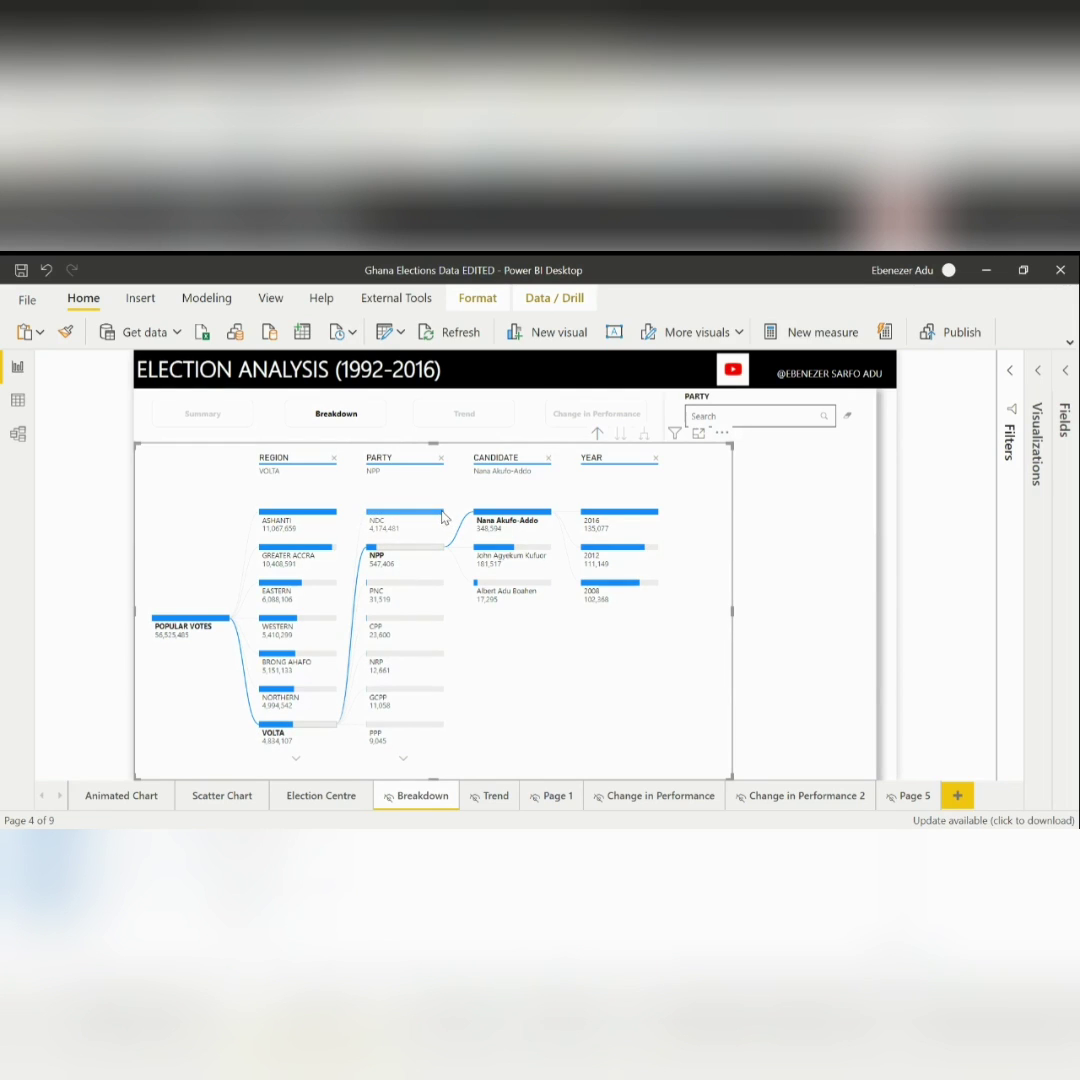
click(441, 517)
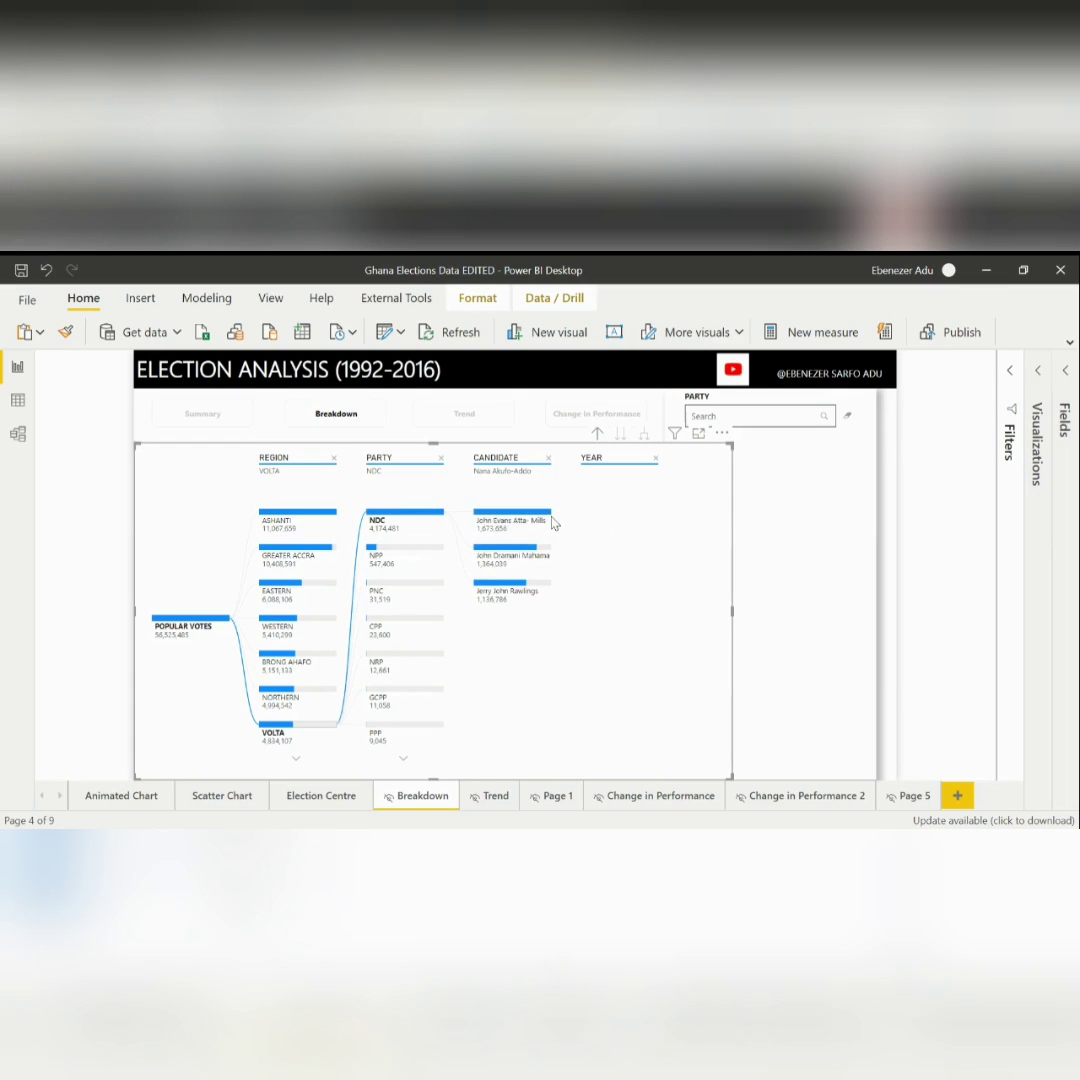
mouse_move(551, 520)
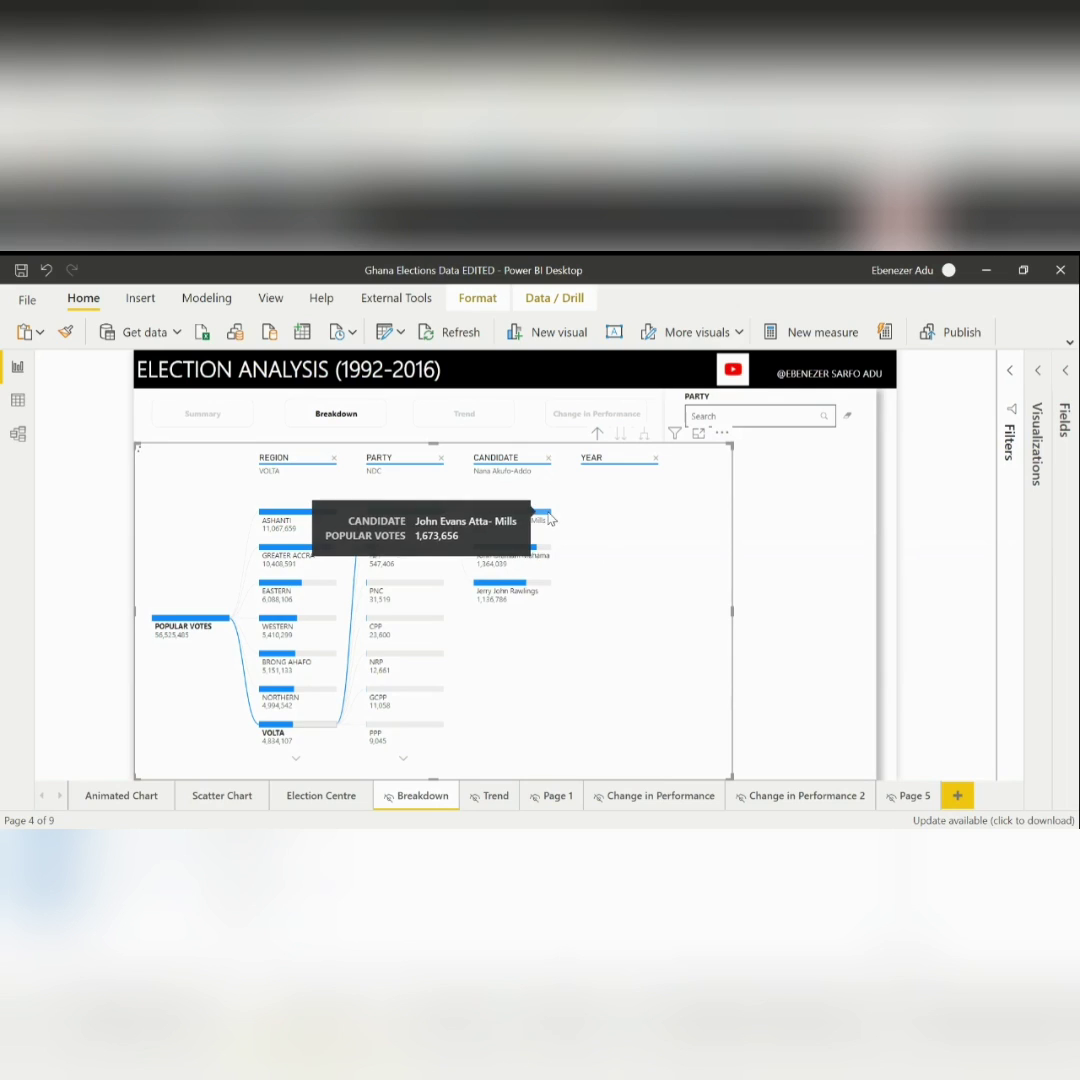
click(551, 520)
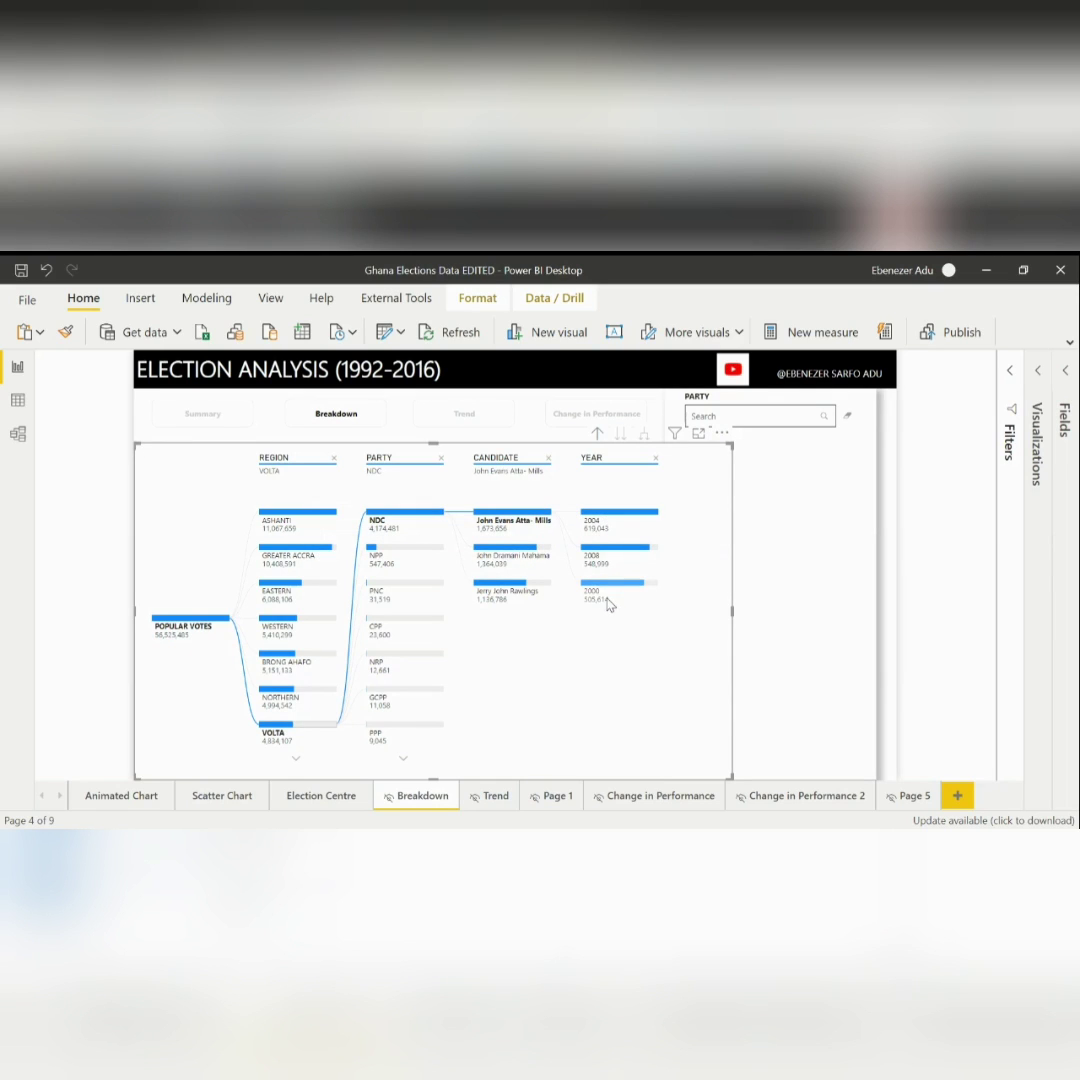
click(551, 557)
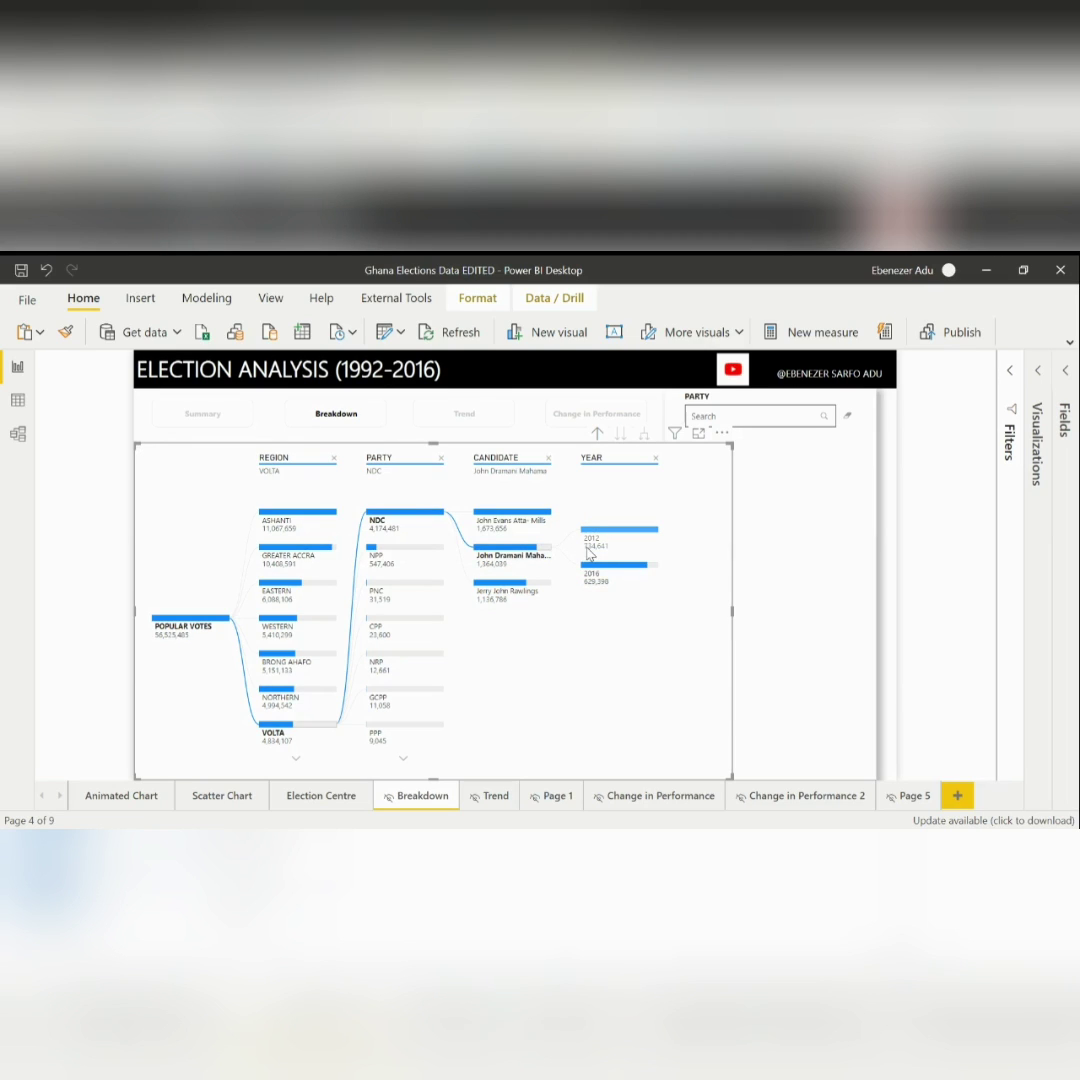
mouse_move(607, 589)
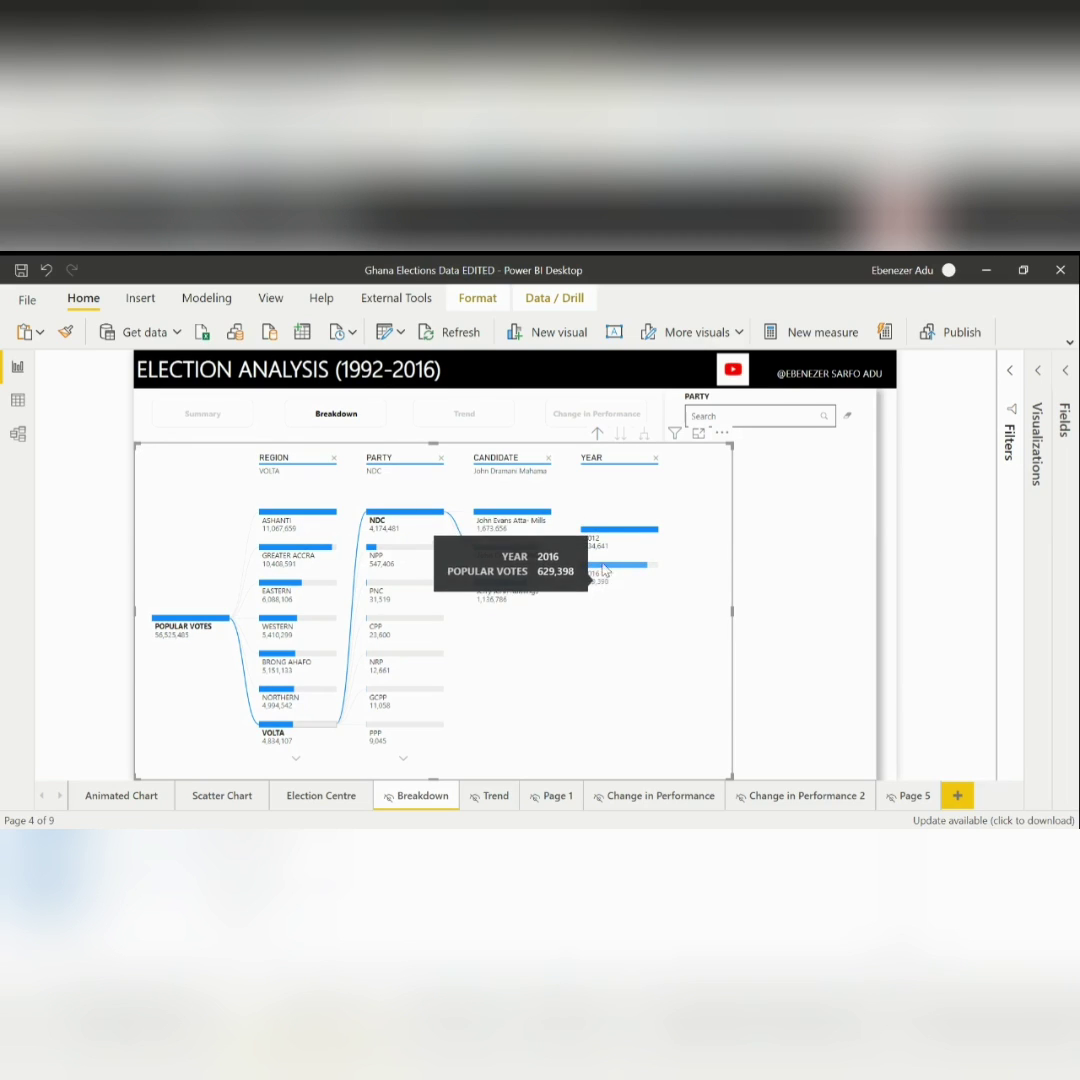
mouse_move(551, 590)
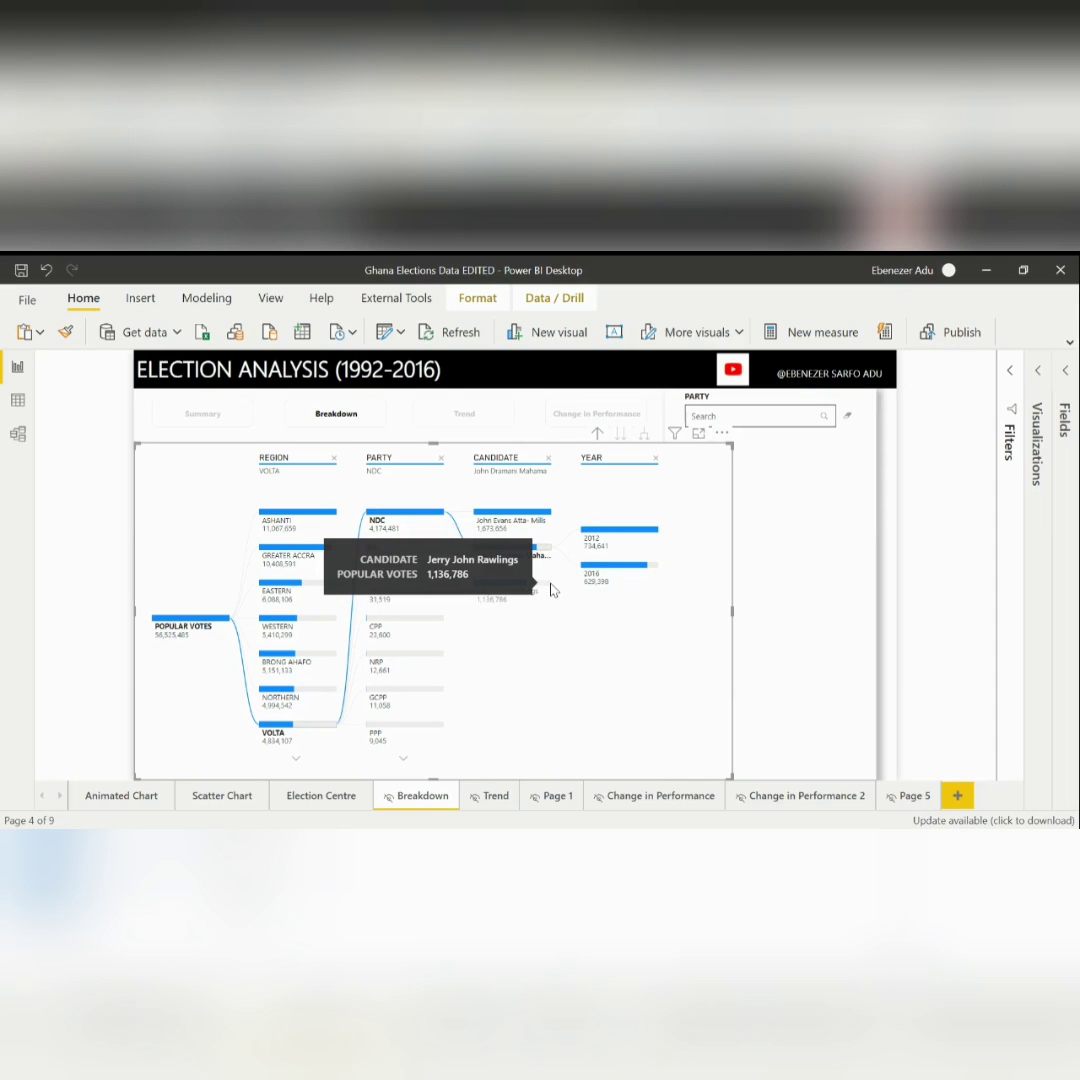
click(551, 590)
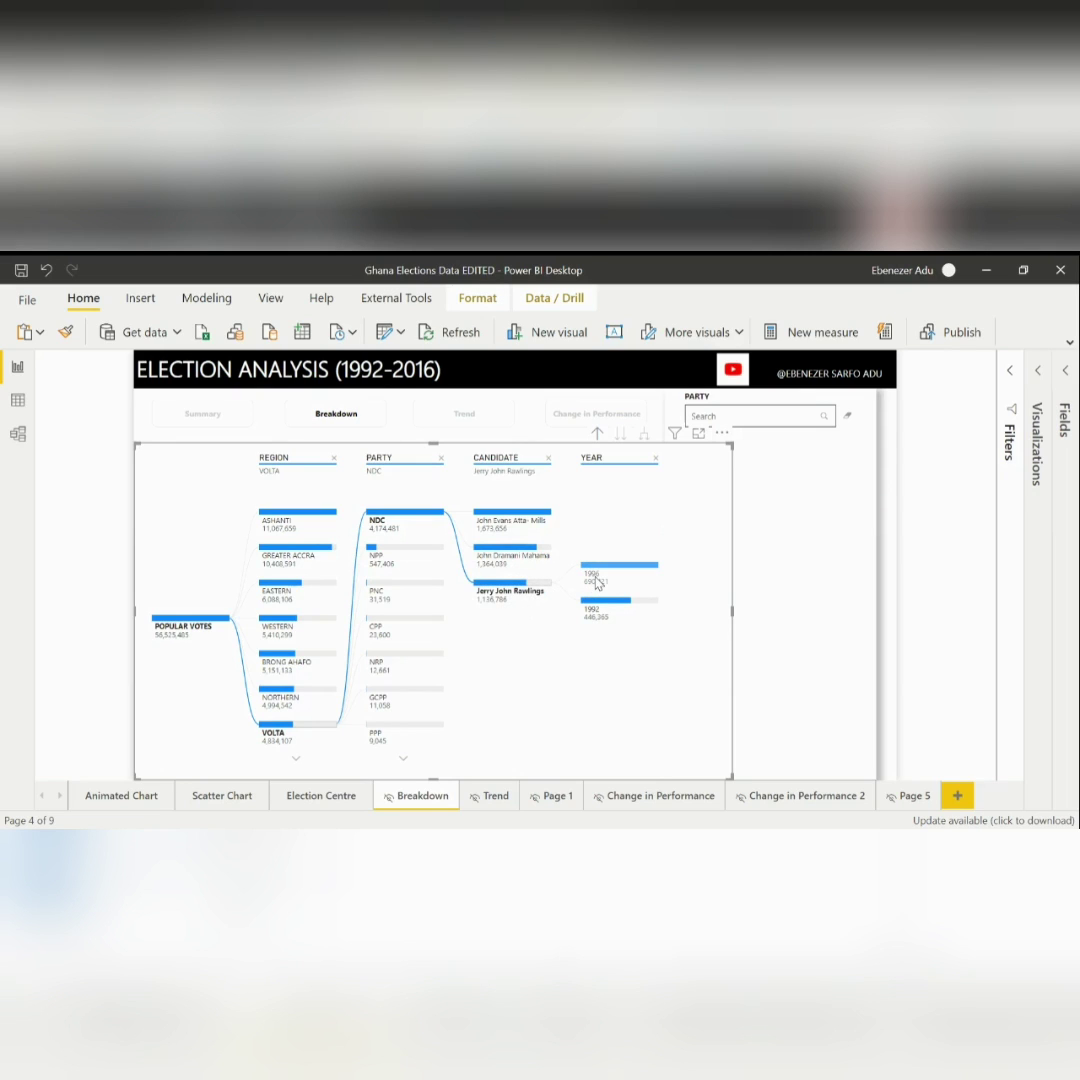
mouse_move(597, 585)
Switch the tree to the Northern region and break down NDC votes by year for Mahama and Atta-Mills.
click(337, 697)
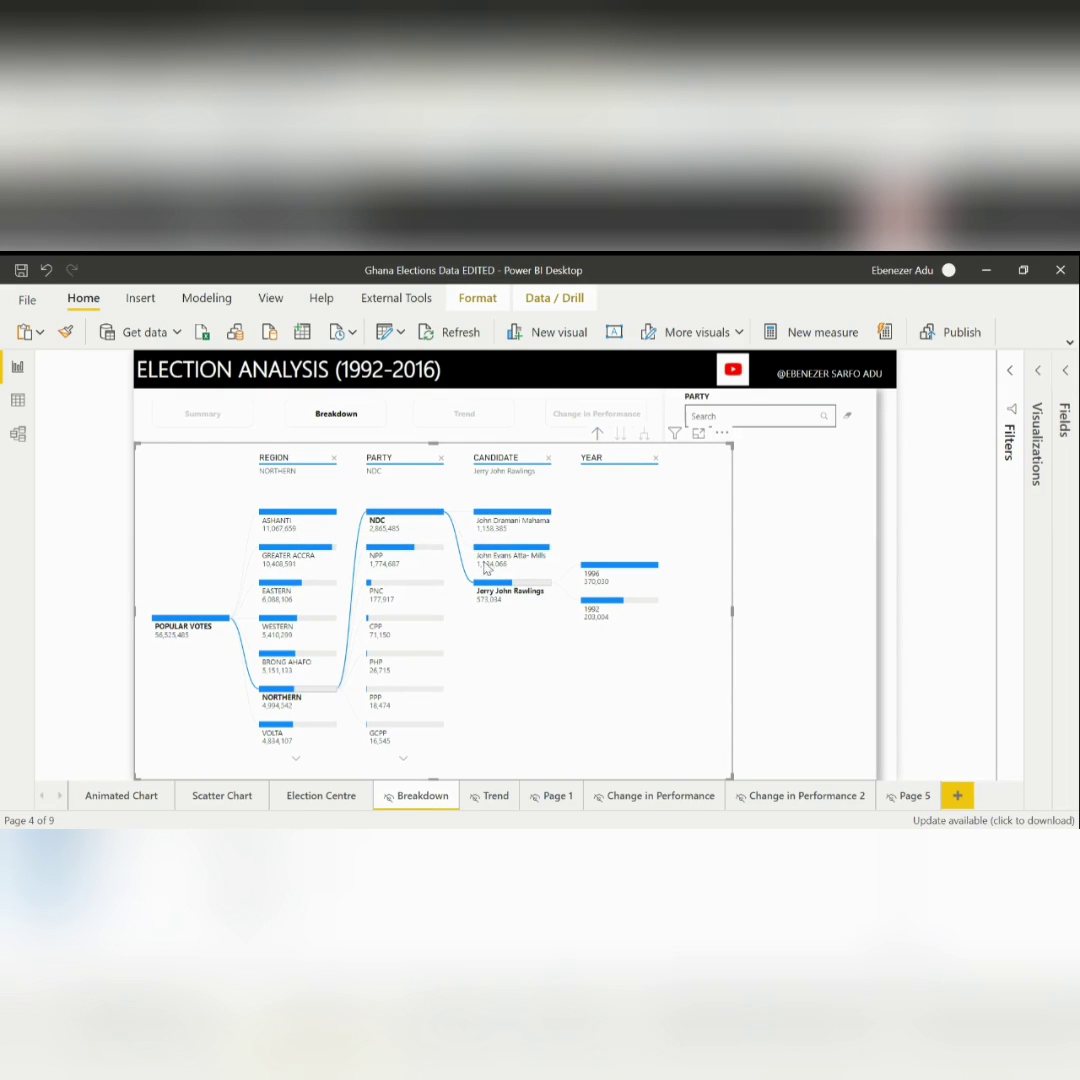
mouse_move(551, 519)
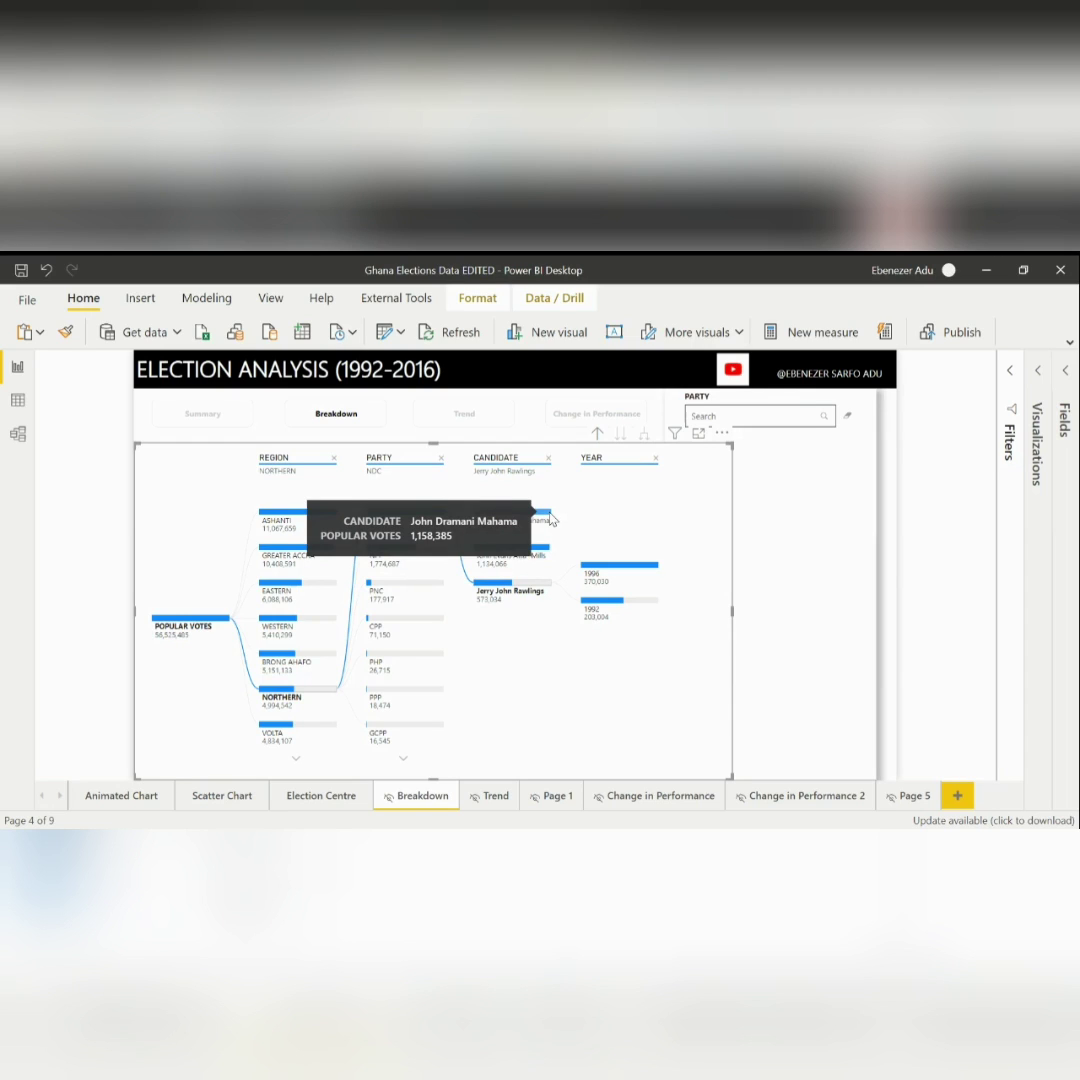
click(551, 519)
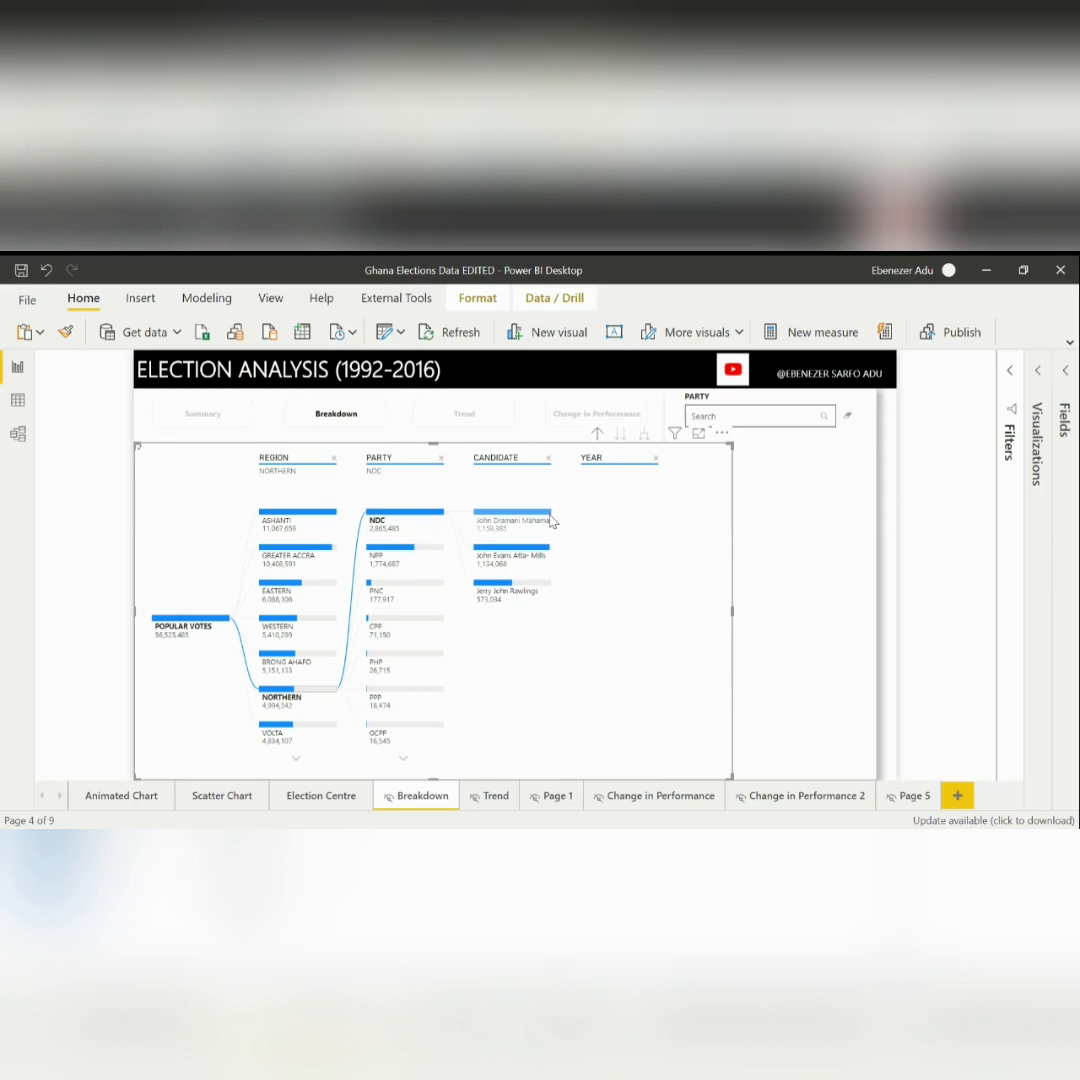
mouse_move(551, 519)
click(551, 520)
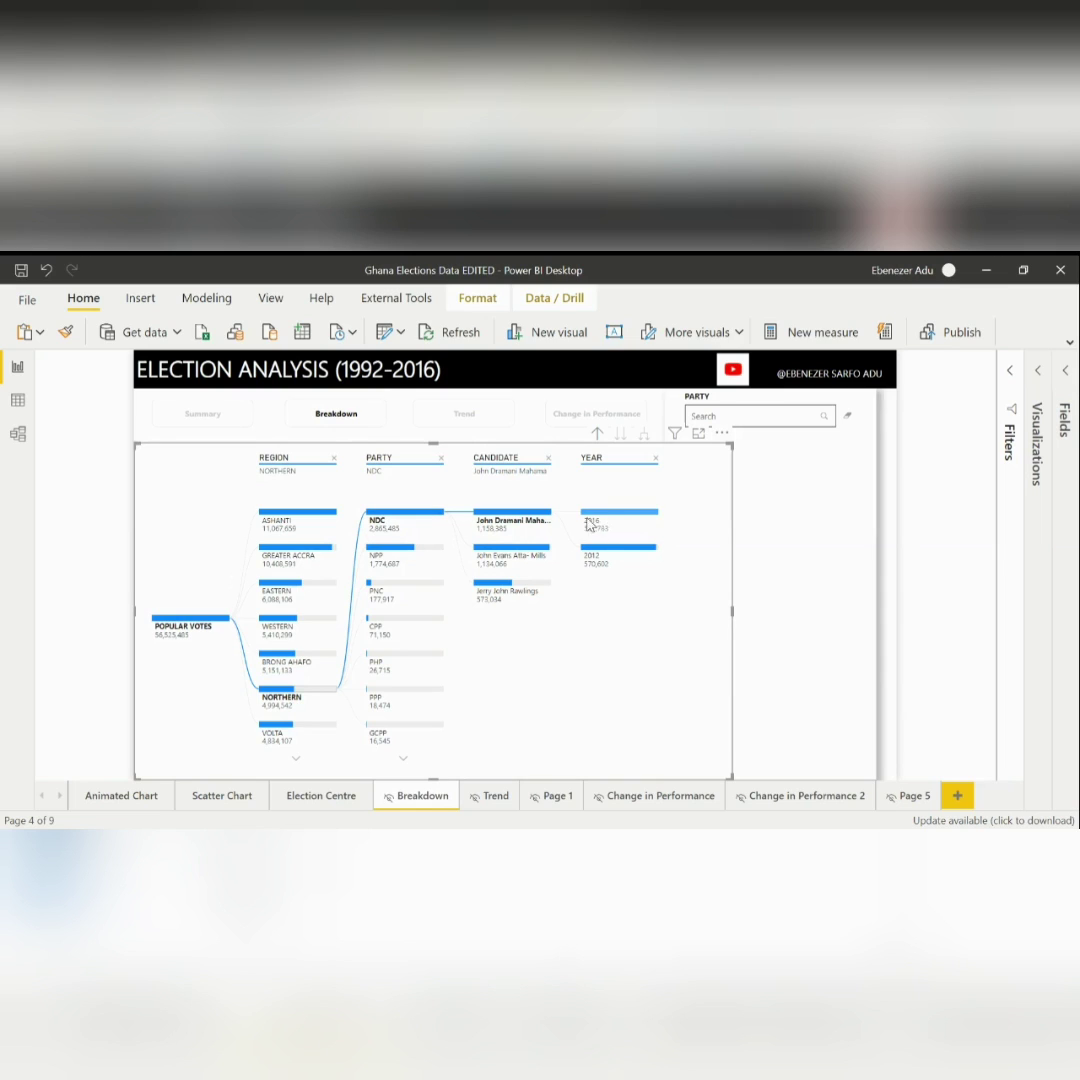
mouse_move(607, 535)
click(548, 553)
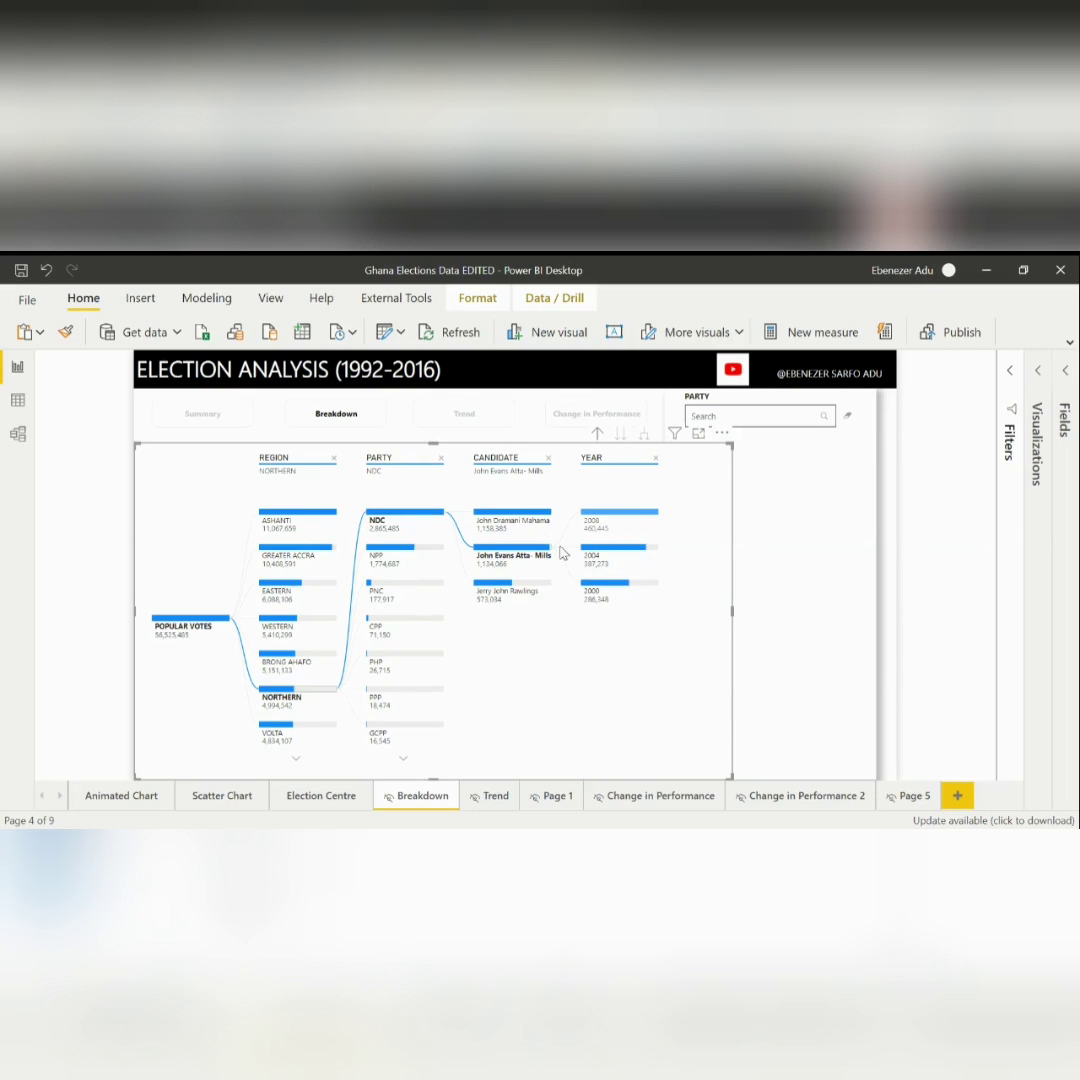
Expand the Northern region's NPP votes and compare the yearly votes of Akufo-Addo, Kufuor and Albert Adu Boahen.
click(445, 556)
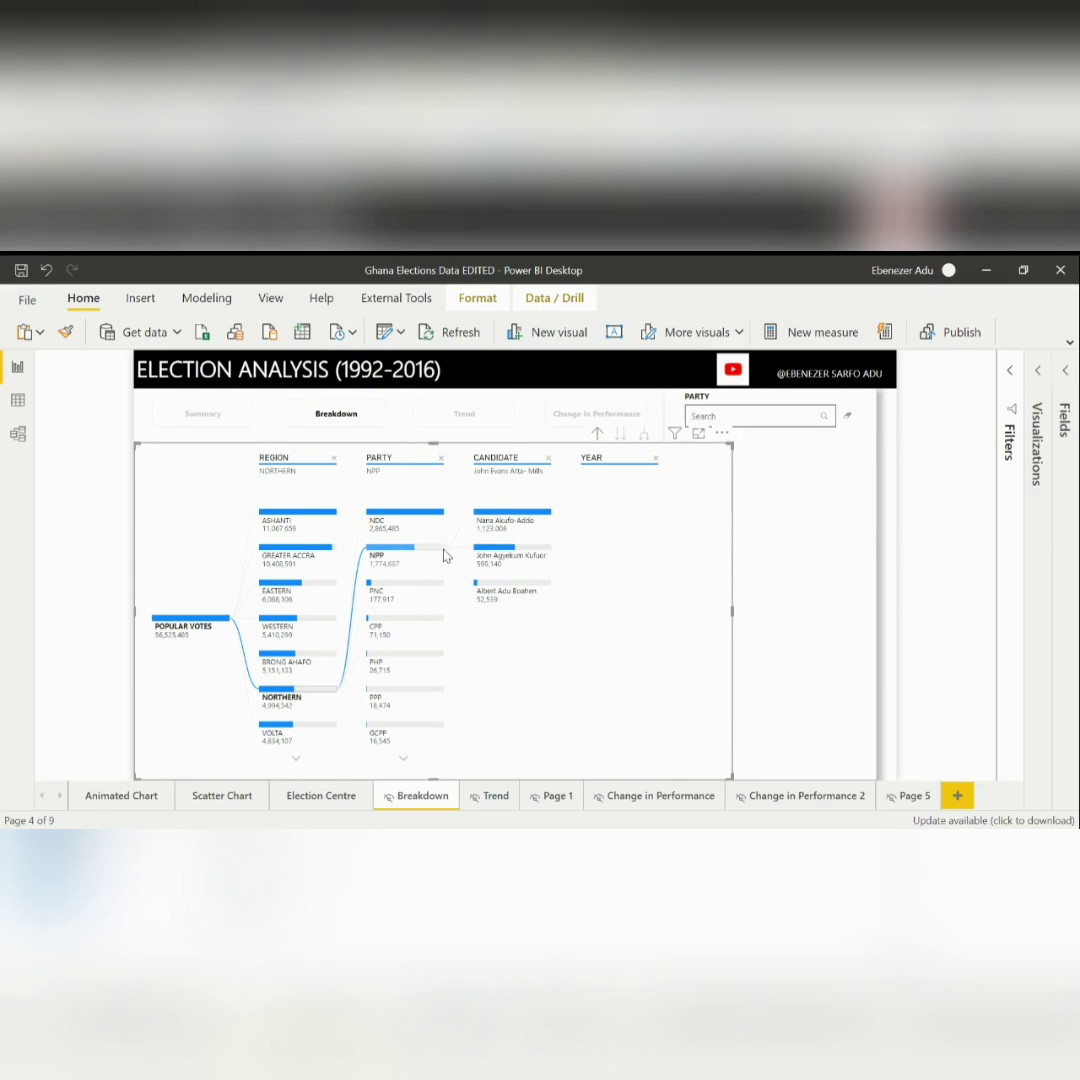
click(550, 519)
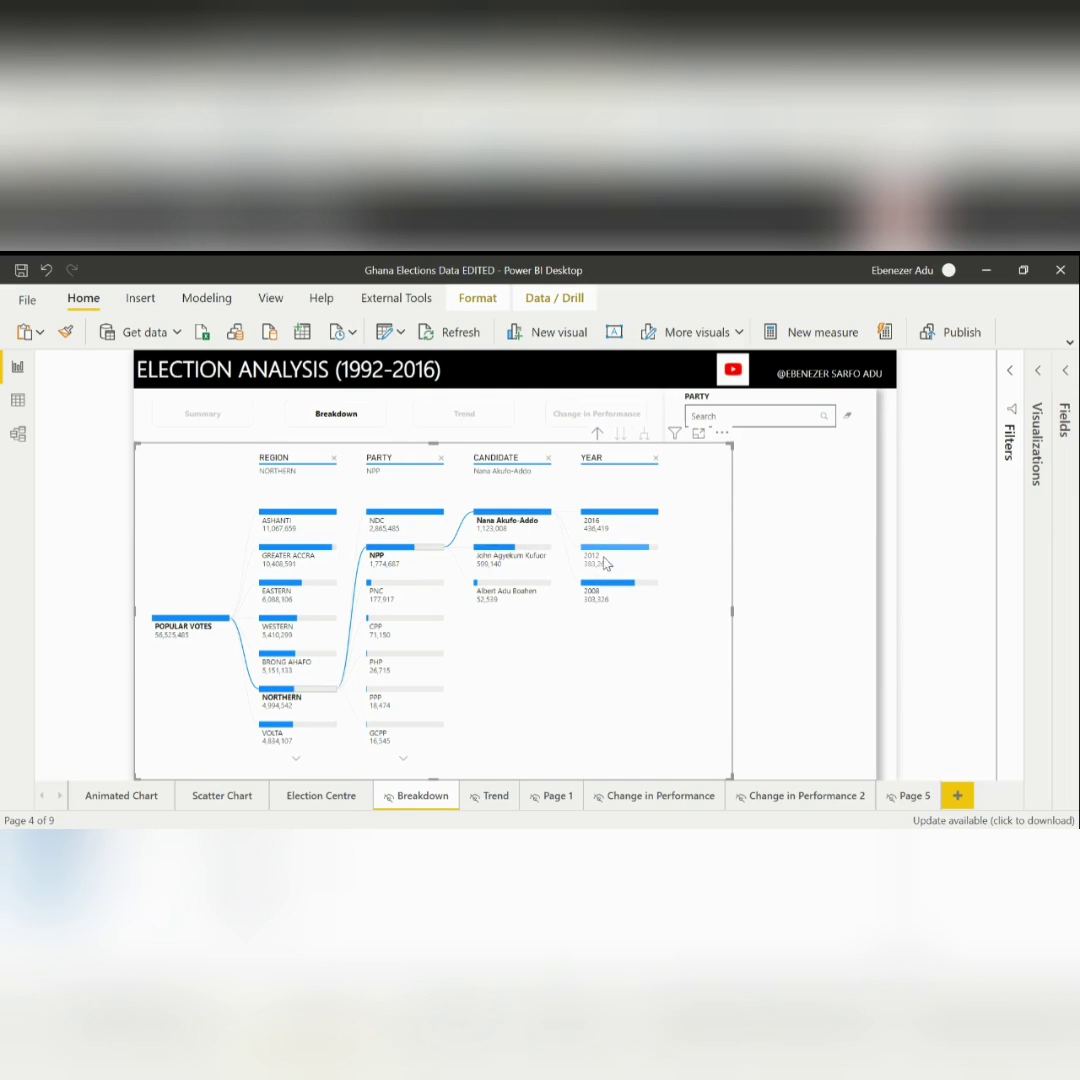
click(551, 557)
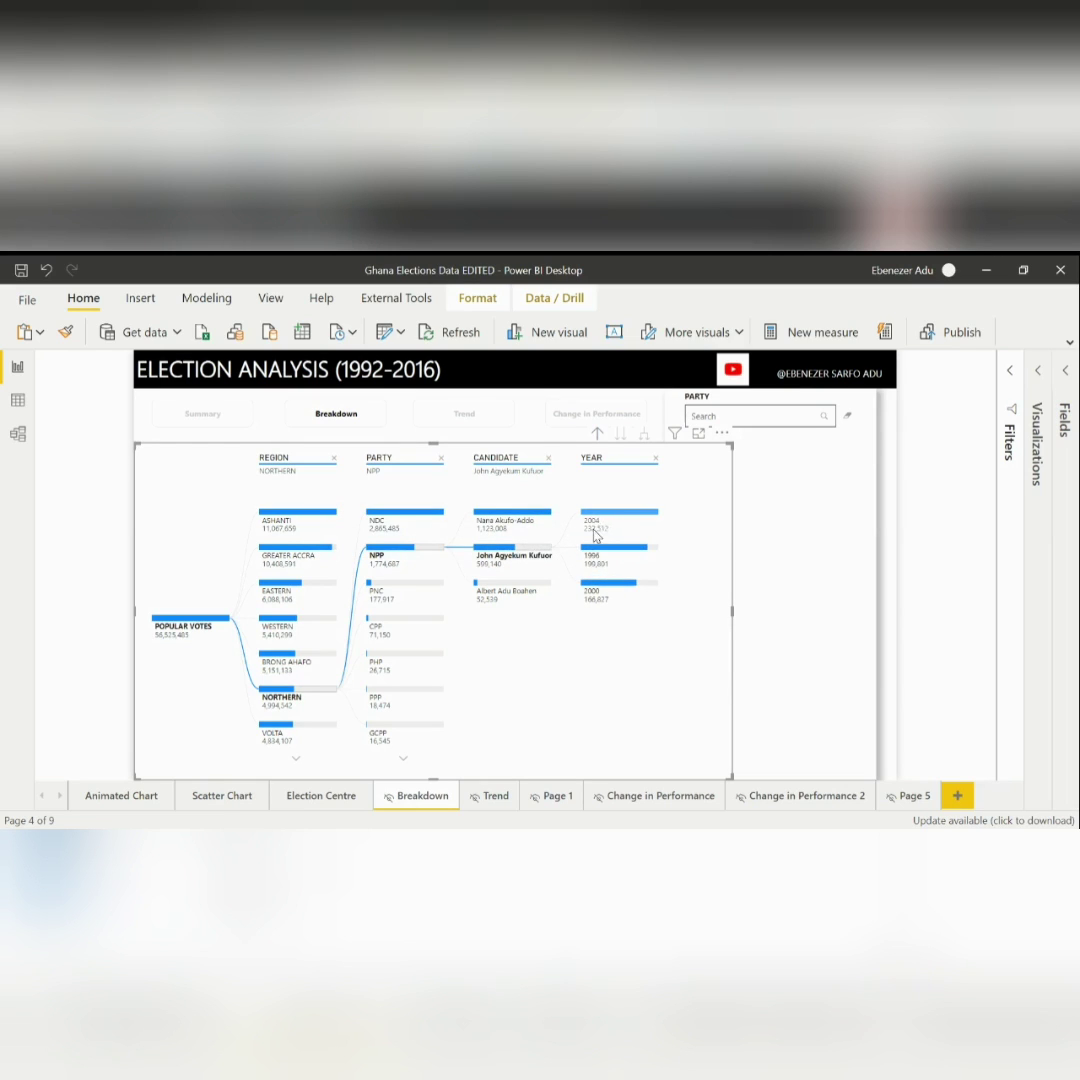
click(553, 588)
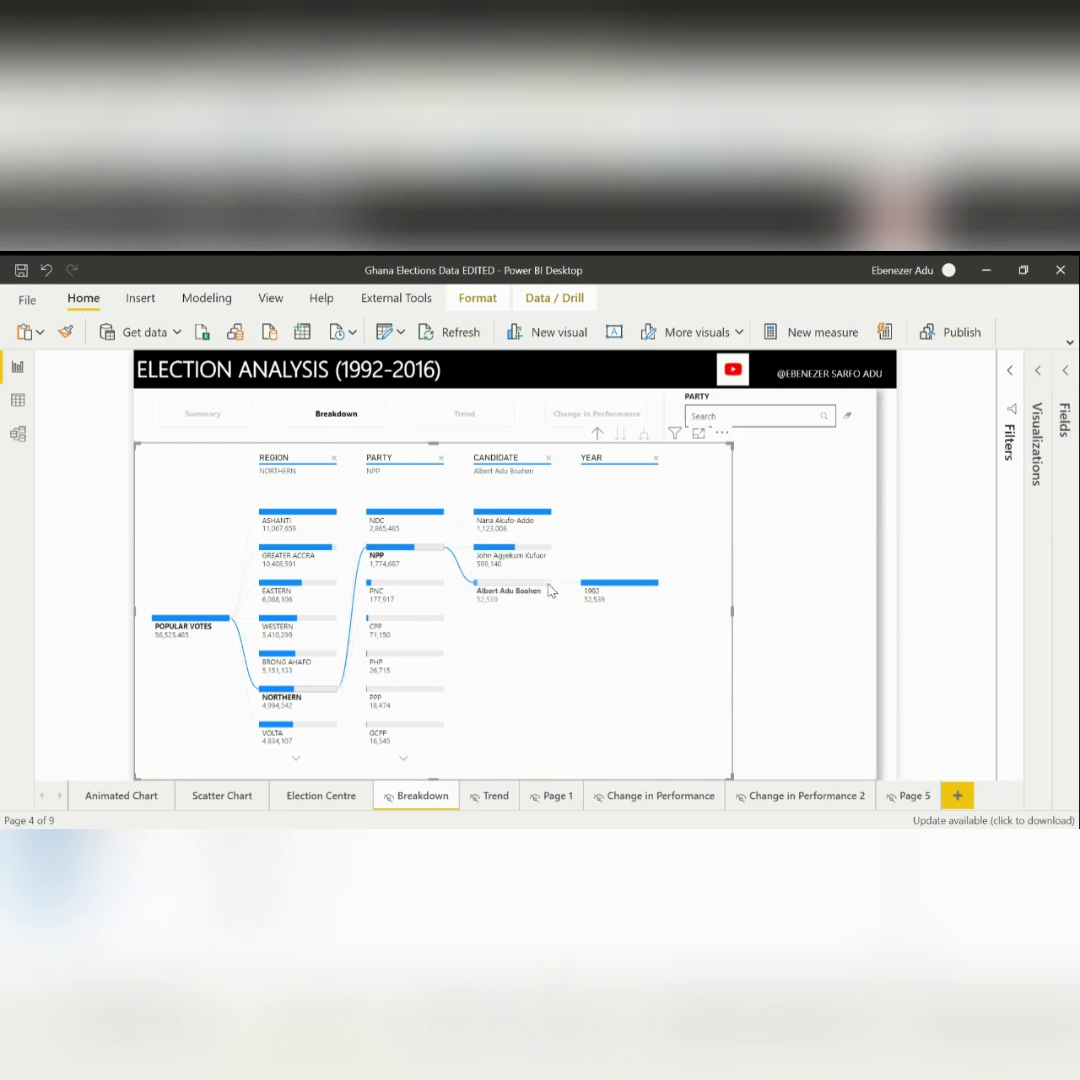
Return the tree to Volta and break down its NPP votes by year for Nana Akufo-Addo and John Agyekum Kufuor.
click(335, 733)
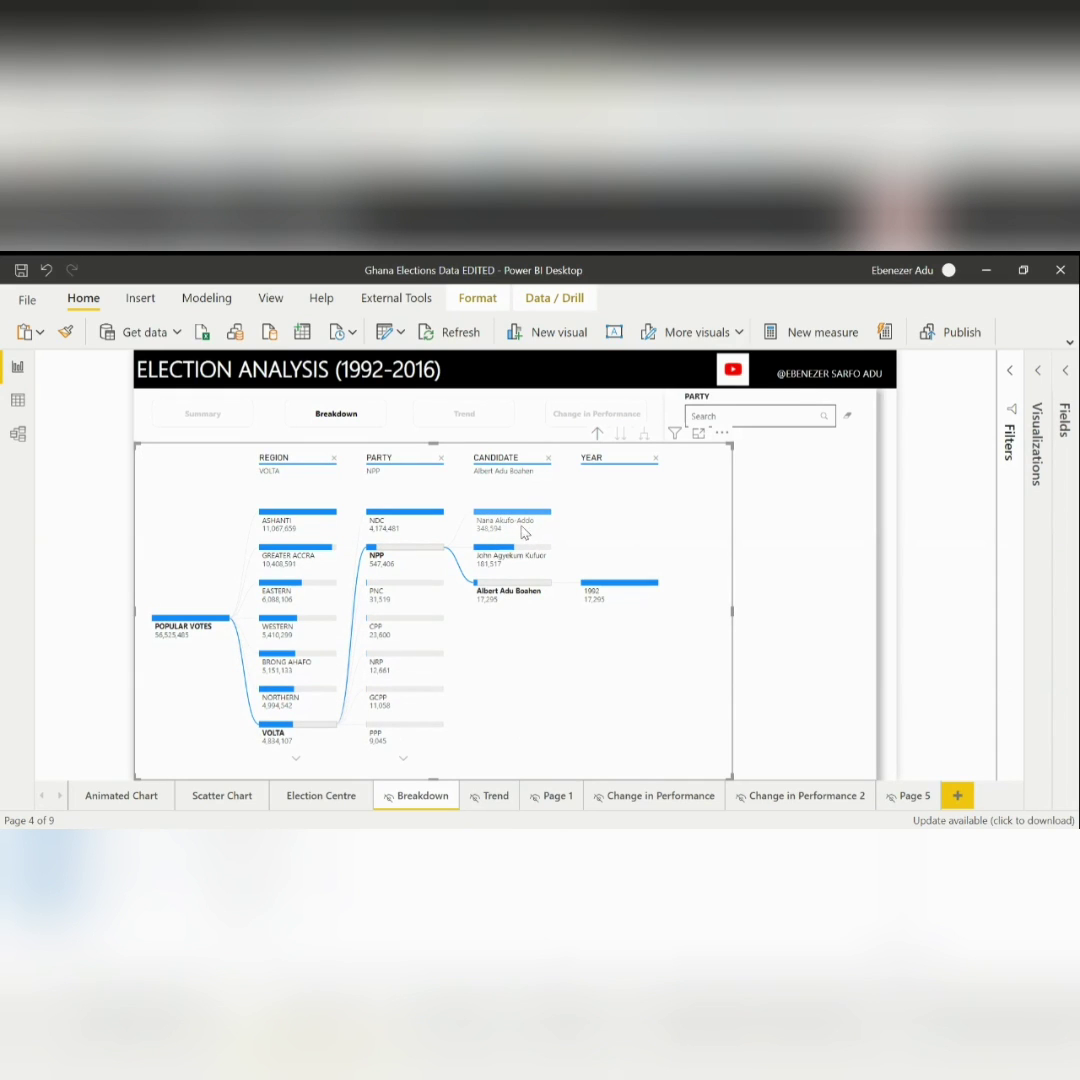
mouse_move(550, 520)
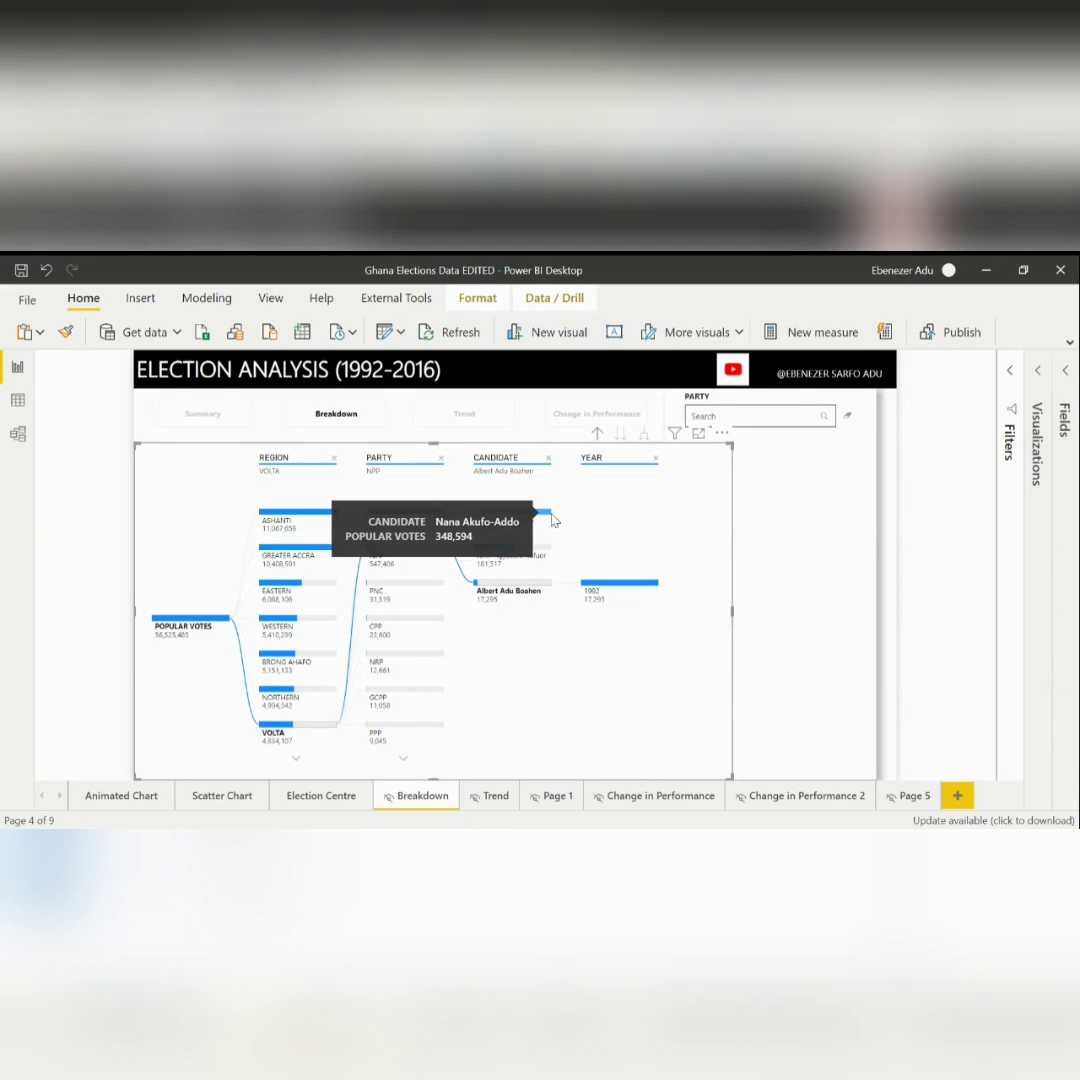
click(550, 520)
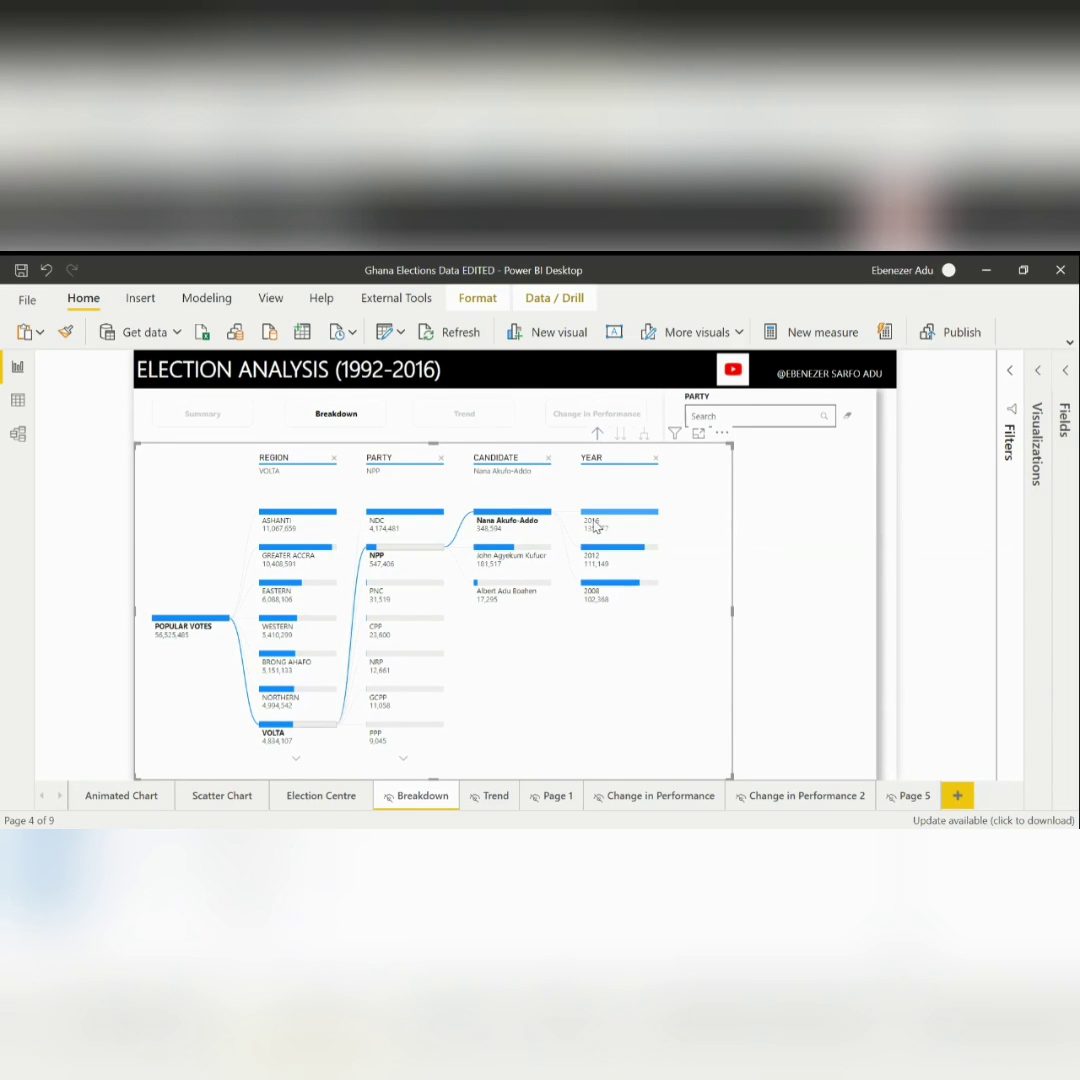
click(550, 556)
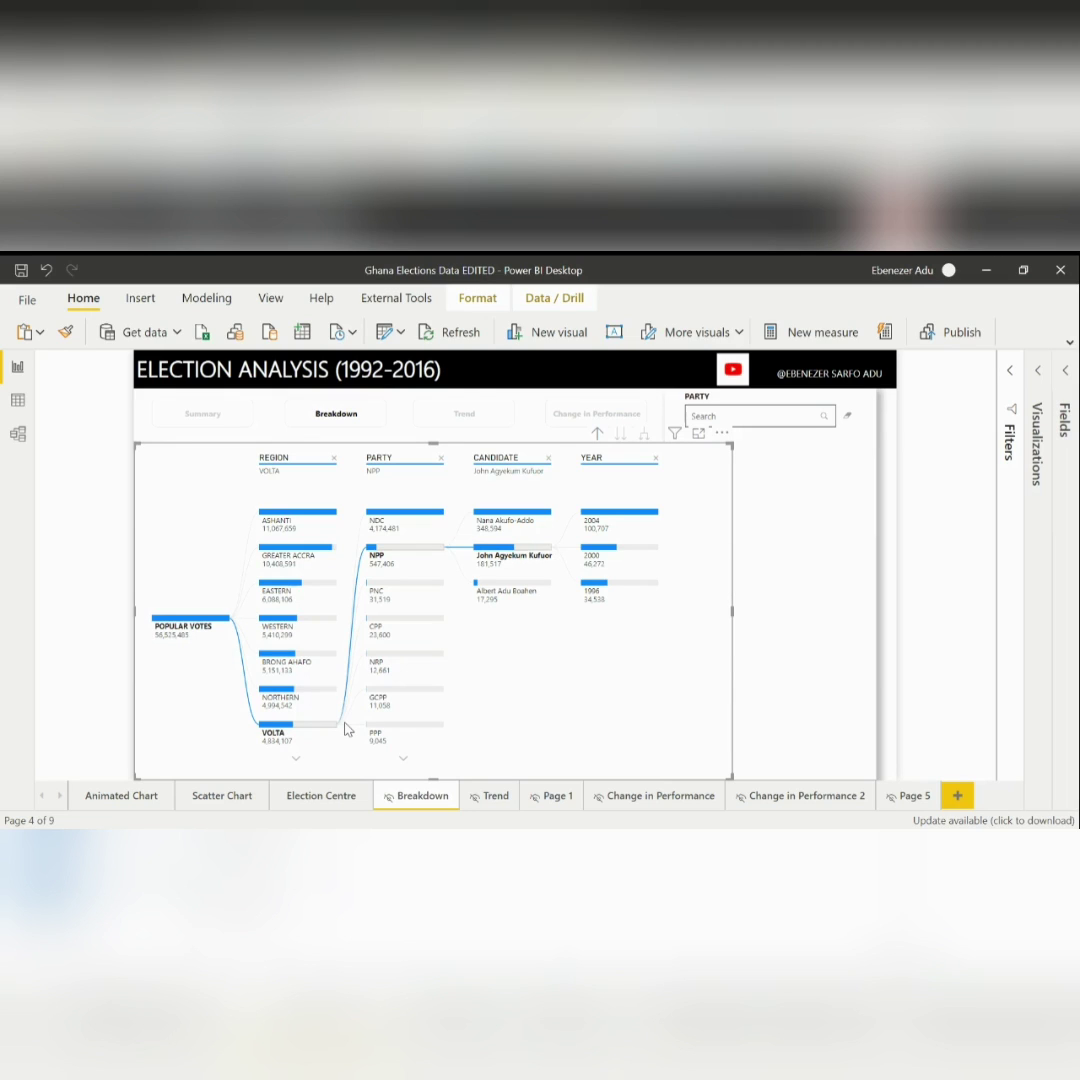
Go back to the Election Centre summary page of the report.
ctrl+click(463, 431)
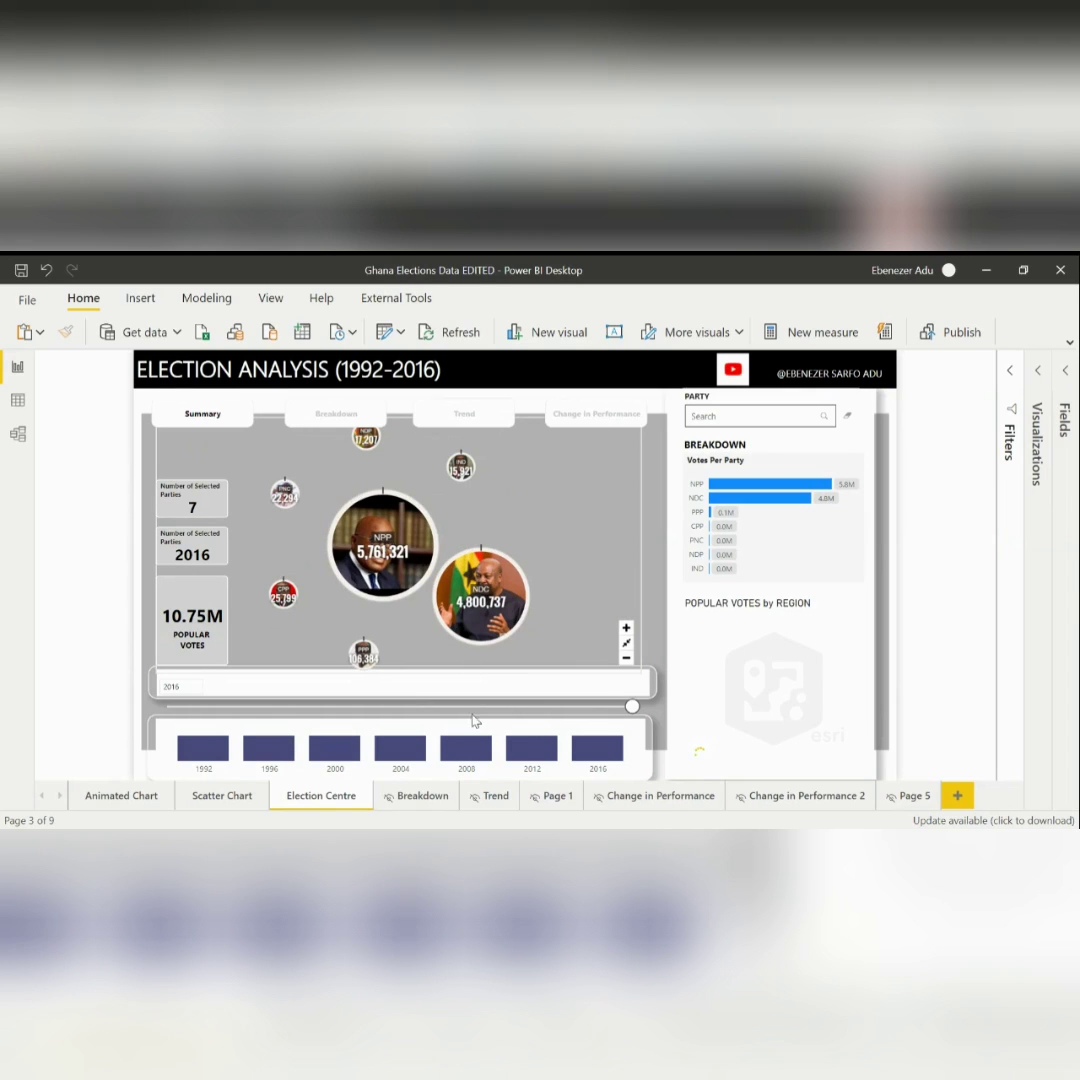
Open the Trend page and examine the chart of popular votes by year and region in focus view before returning to the report.
click(481, 797)
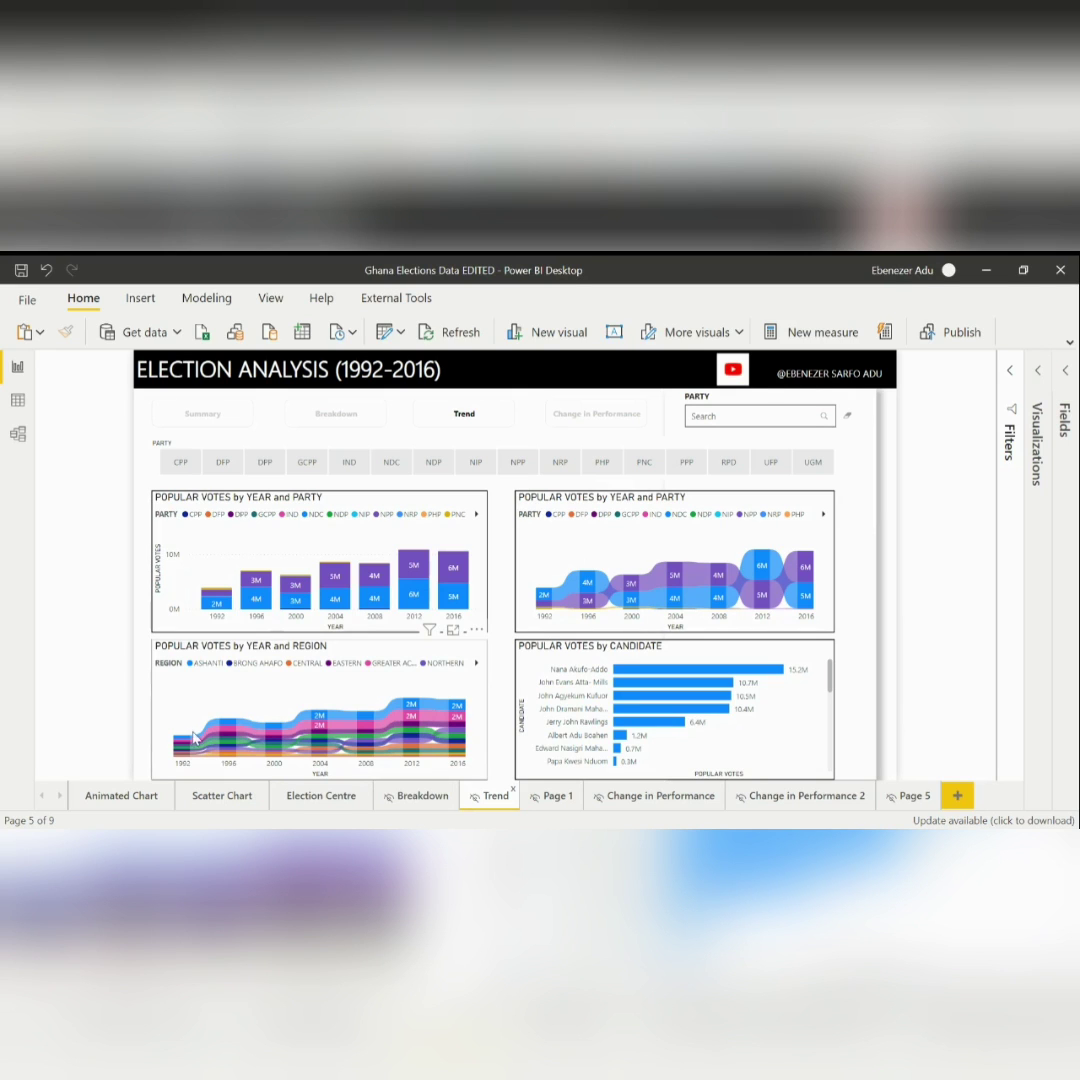
click(453, 631)
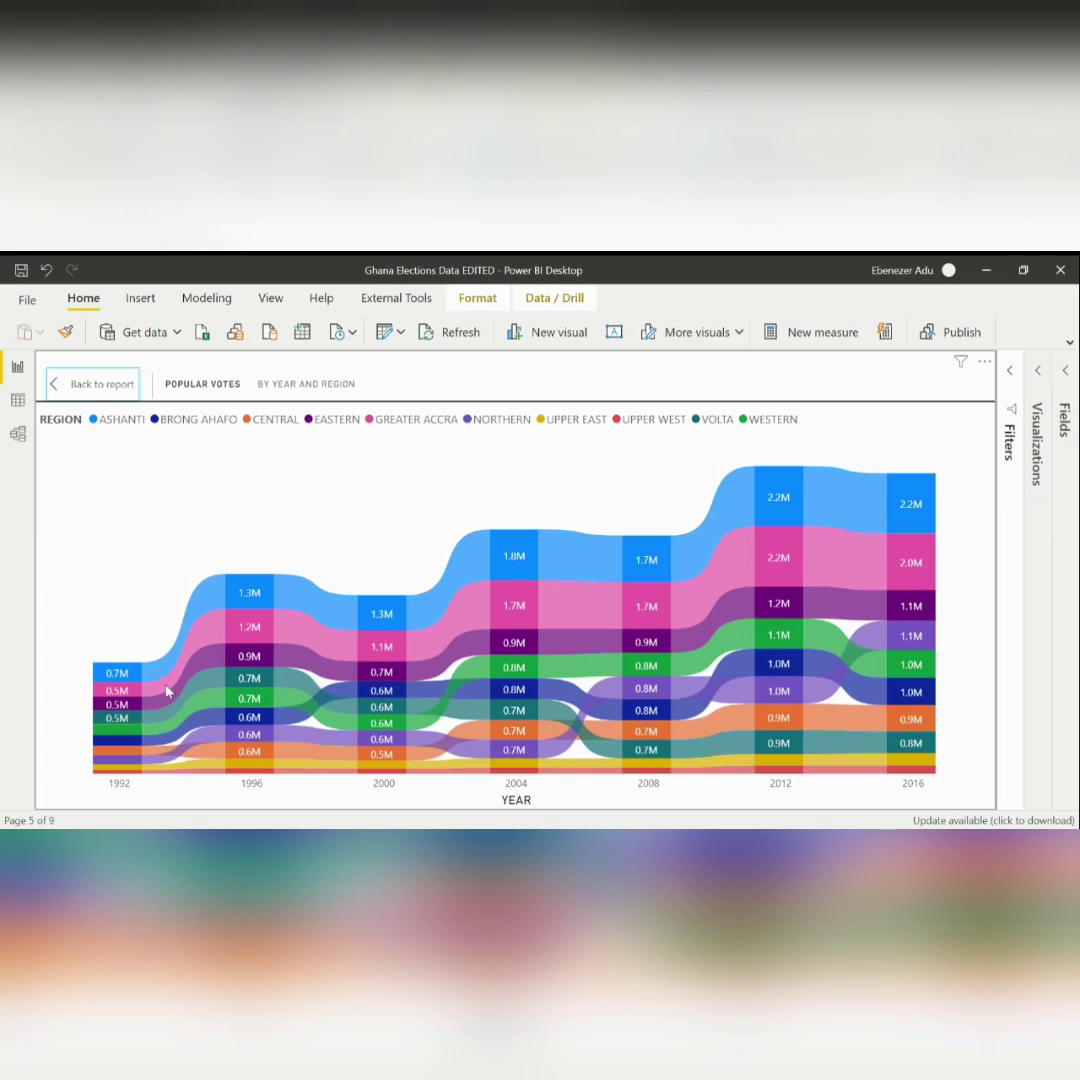
mouse_move(117, 723)
mouse_move(119, 733)
click(101, 398)
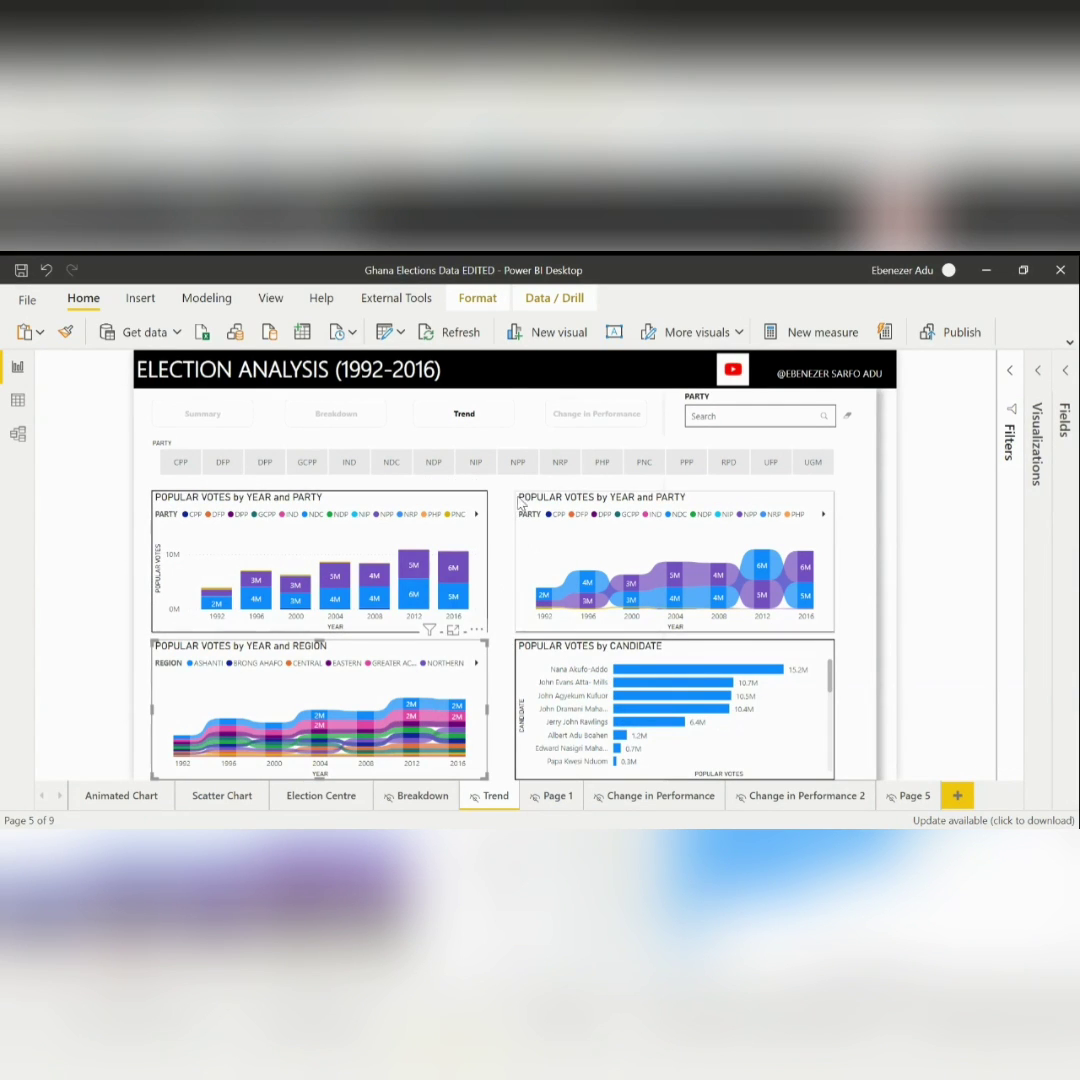
Filter the trend charts to NPP, clearing the filter again to compare the yearly votes of all parties.
click(518, 462)
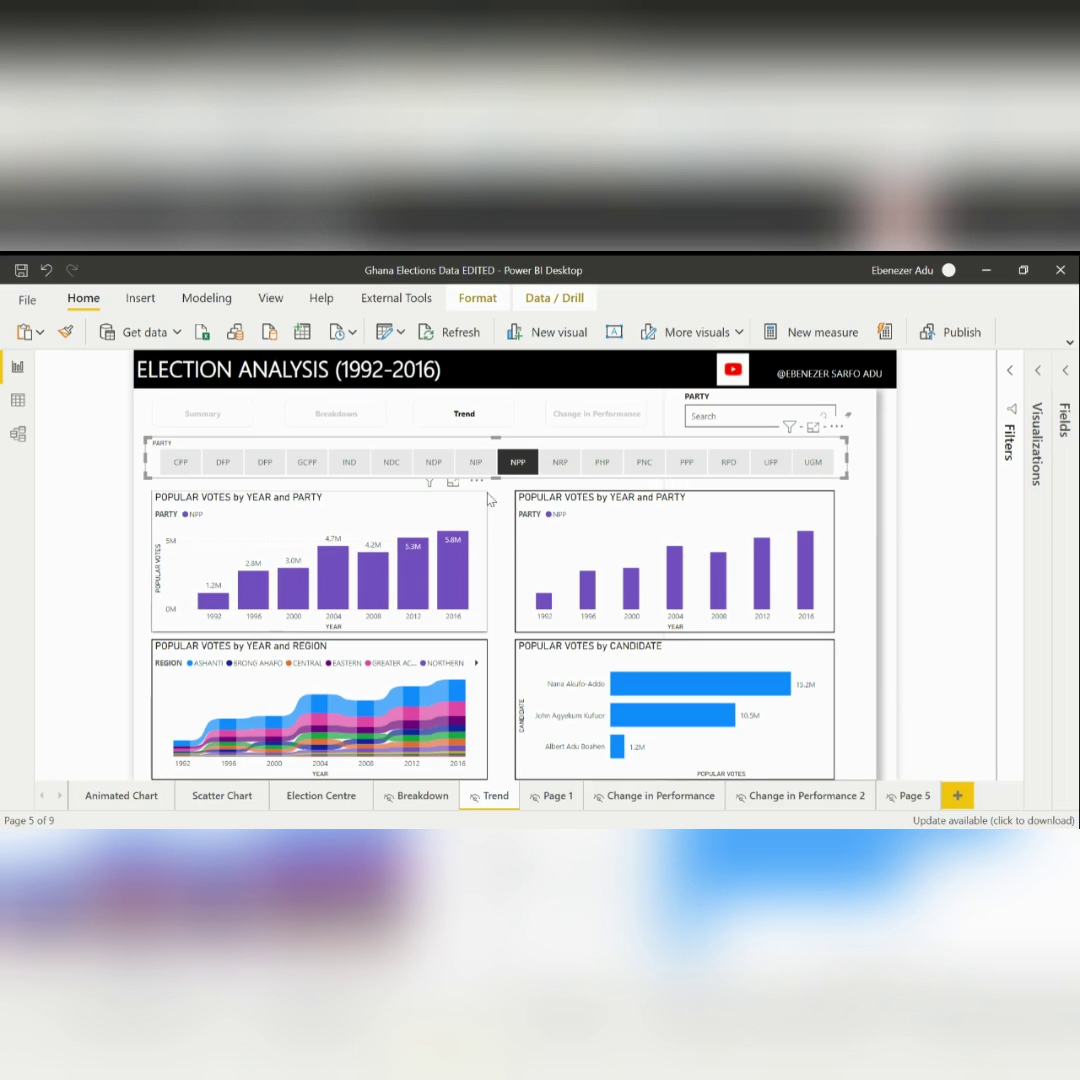
click(525, 476)
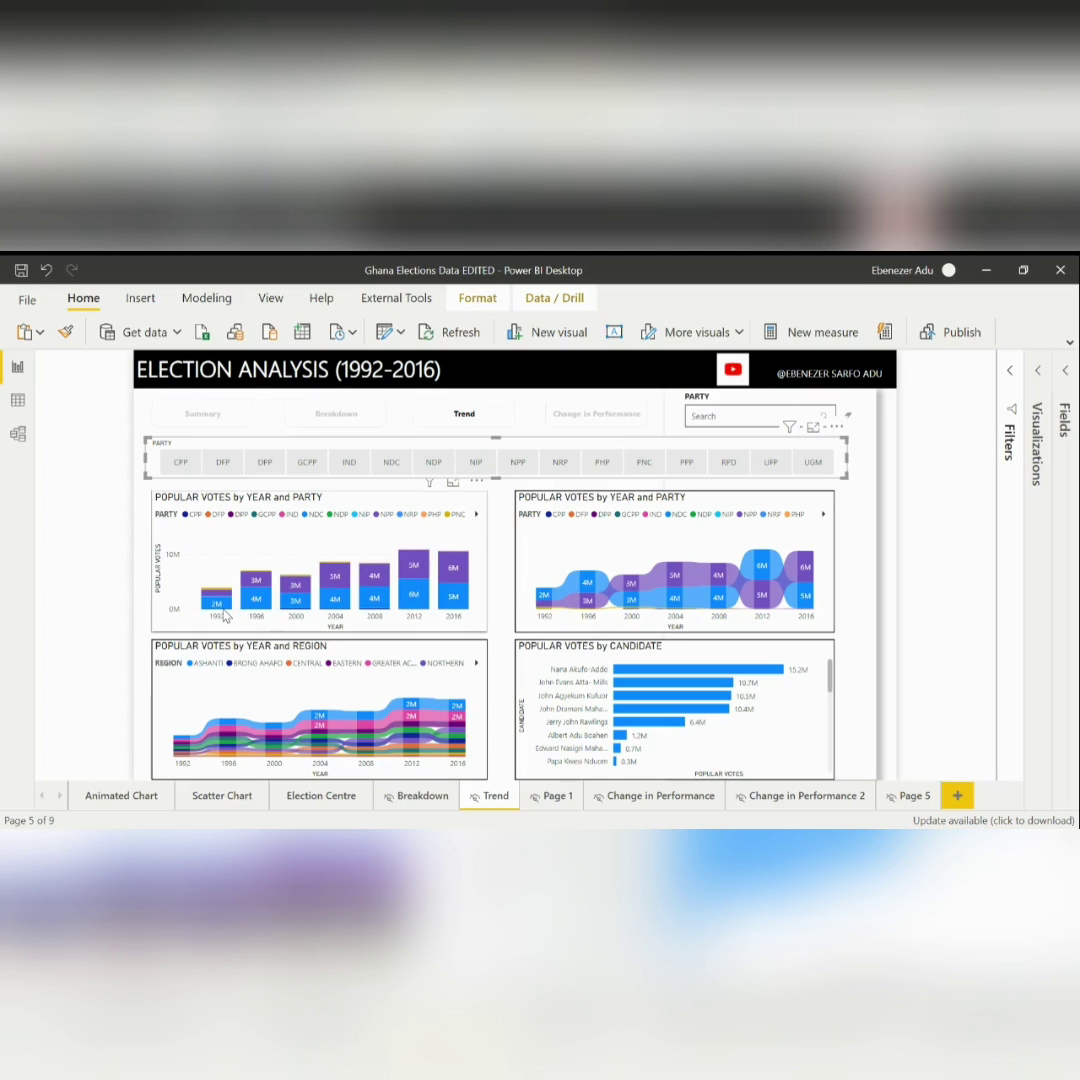
mouse_move(241, 605)
mouse_move(455, 600)
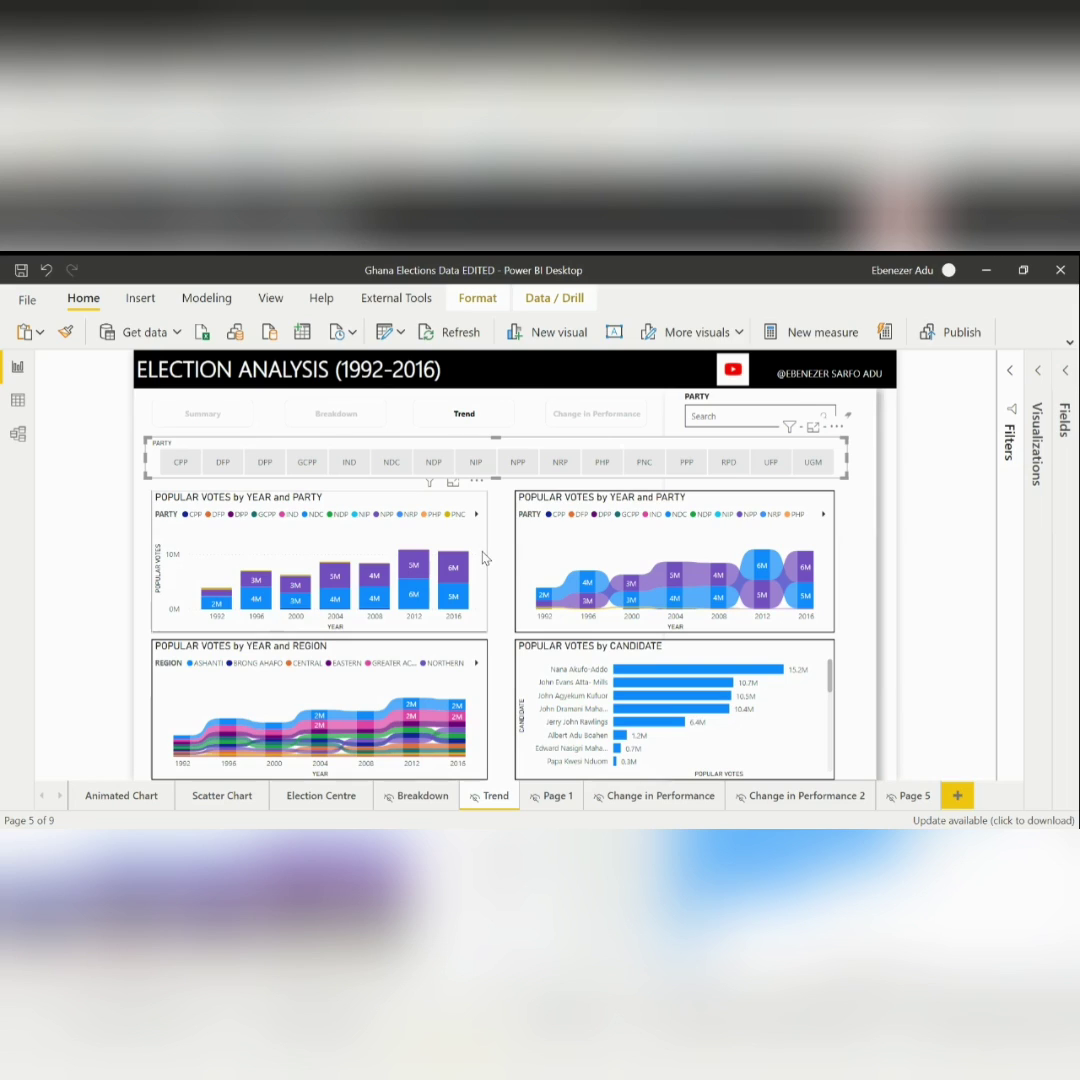
Filter the trend charts to NDC and examine its votes per election year and the 2012–2016 change in Greater Accra.
click(391, 470)
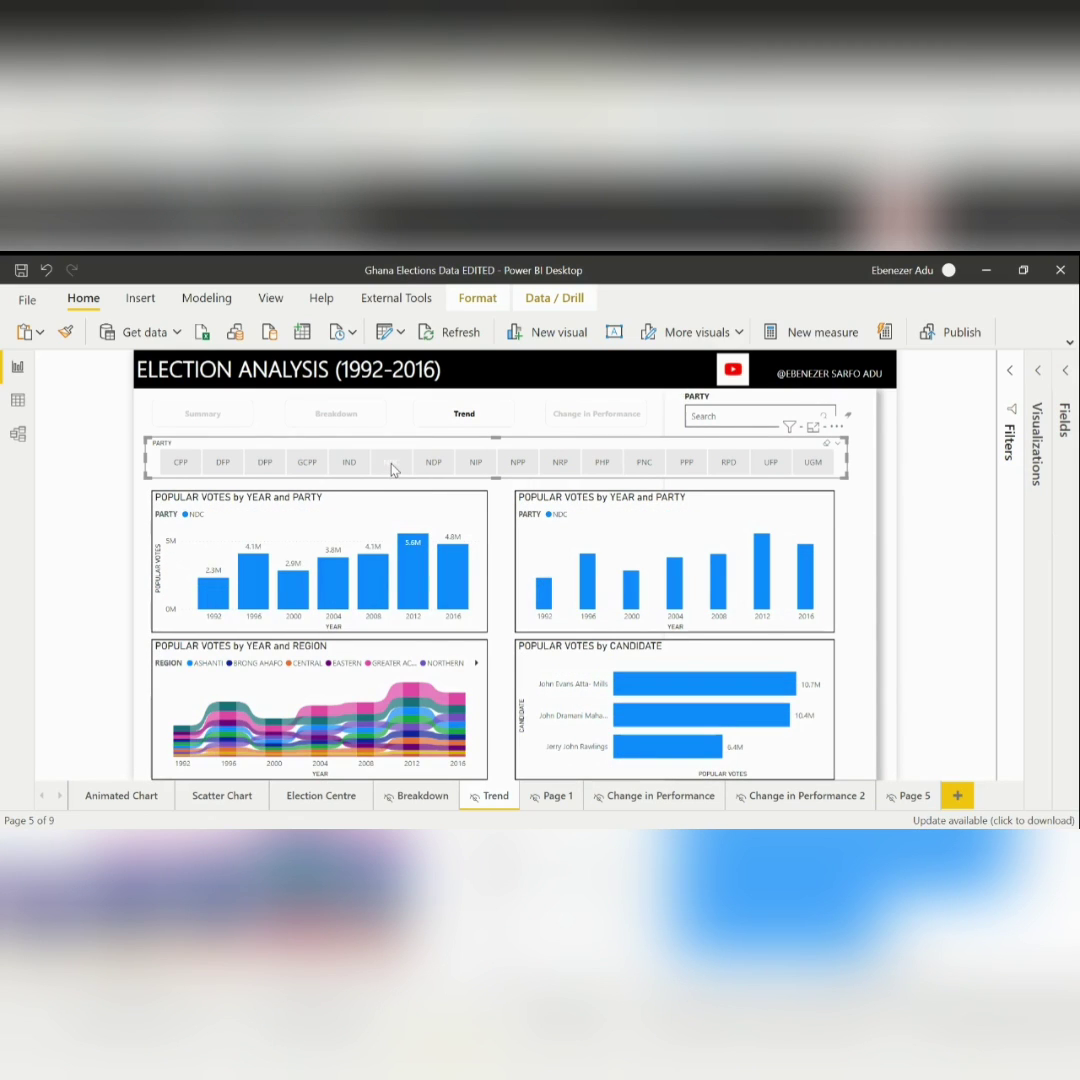
mouse_move(215, 592)
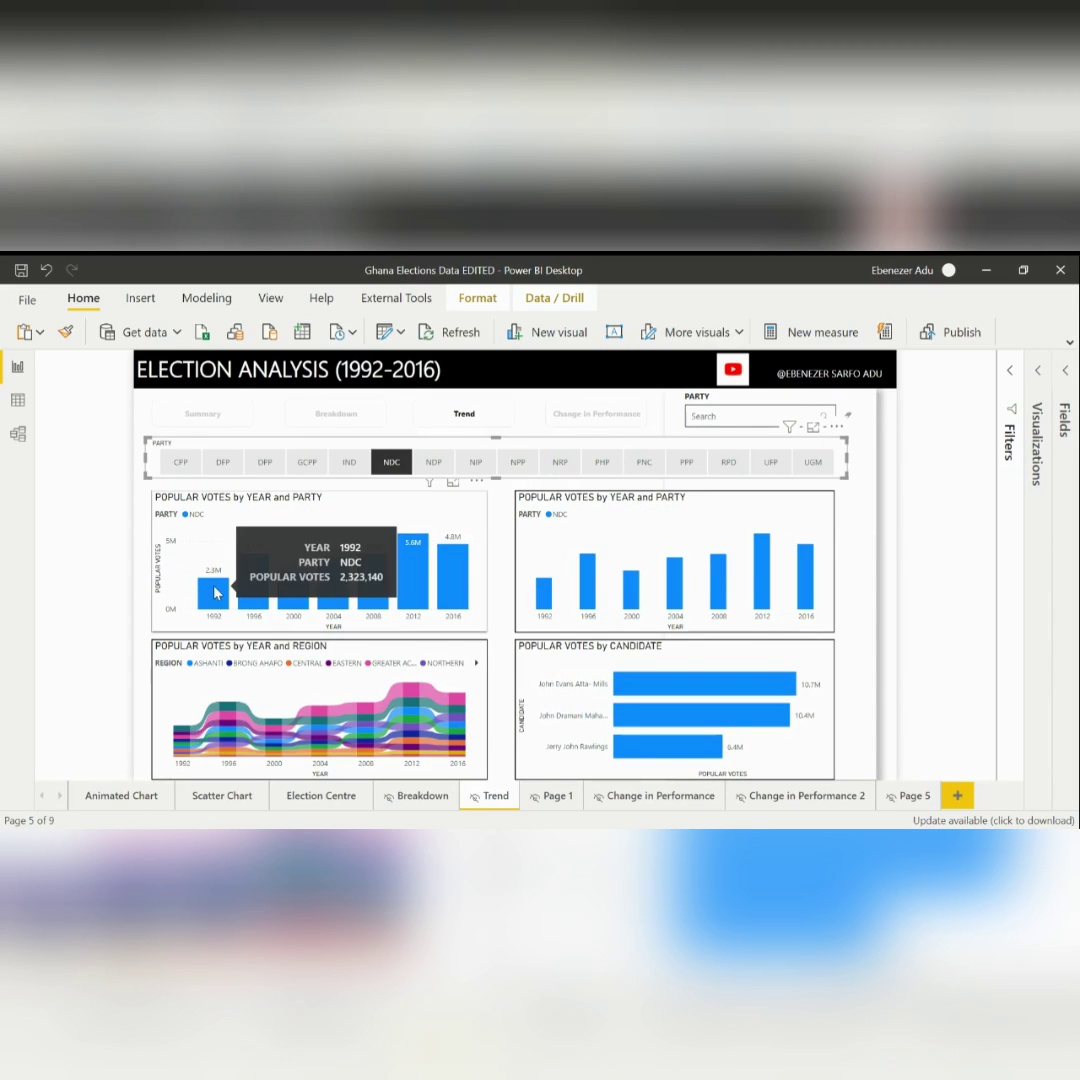
mouse_move(296, 597)
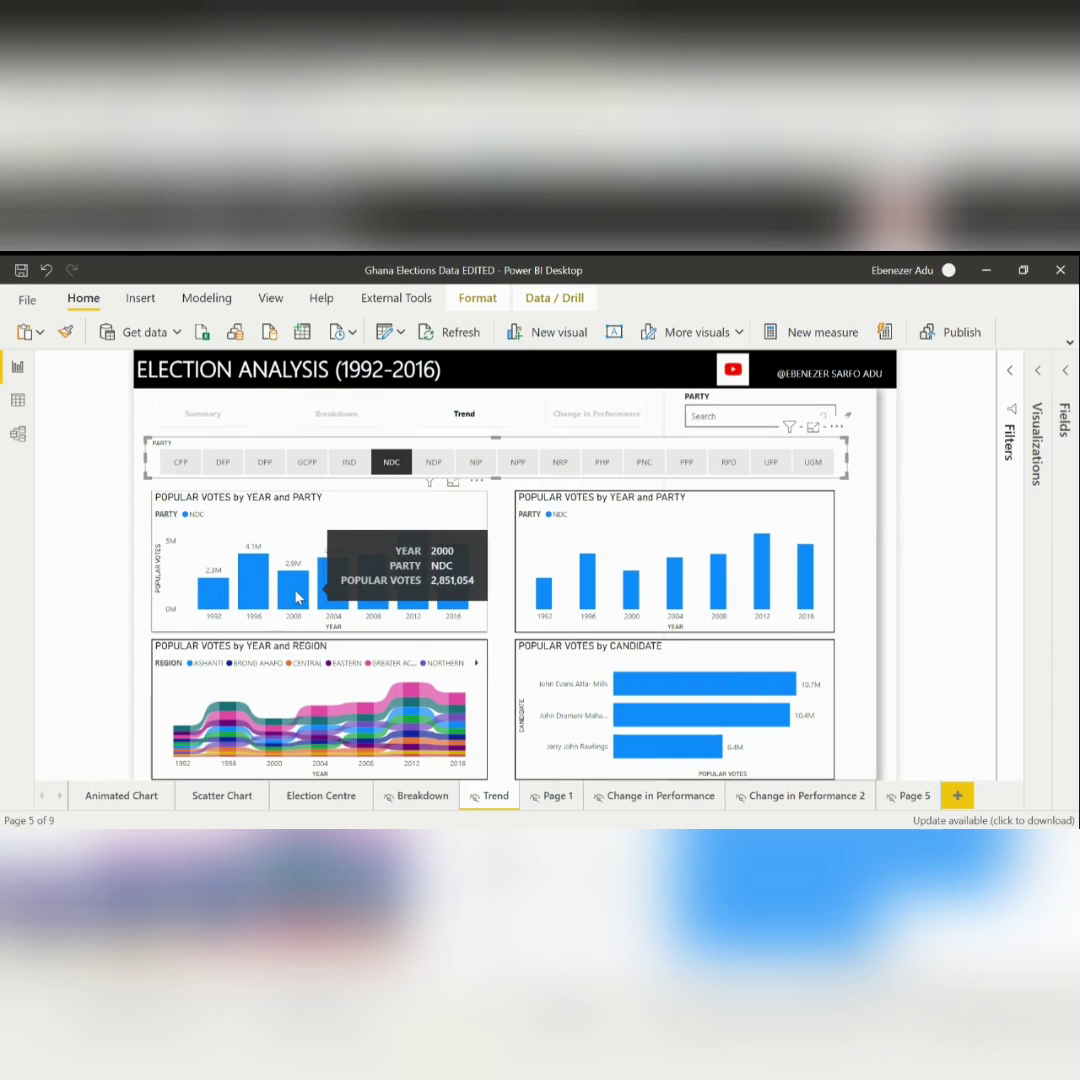
mouse_move(352, 596)
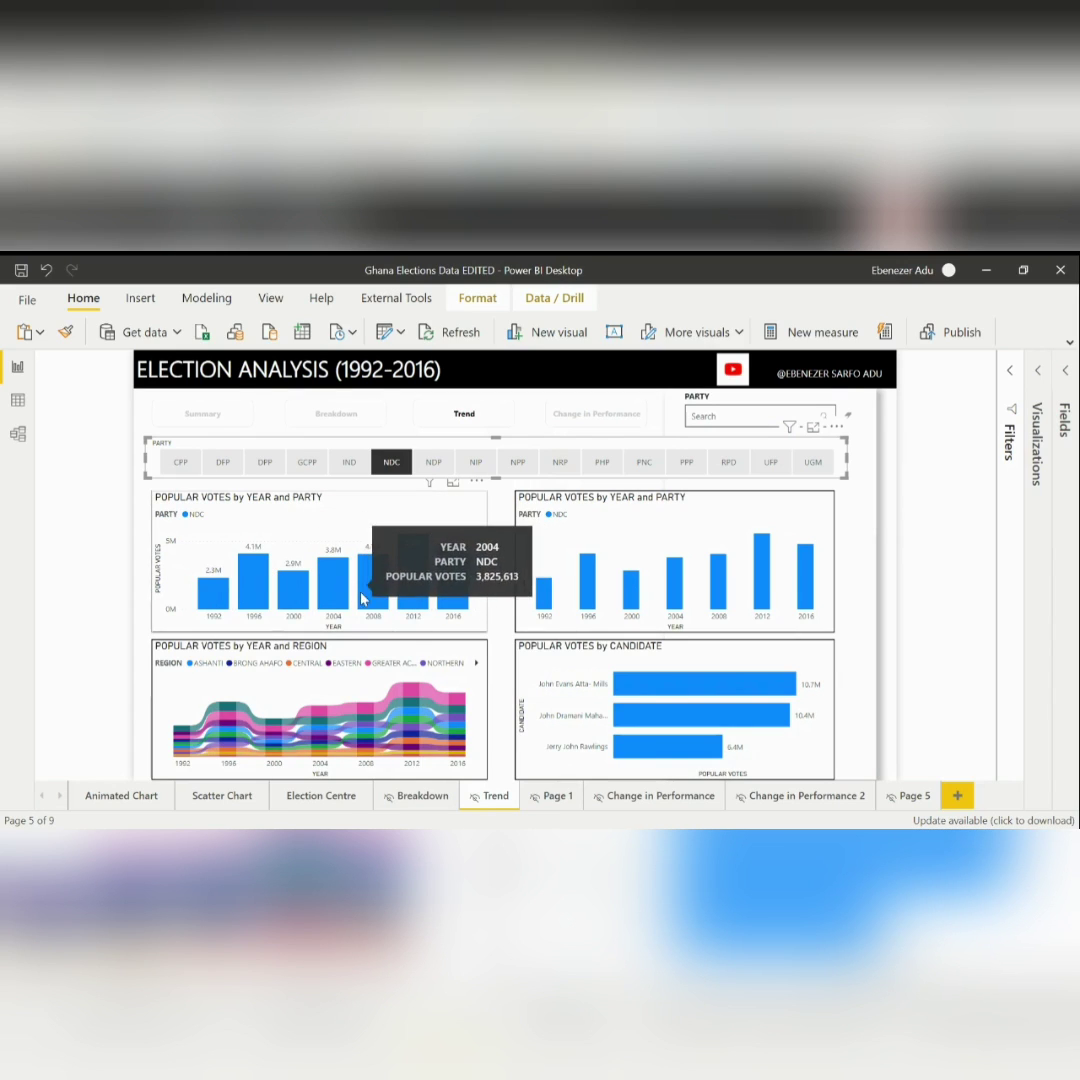
mouse_move(374, 571)
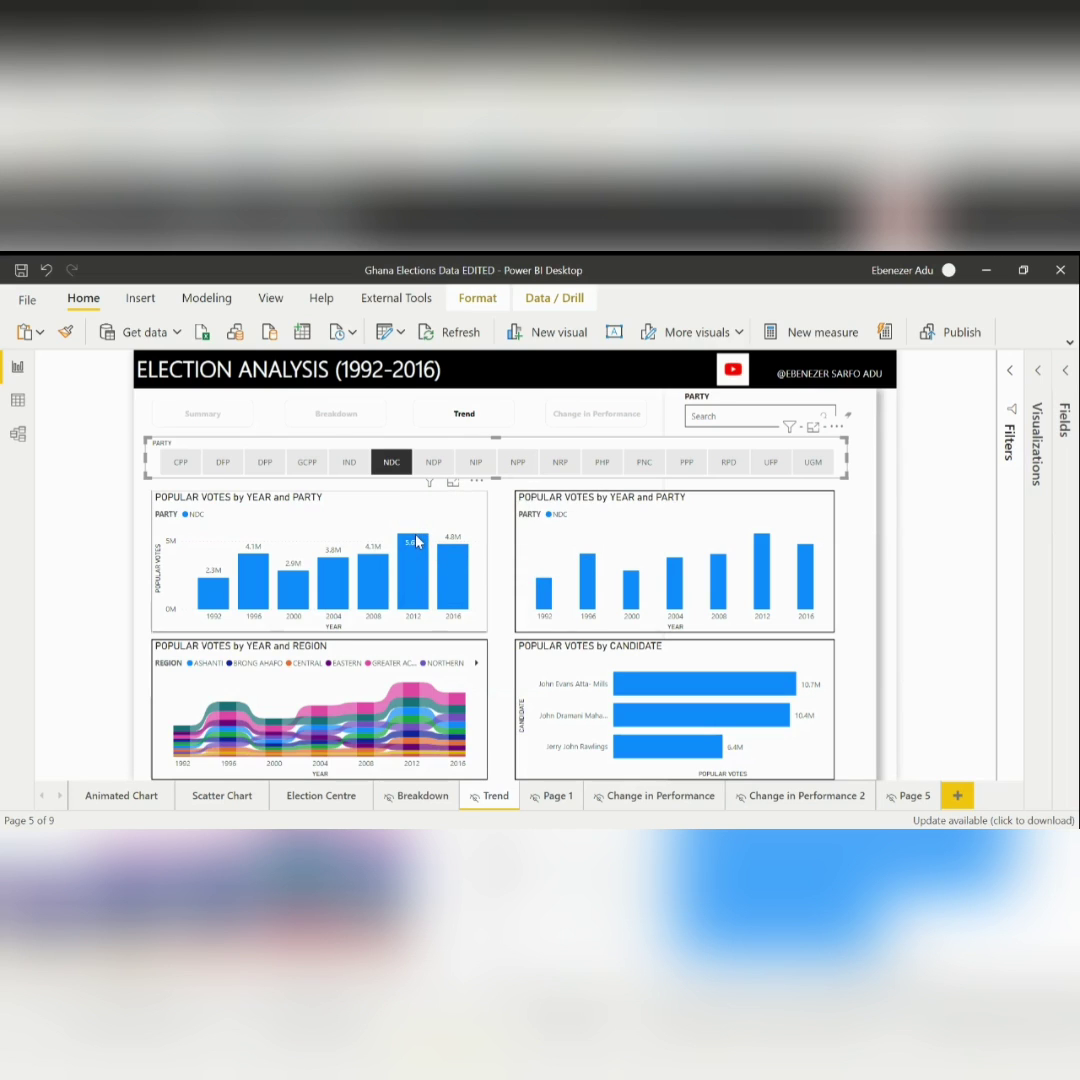
mouse_move(452, 556)
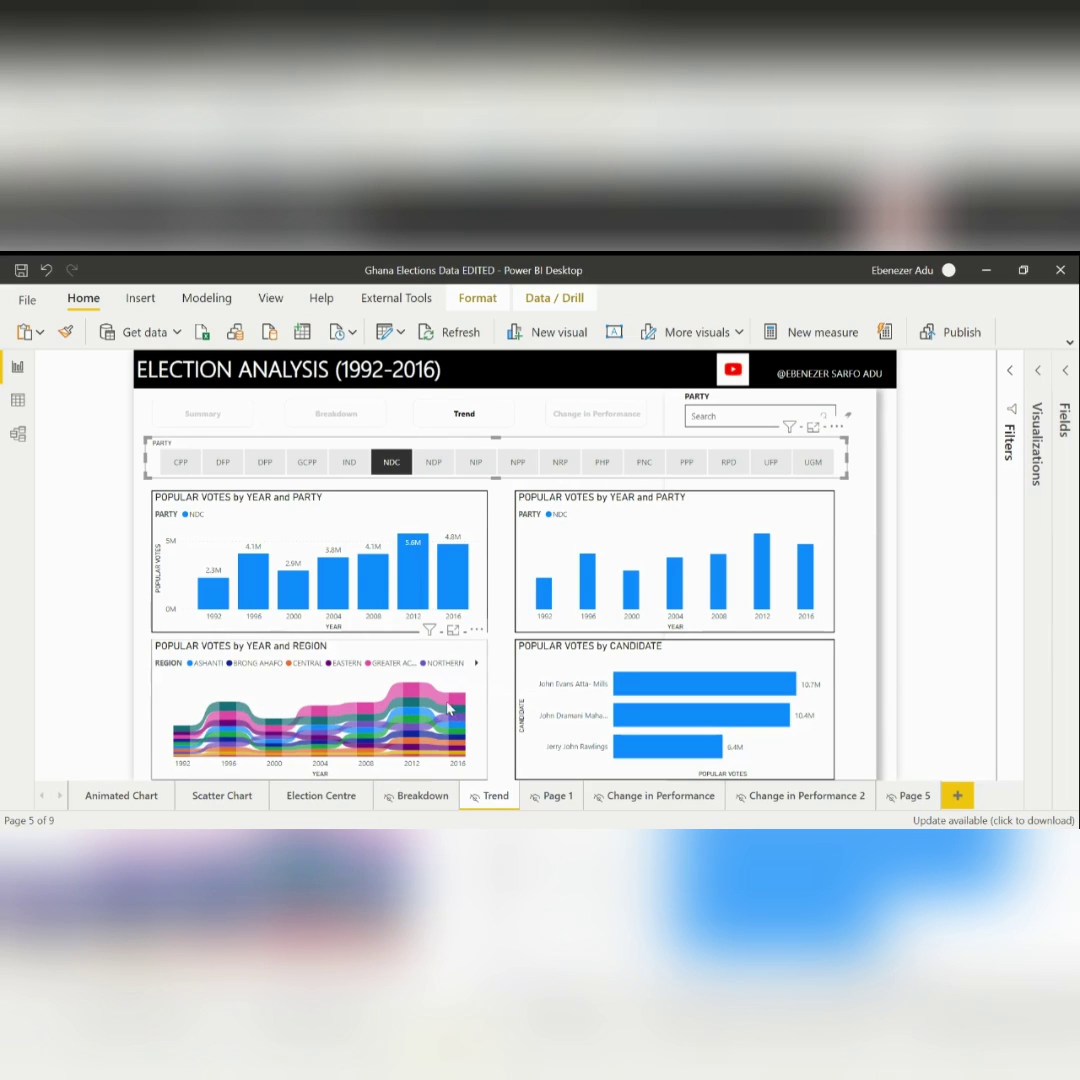
mouse_move(463, 705)
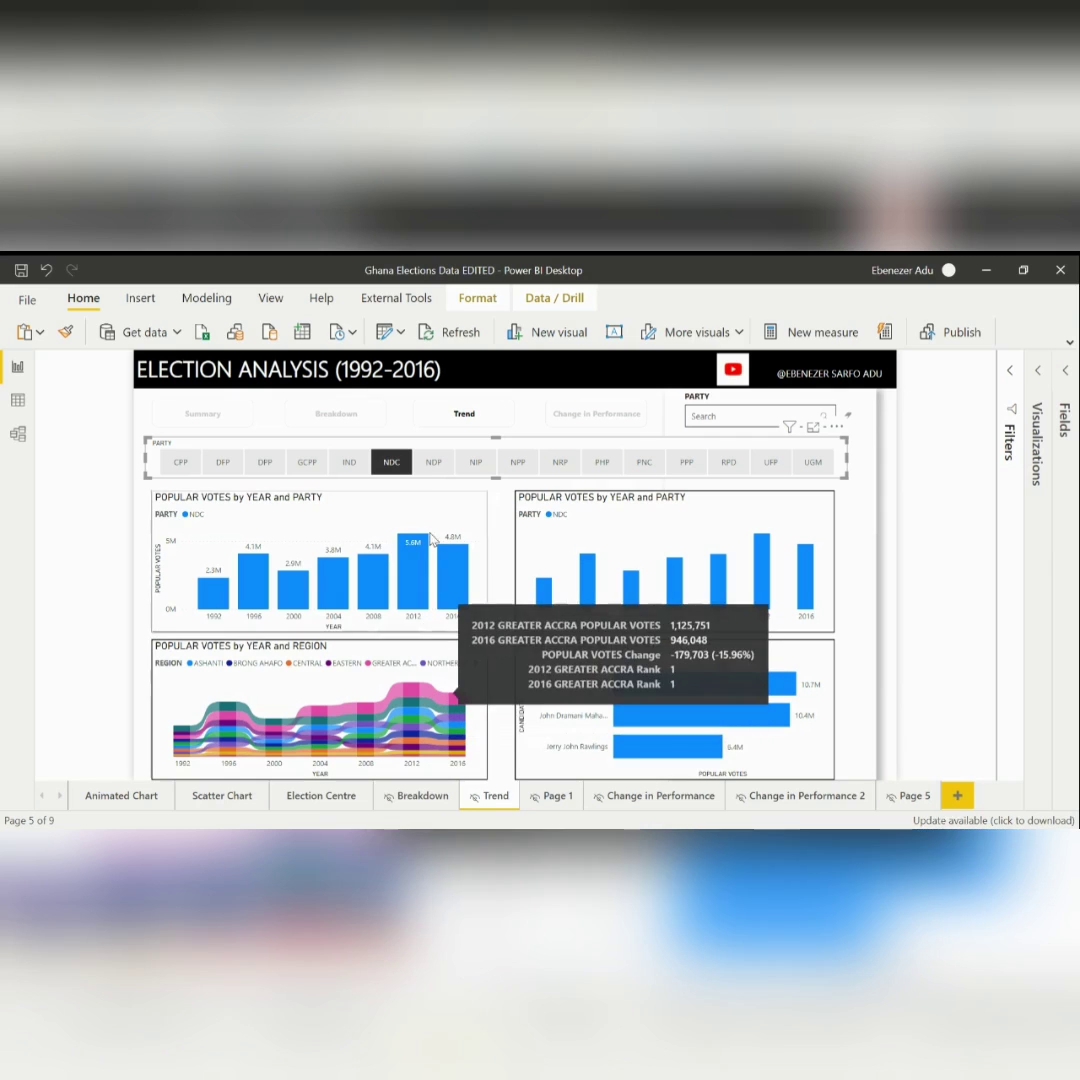
Switch the party filter from NDC to NPP and examine its votes per election year and by region.
click(518, 466)
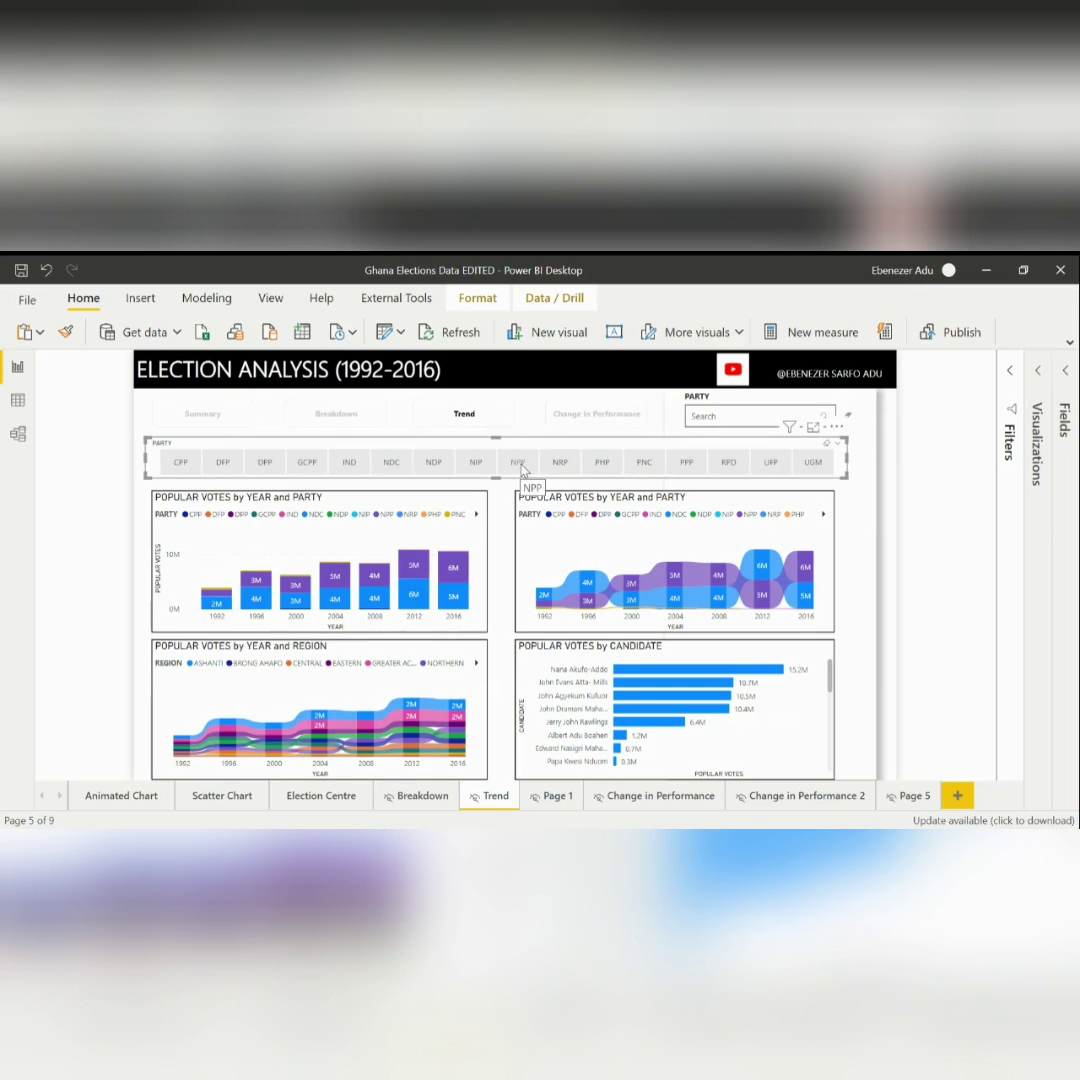
click(518, 464)
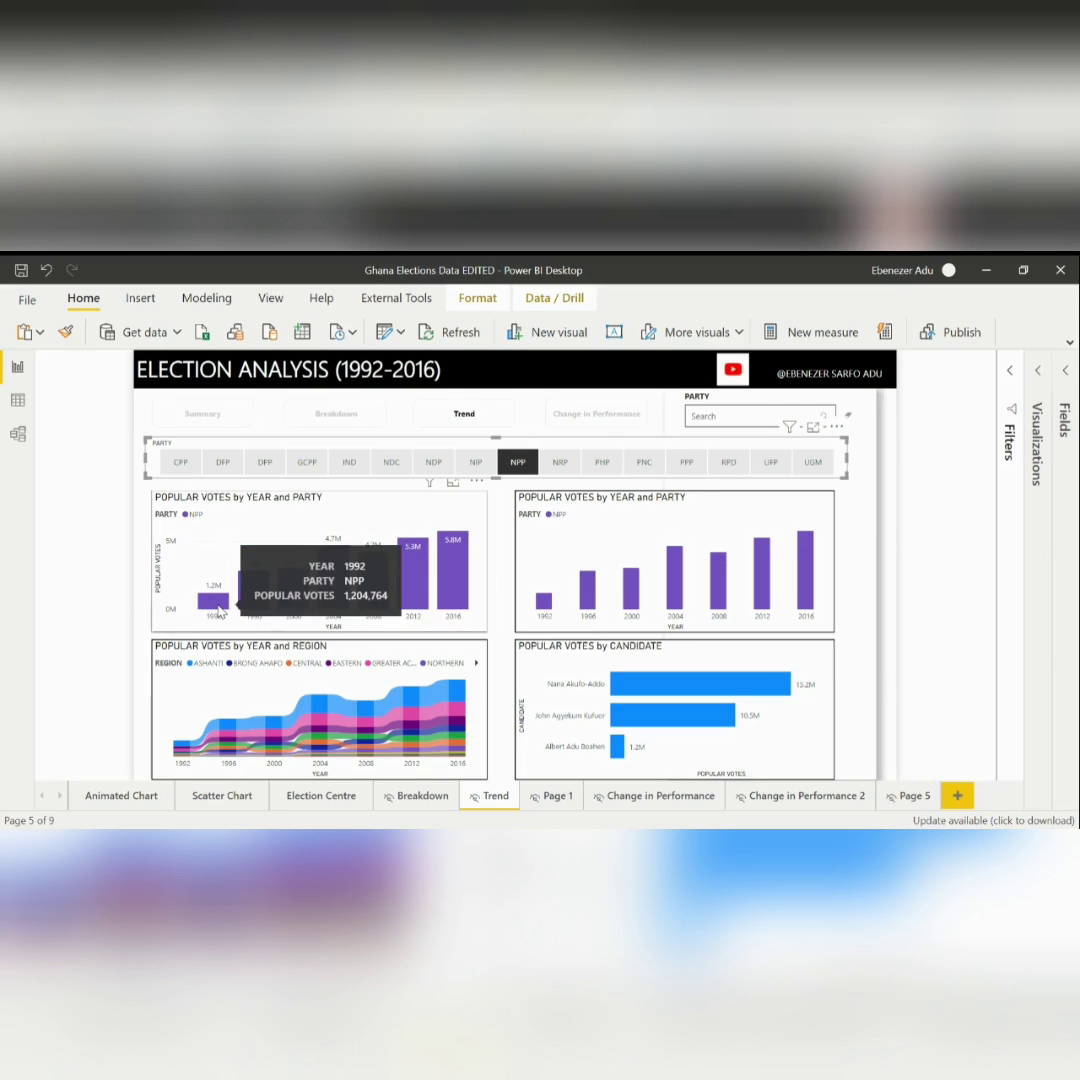
mouse_move(252, 589)
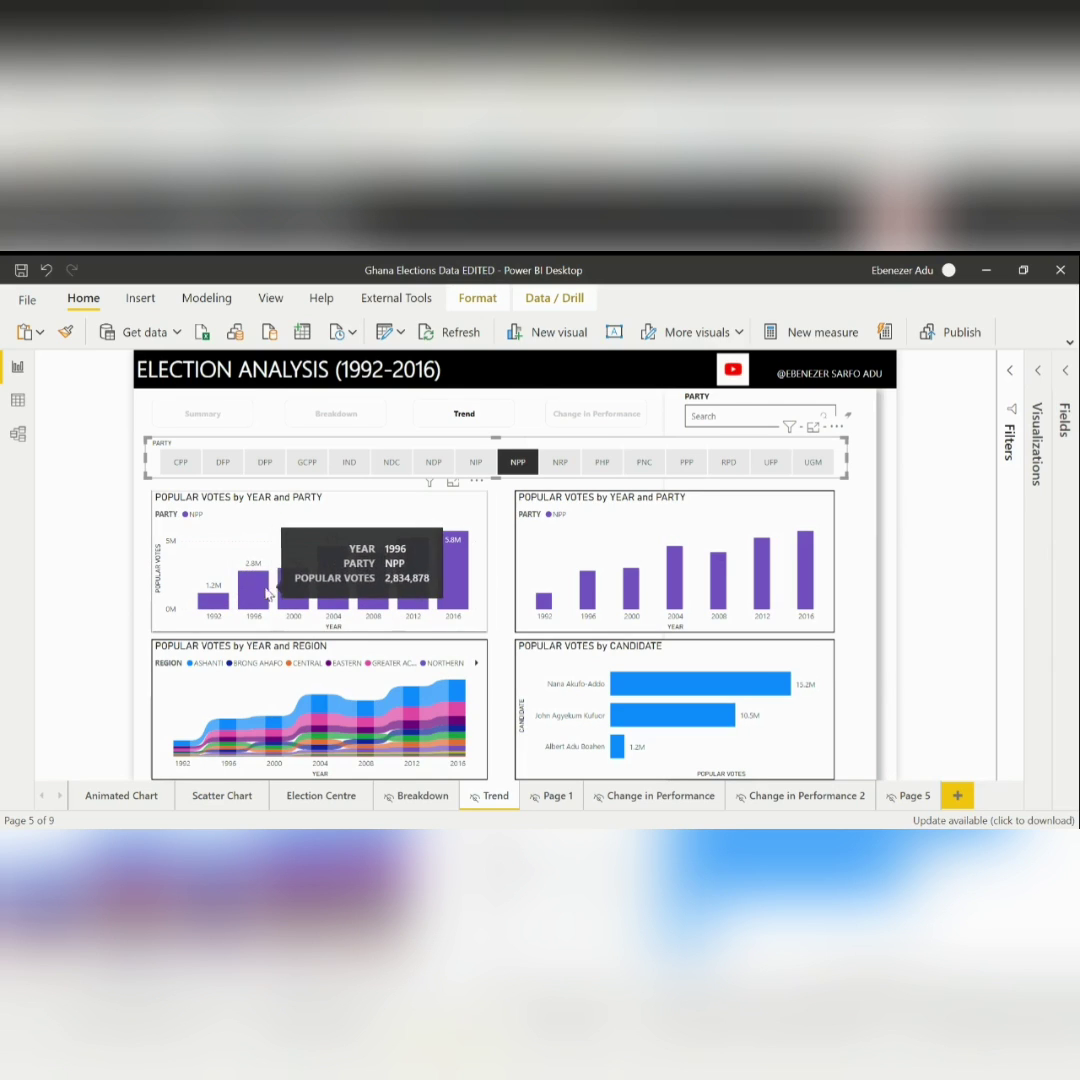
mouse_move(295, 584)
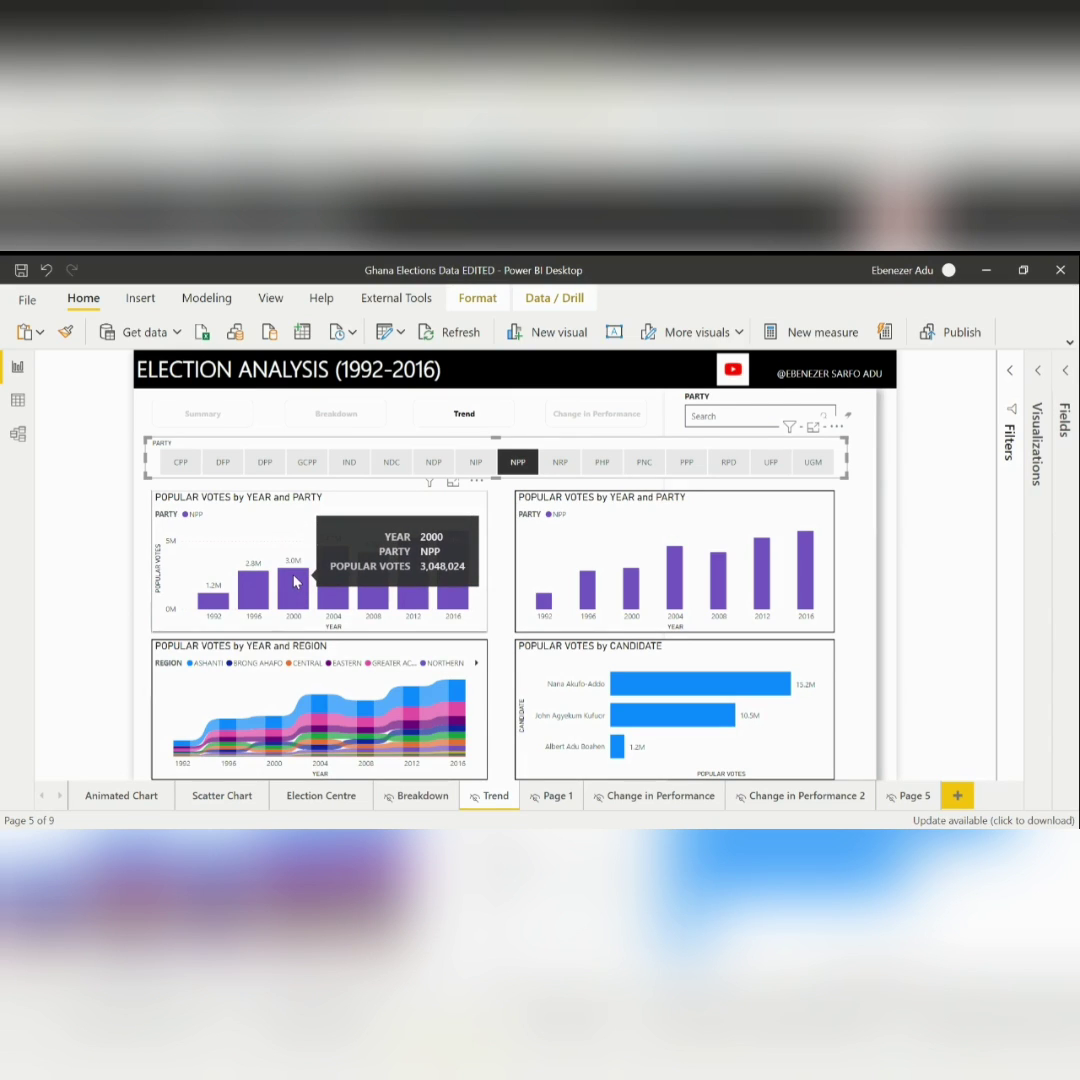
mouse_move(334, 578)
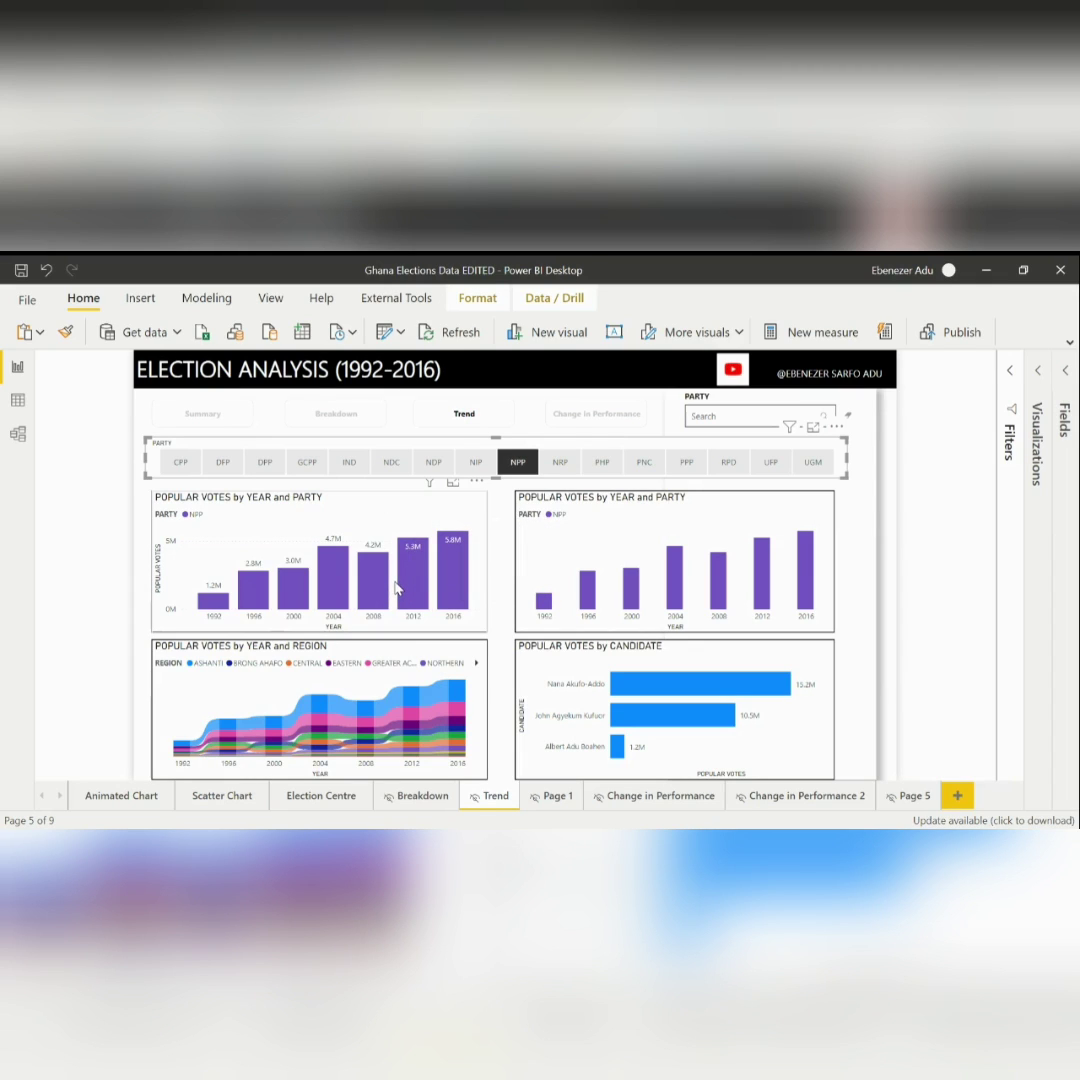
mouse_move(381, 586)
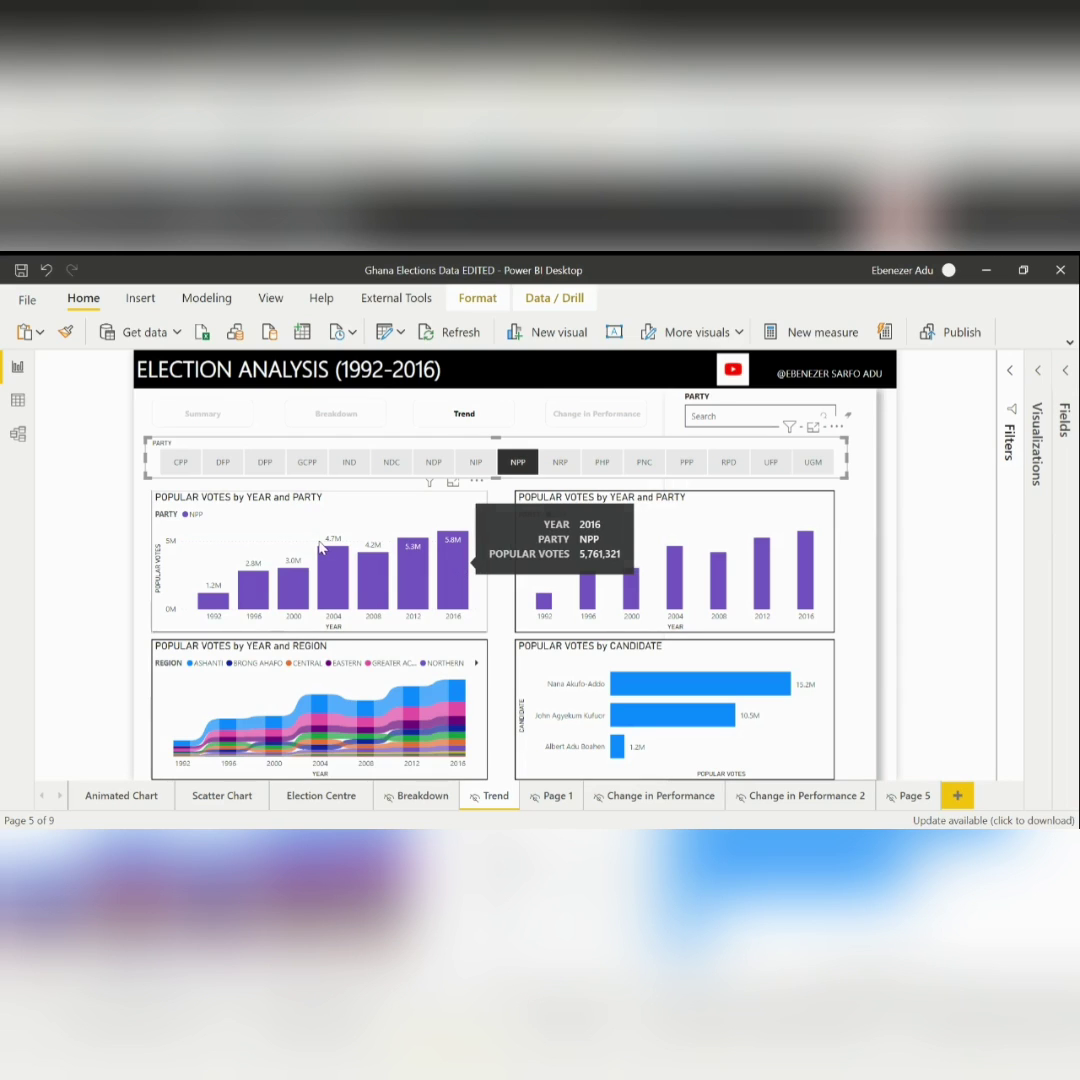
mouse_move(450, 582)
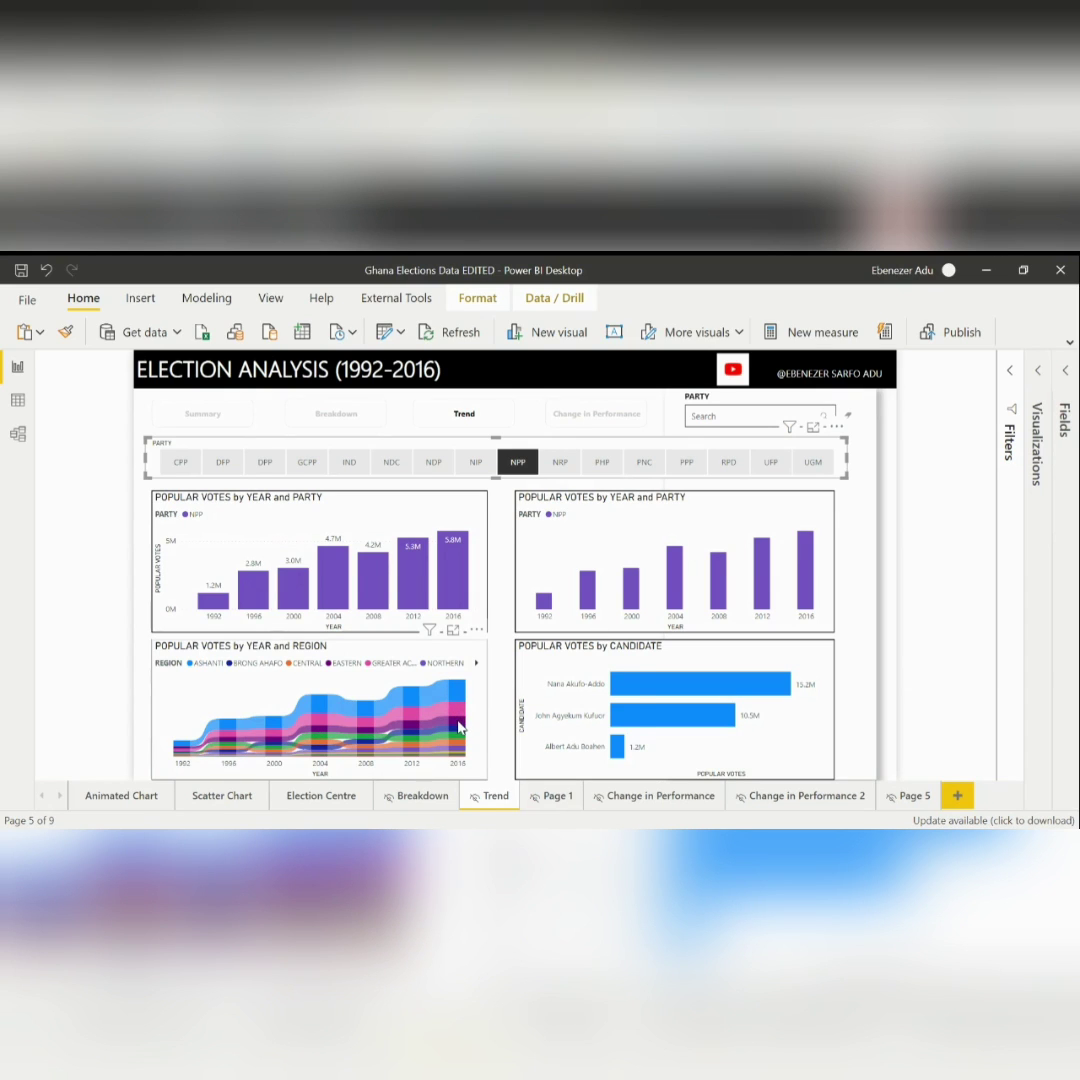
mouse_move(460, 728)
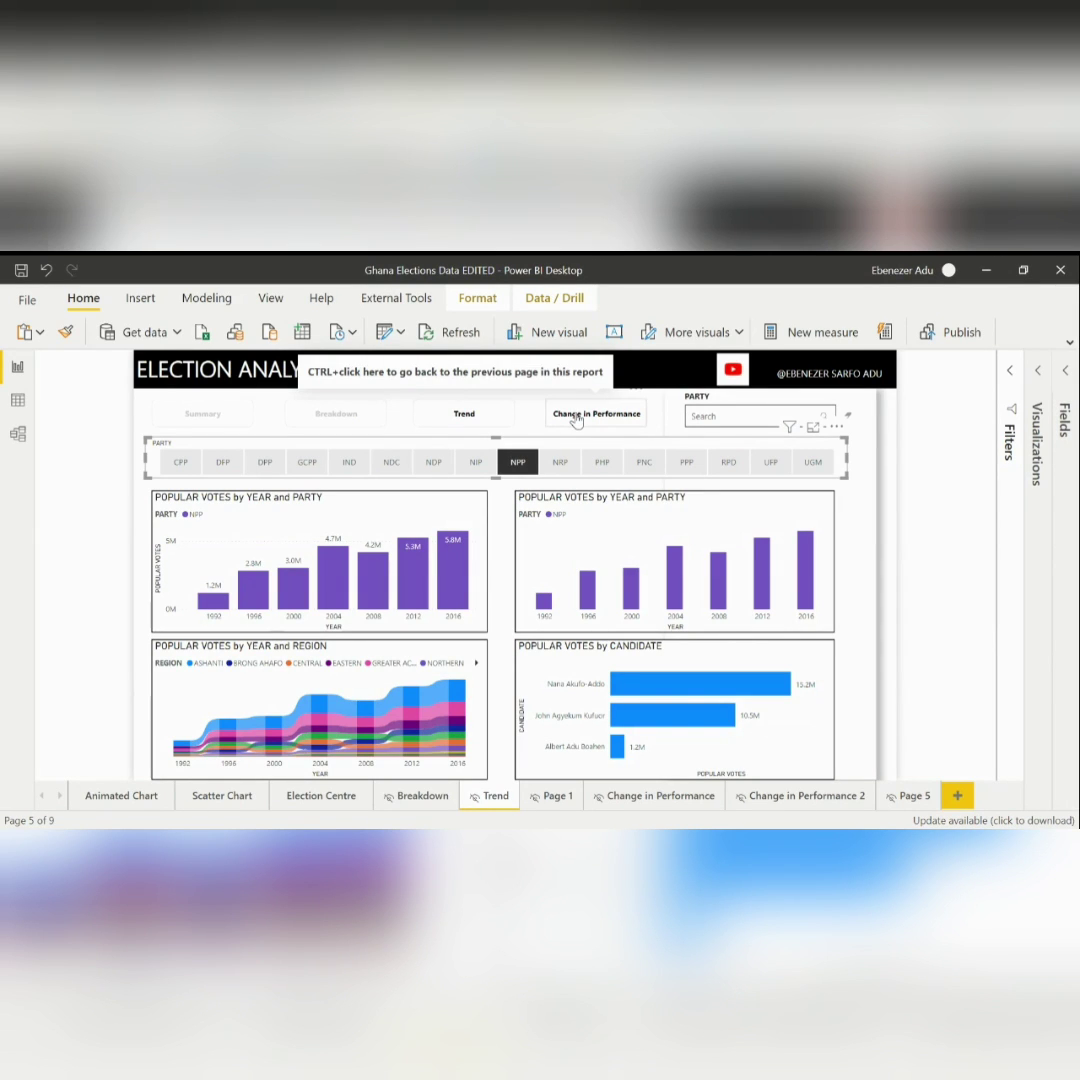
Open the Change in Performance page and view the 1992 and 1996 elections, inspecting the 1996 regional changes on the map.
ctrl+click(576, 419)
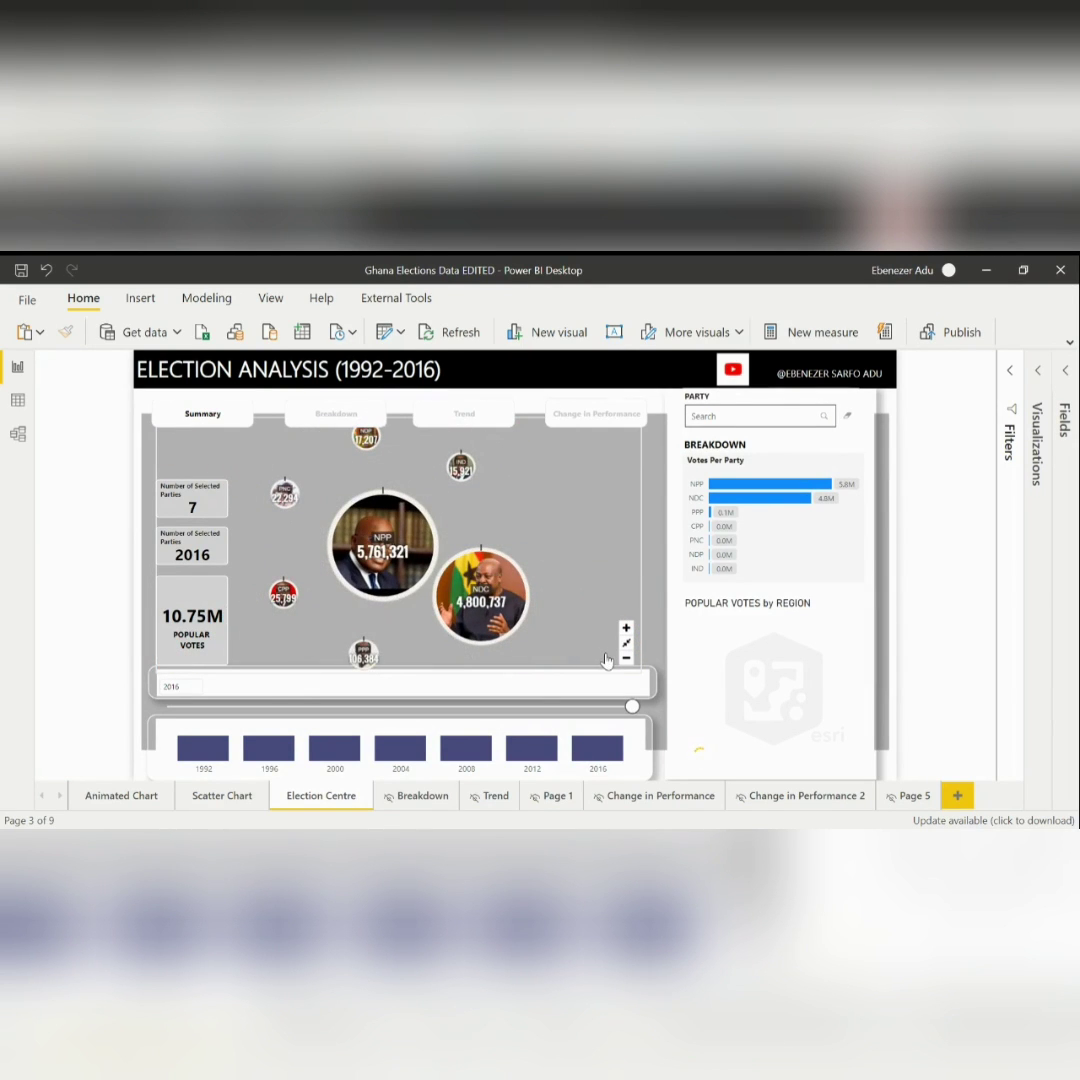
click(621, 798)
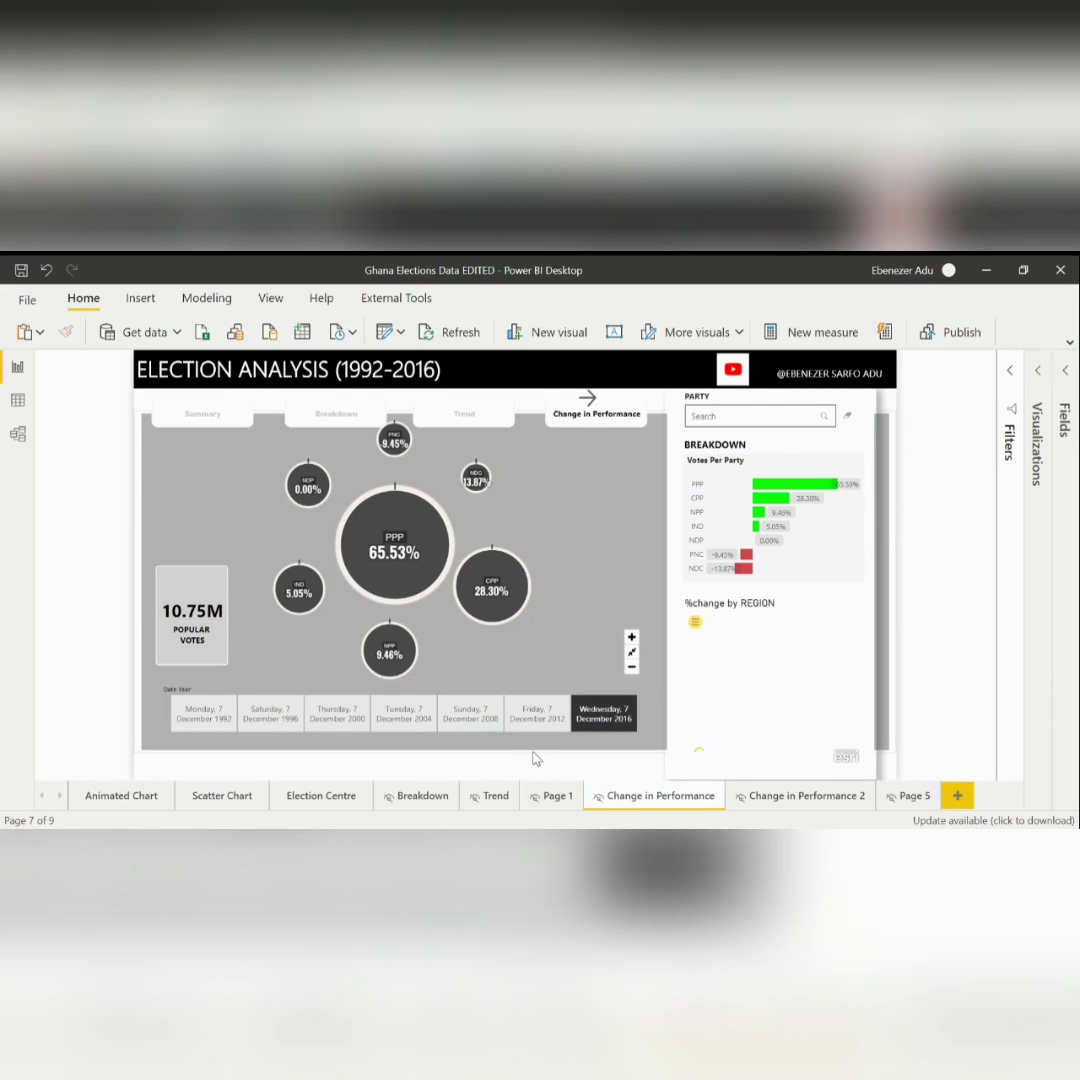
click(201, 722)
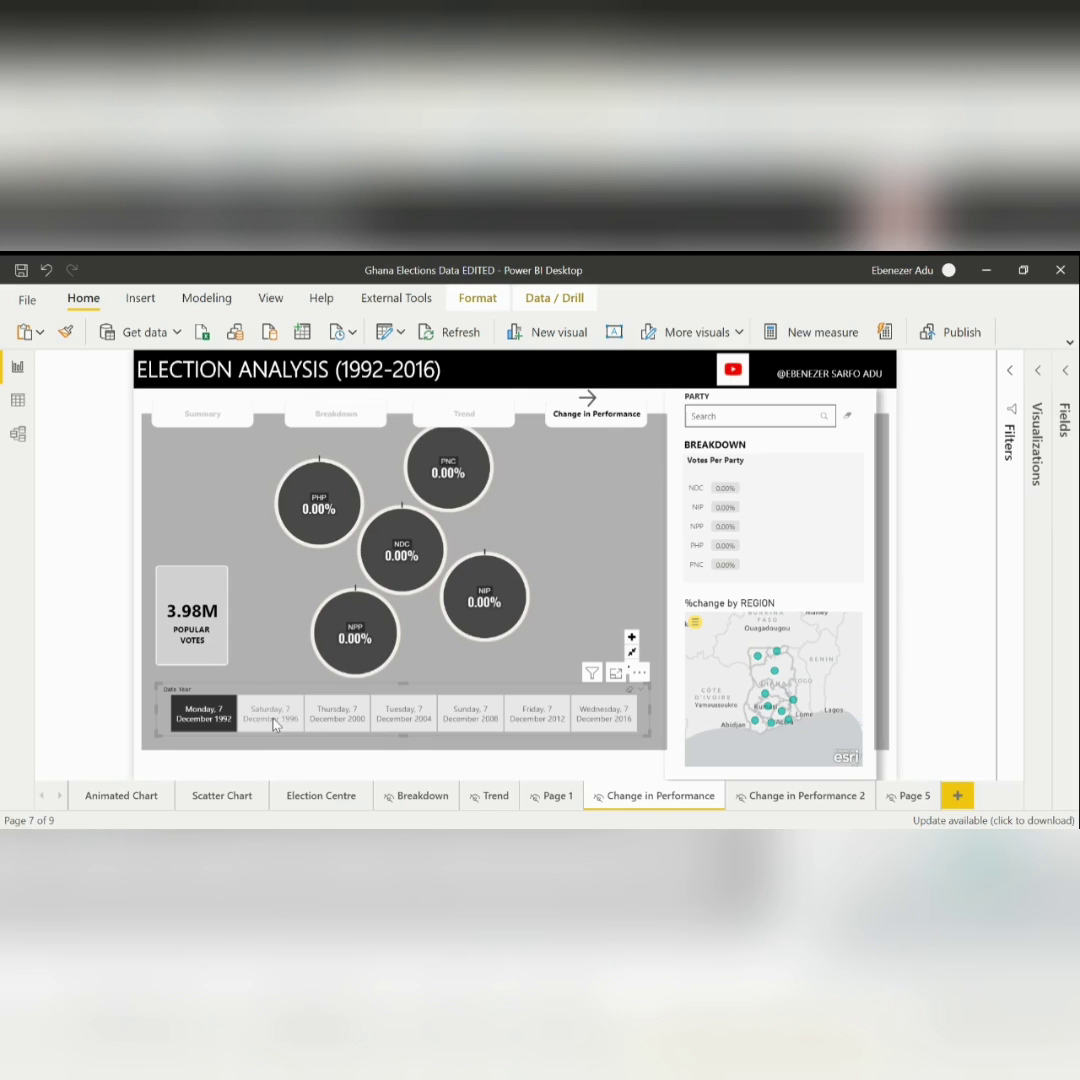
click(273, 718)
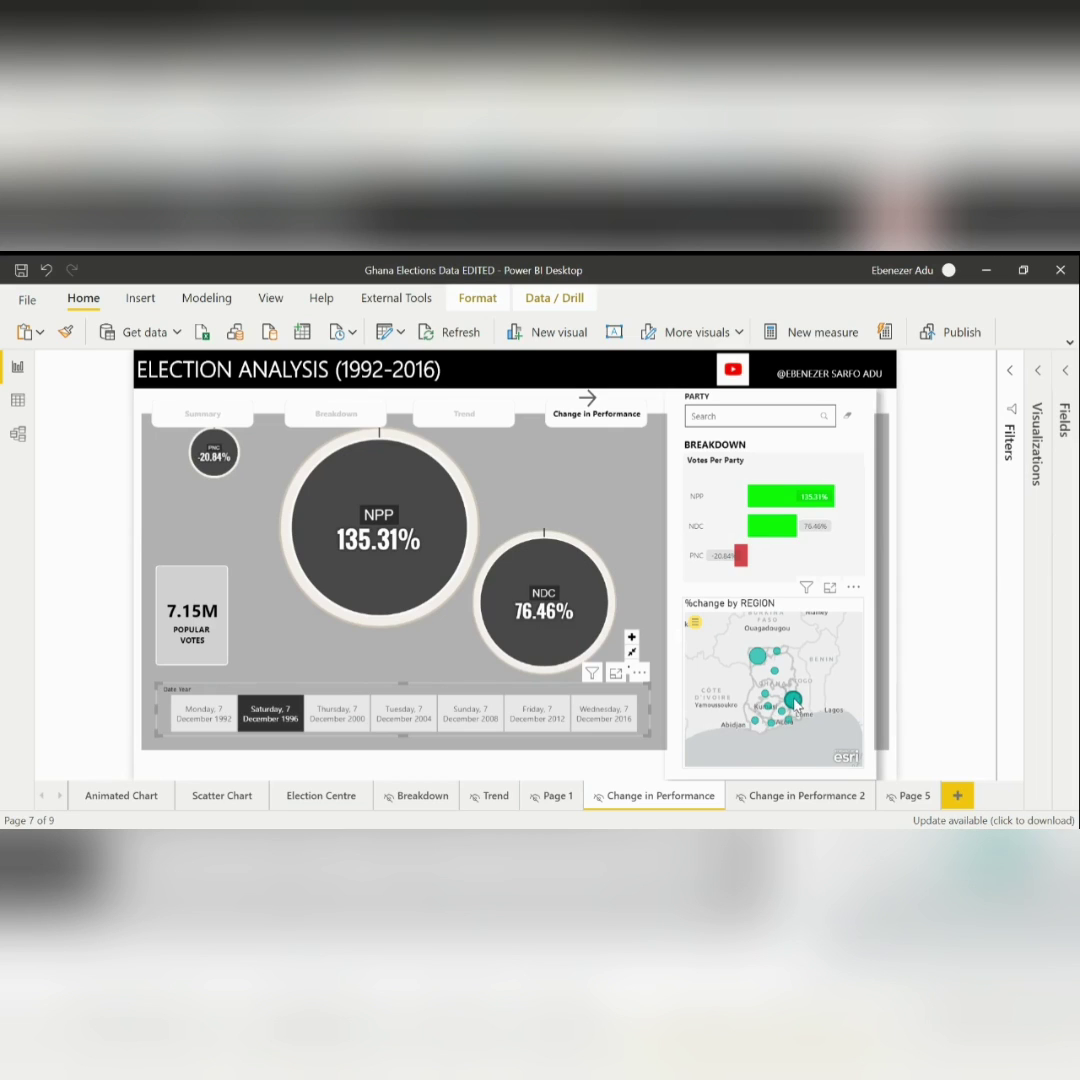
mouse_move(796, 706)
mouse_move(758, 666)
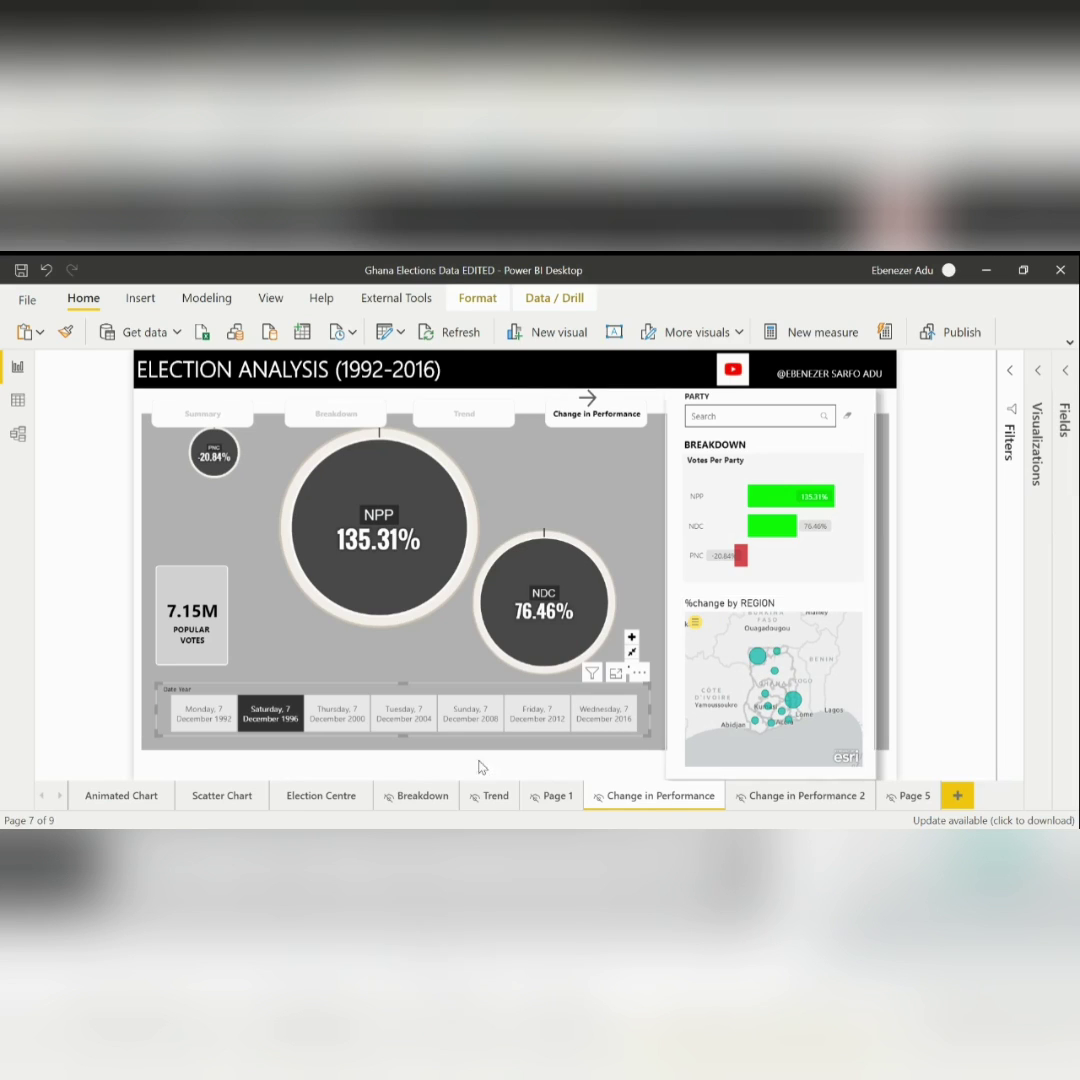
Compare the parties' performance change in the 2000 election with 1996, finishing on 7 December 2000.
click(328, 718)
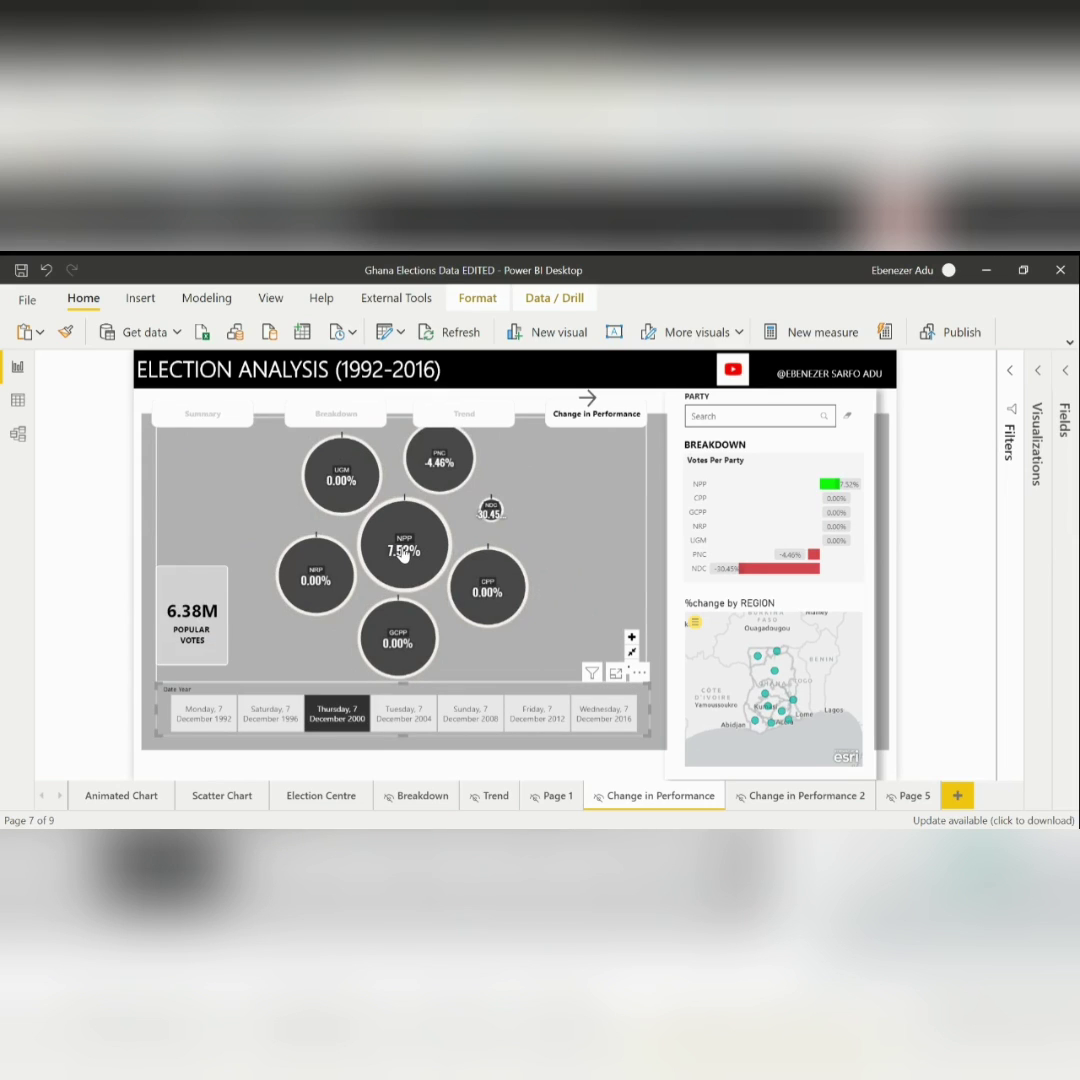
click(270, 713)
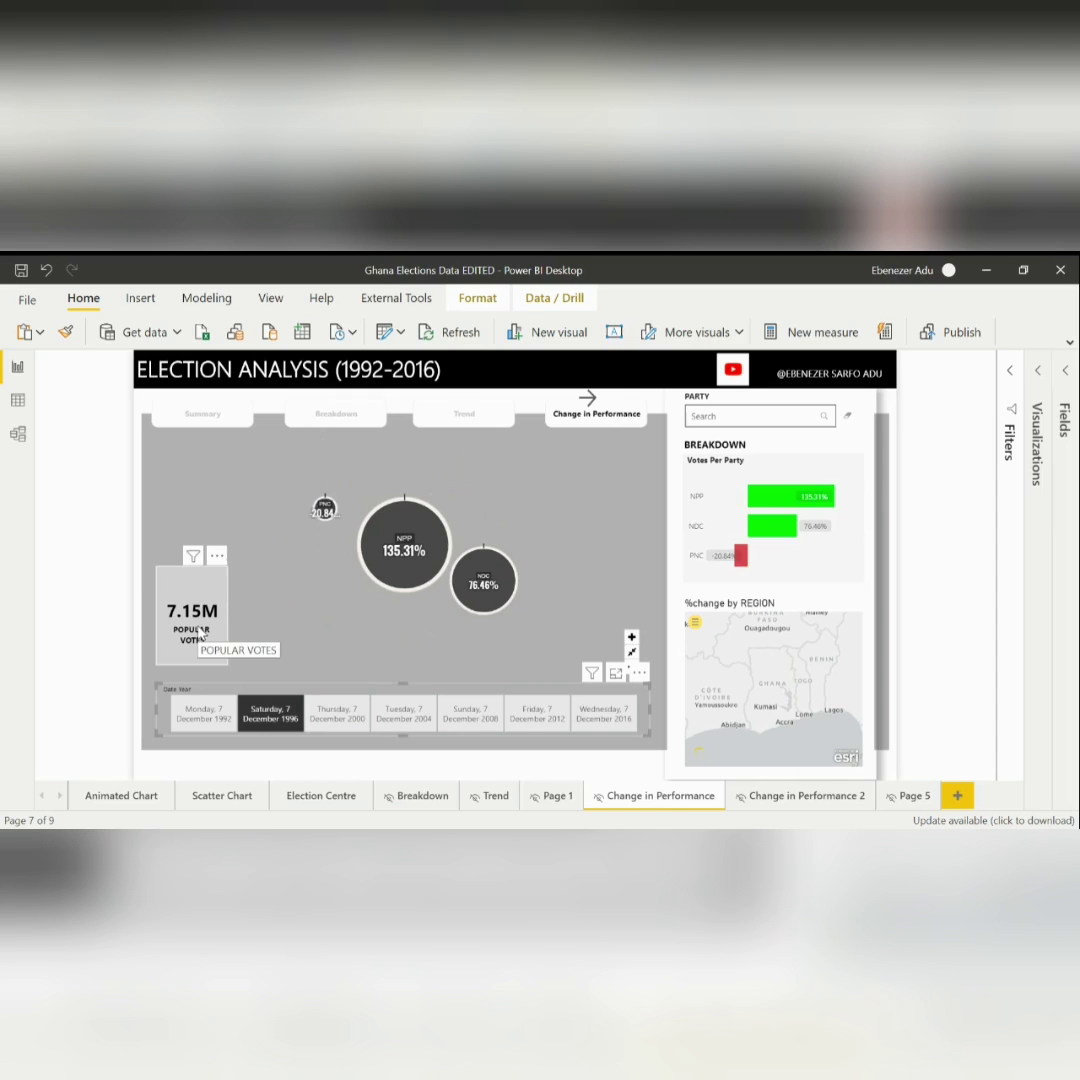
click(336, 716)
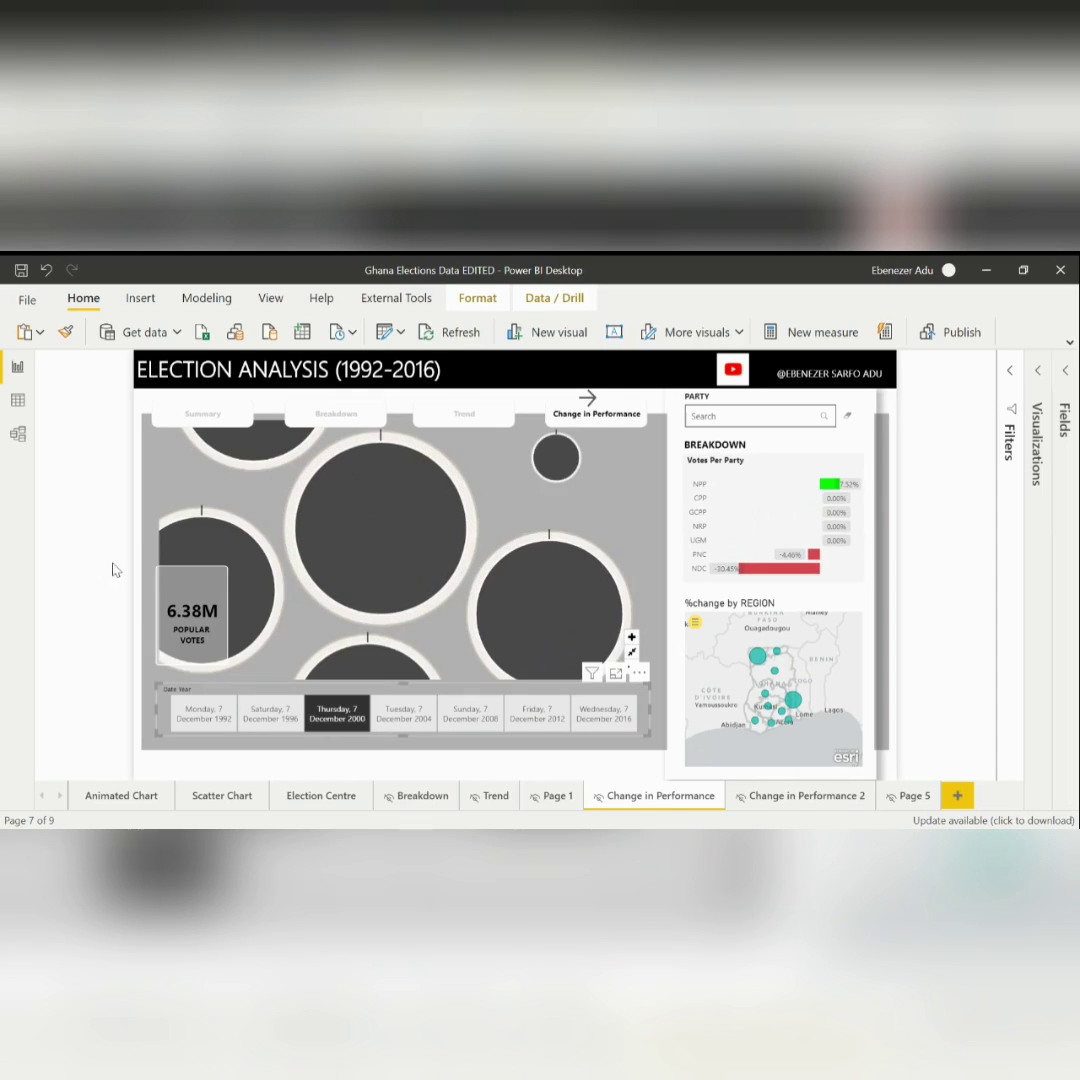
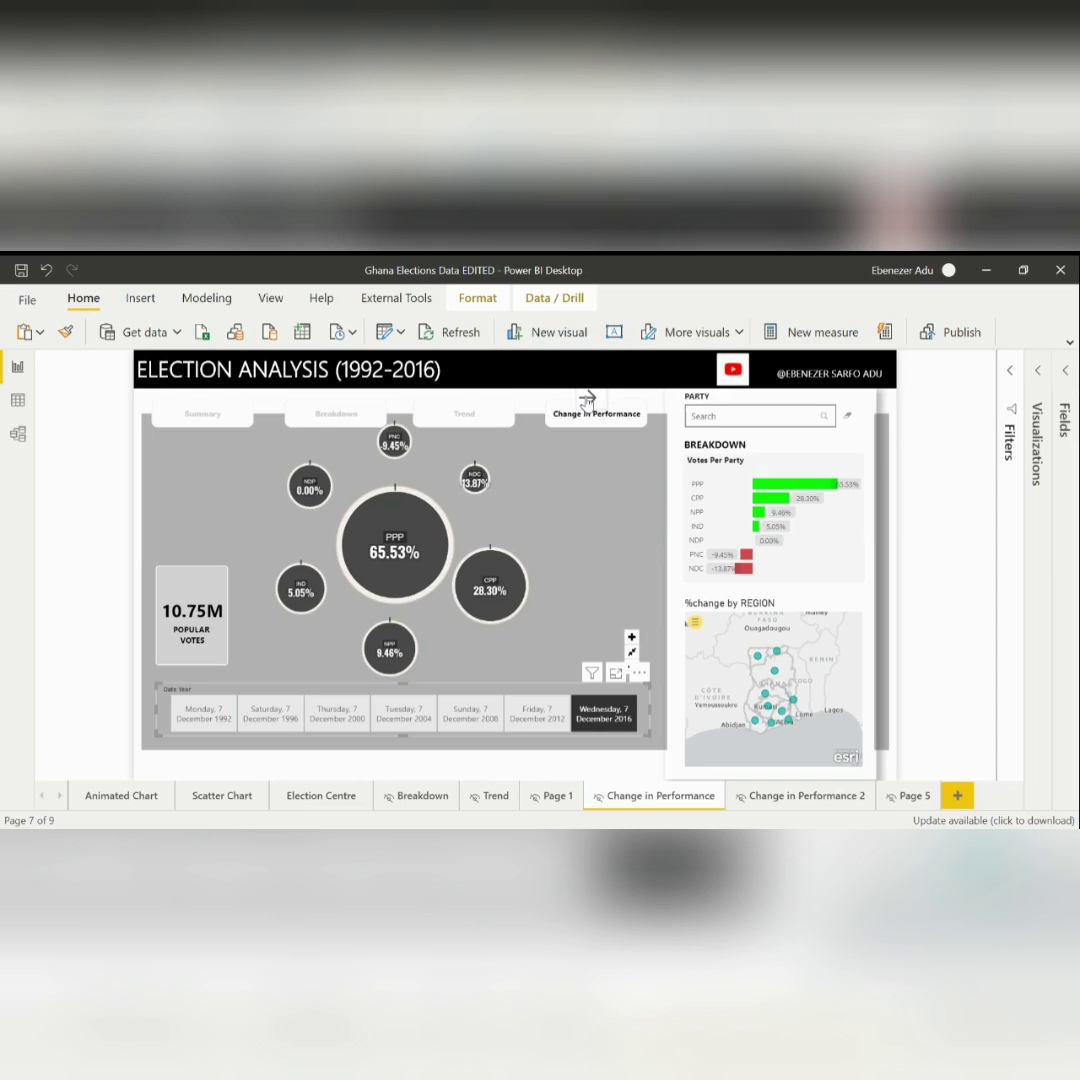
Go to the Change in Performance 2 page, filter it to NDC and examine the party's percentage change per election.
ctrl+click(588, 400)
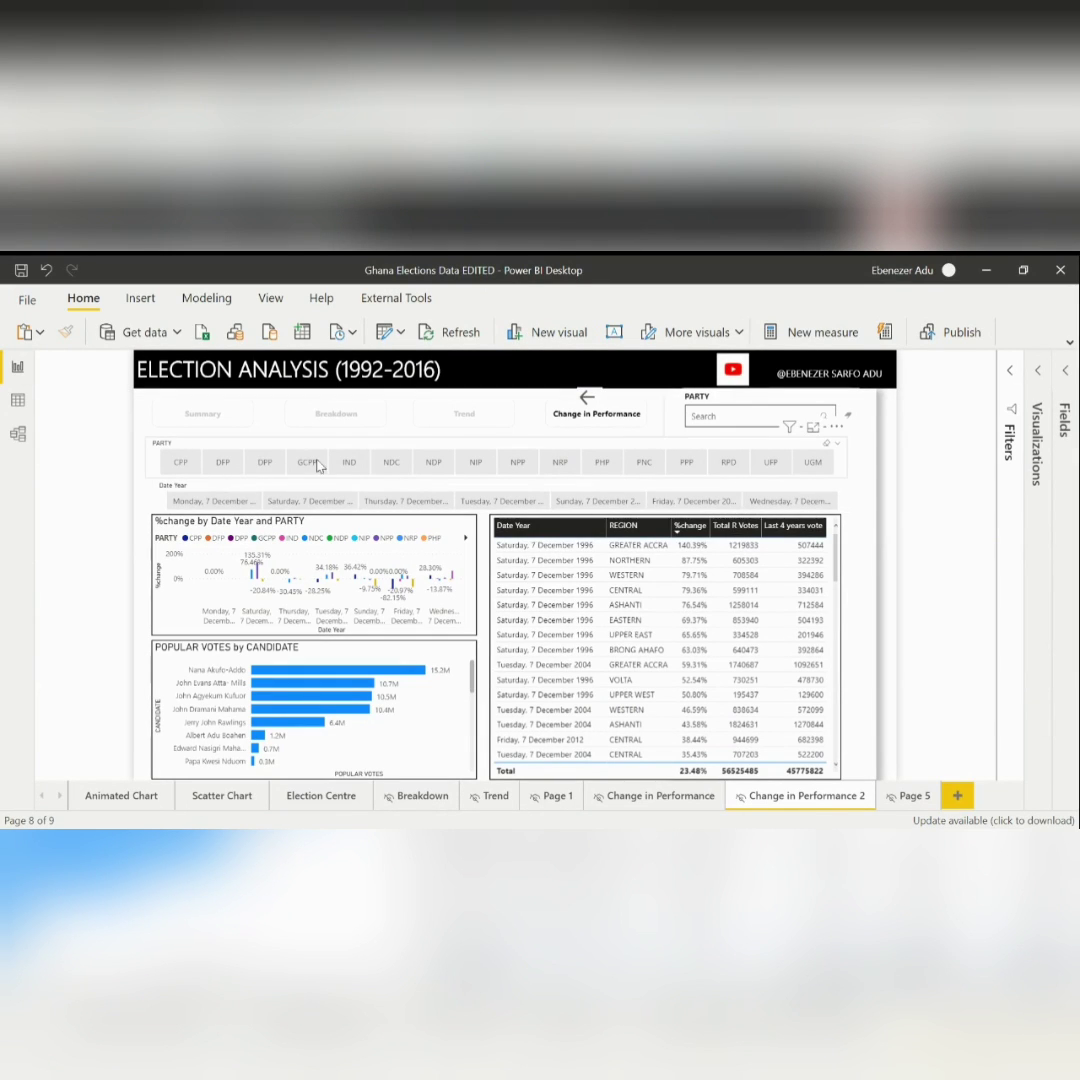
click(395, 464)
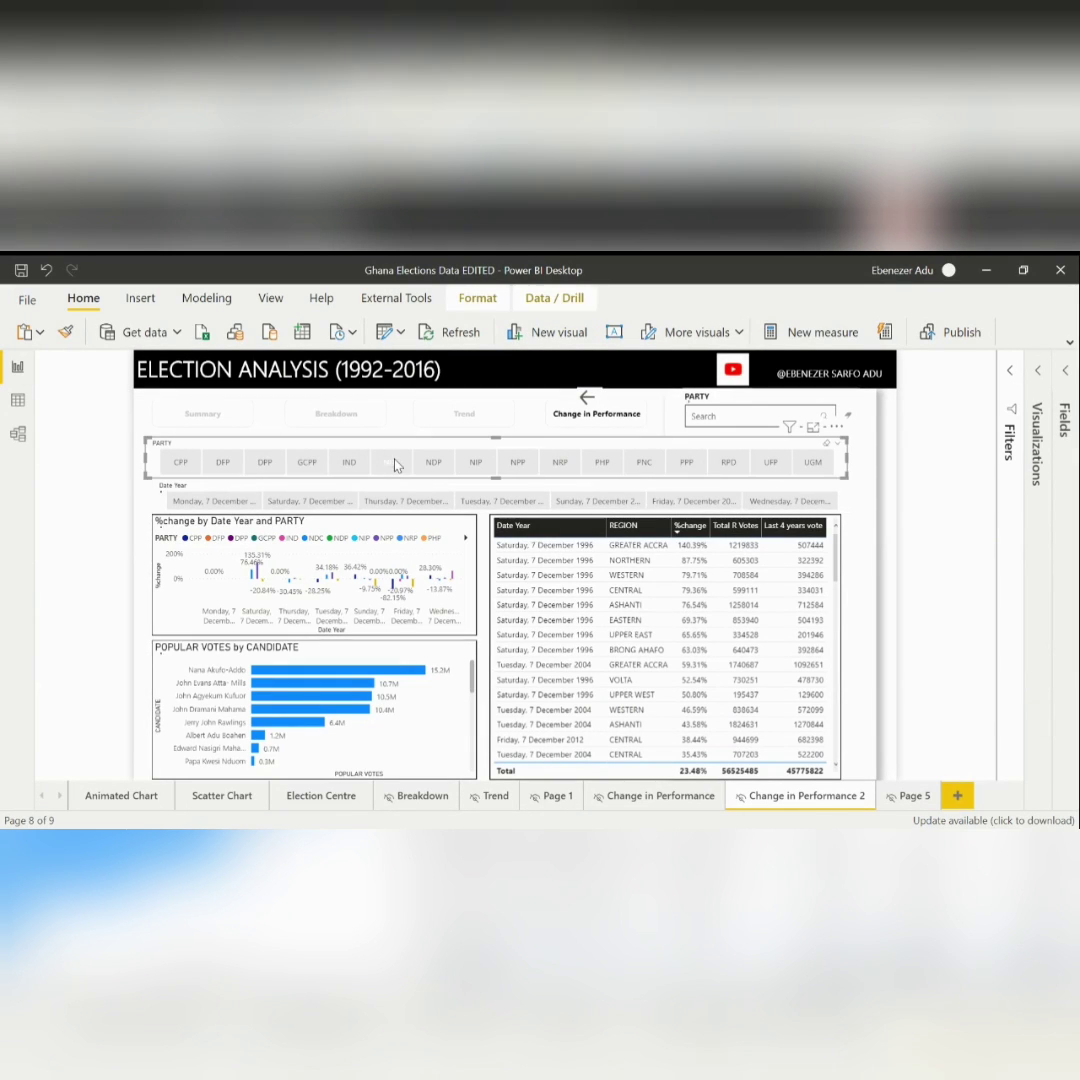
click(392, 462)
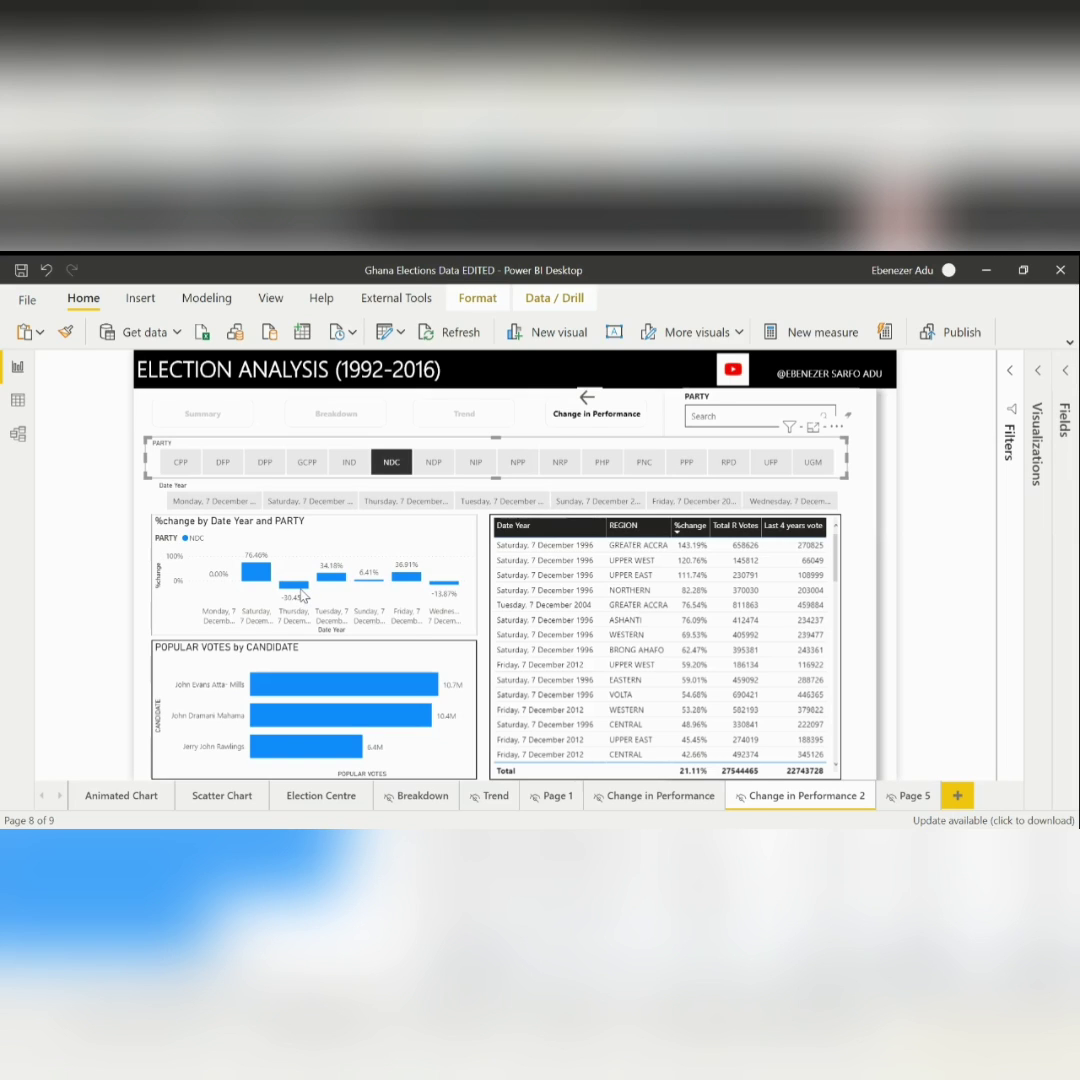
mouse_move(300, 595)
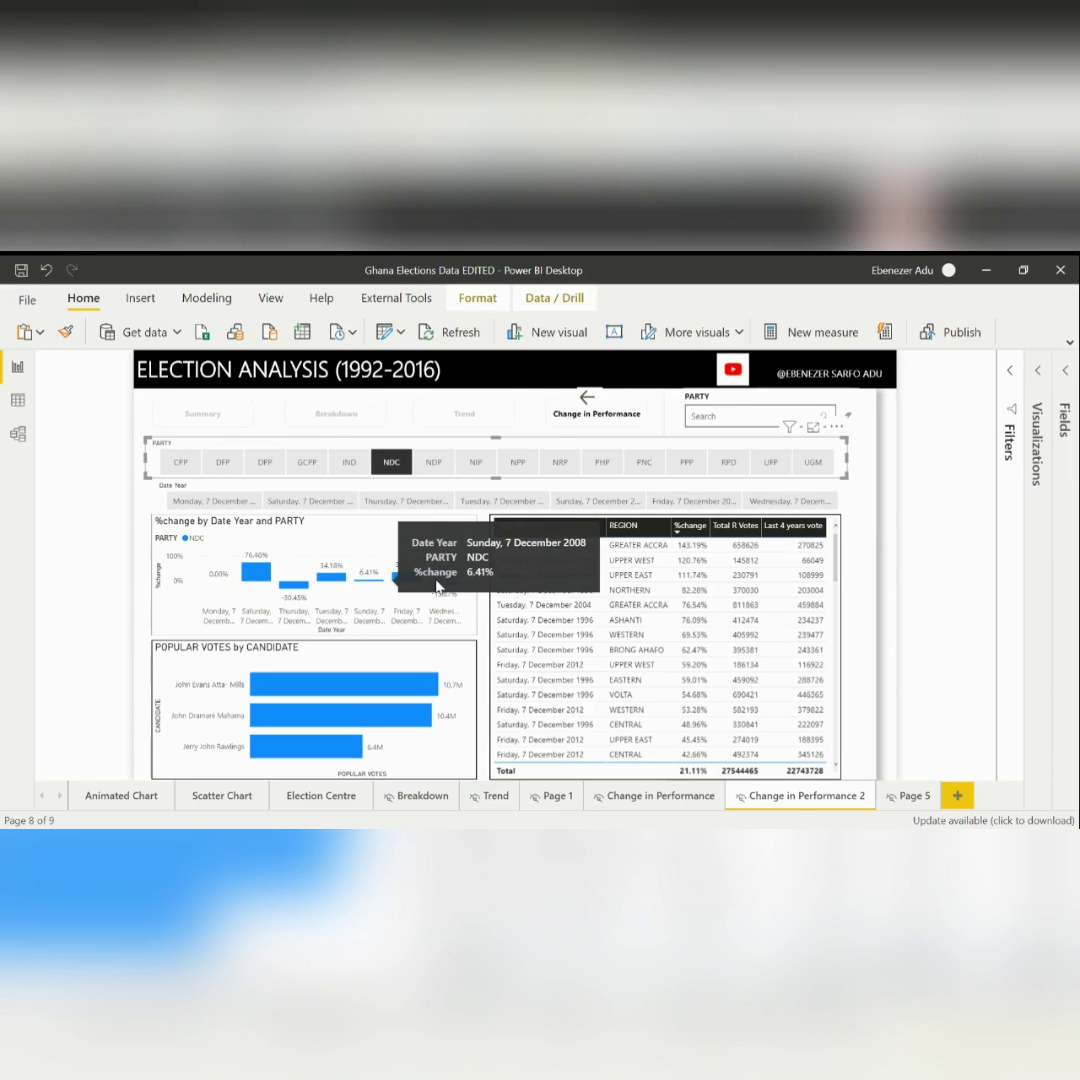
mouse_move(422, 583)
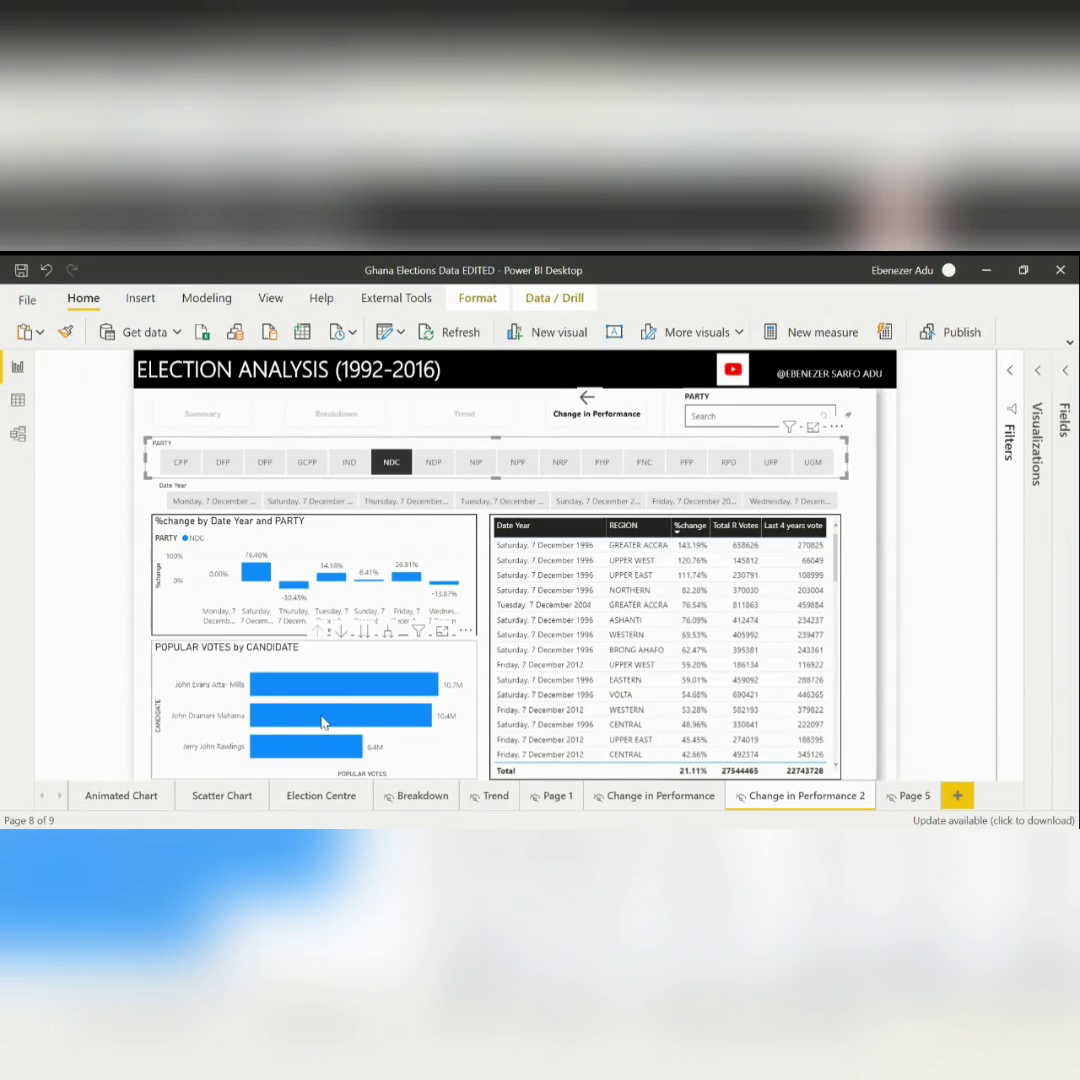
Expand the popular votes by candidate chart one level to include the year, and examine NDC's percentage change by region.
mouse_move(322, 722)
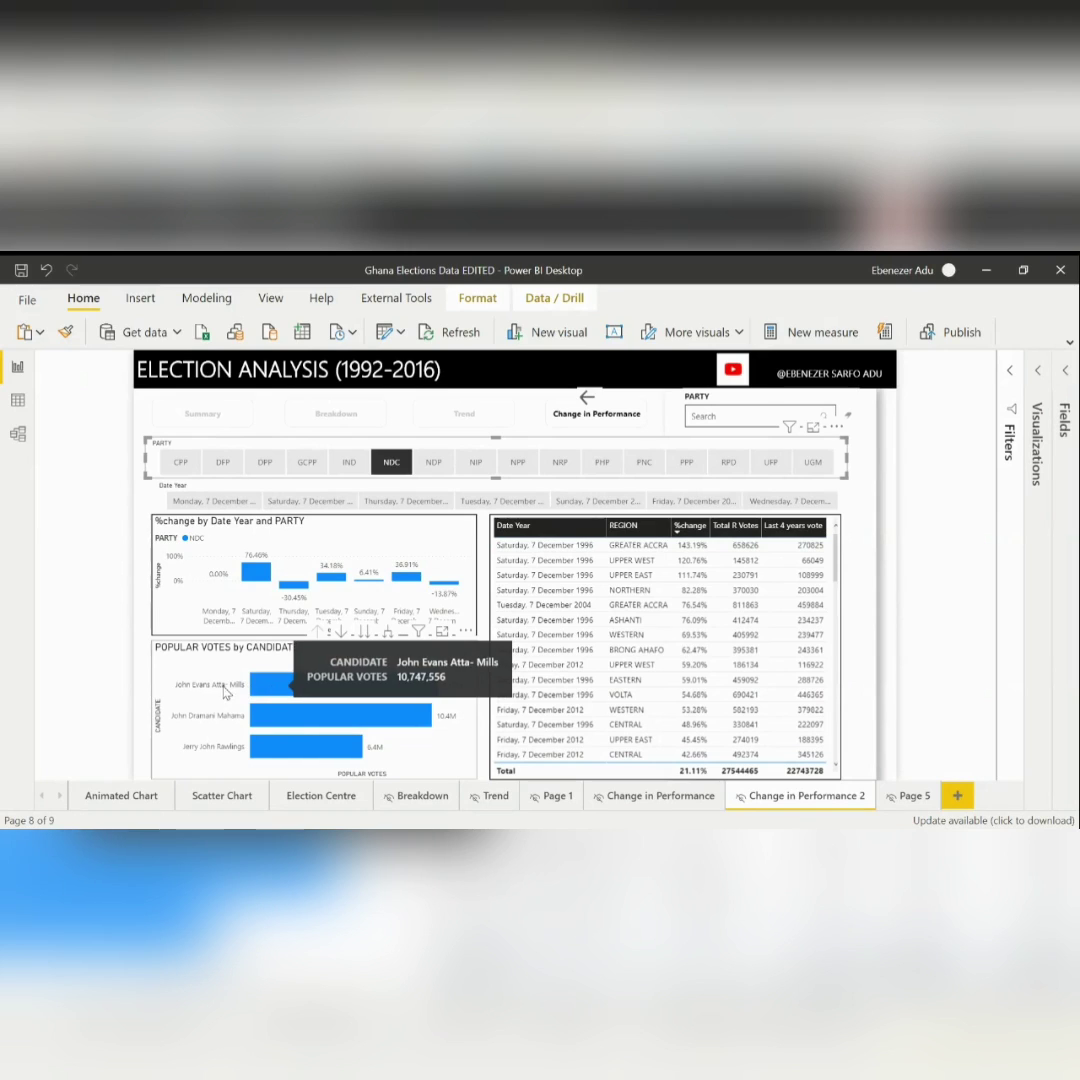
click(386, 632)
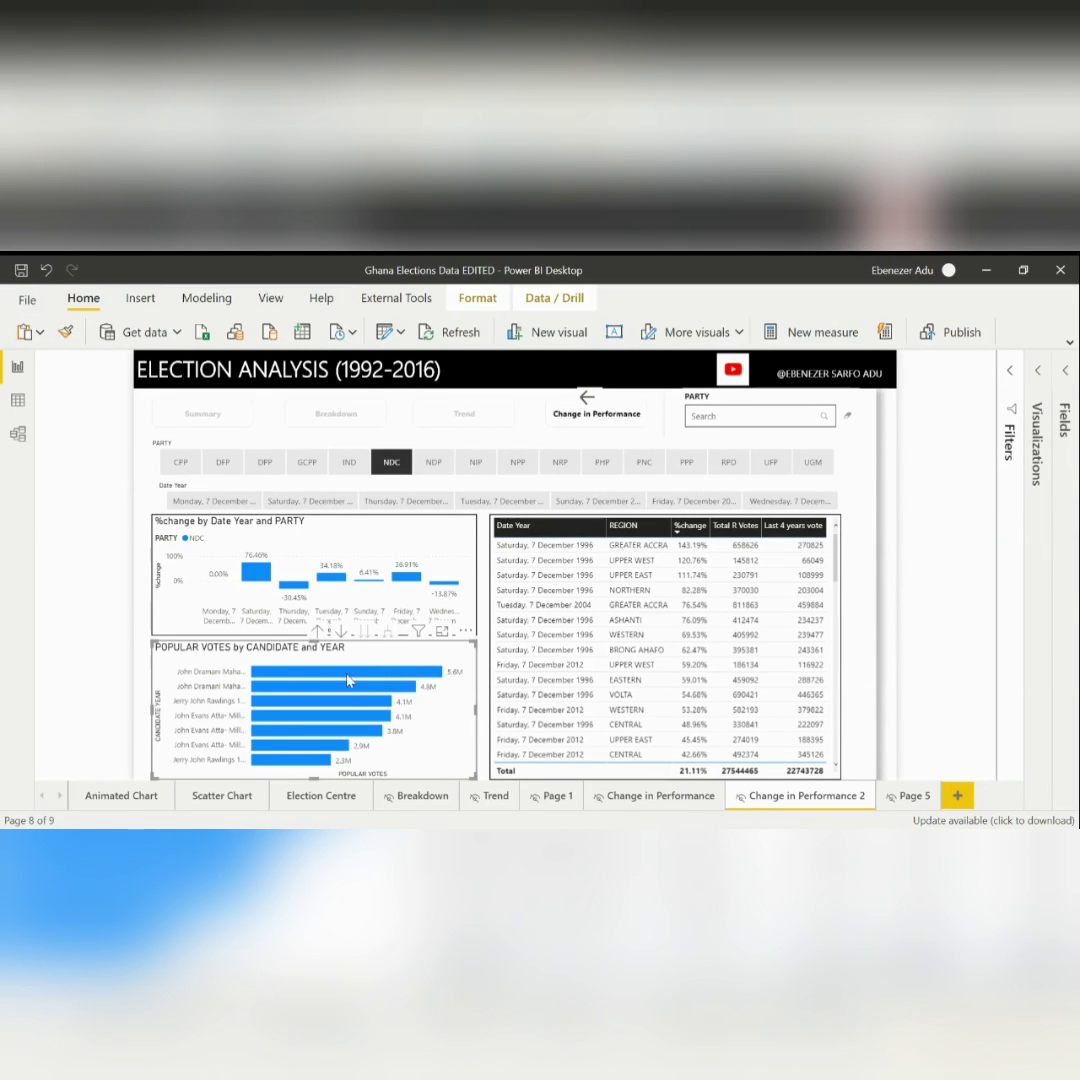
mouse_move(291, 680)
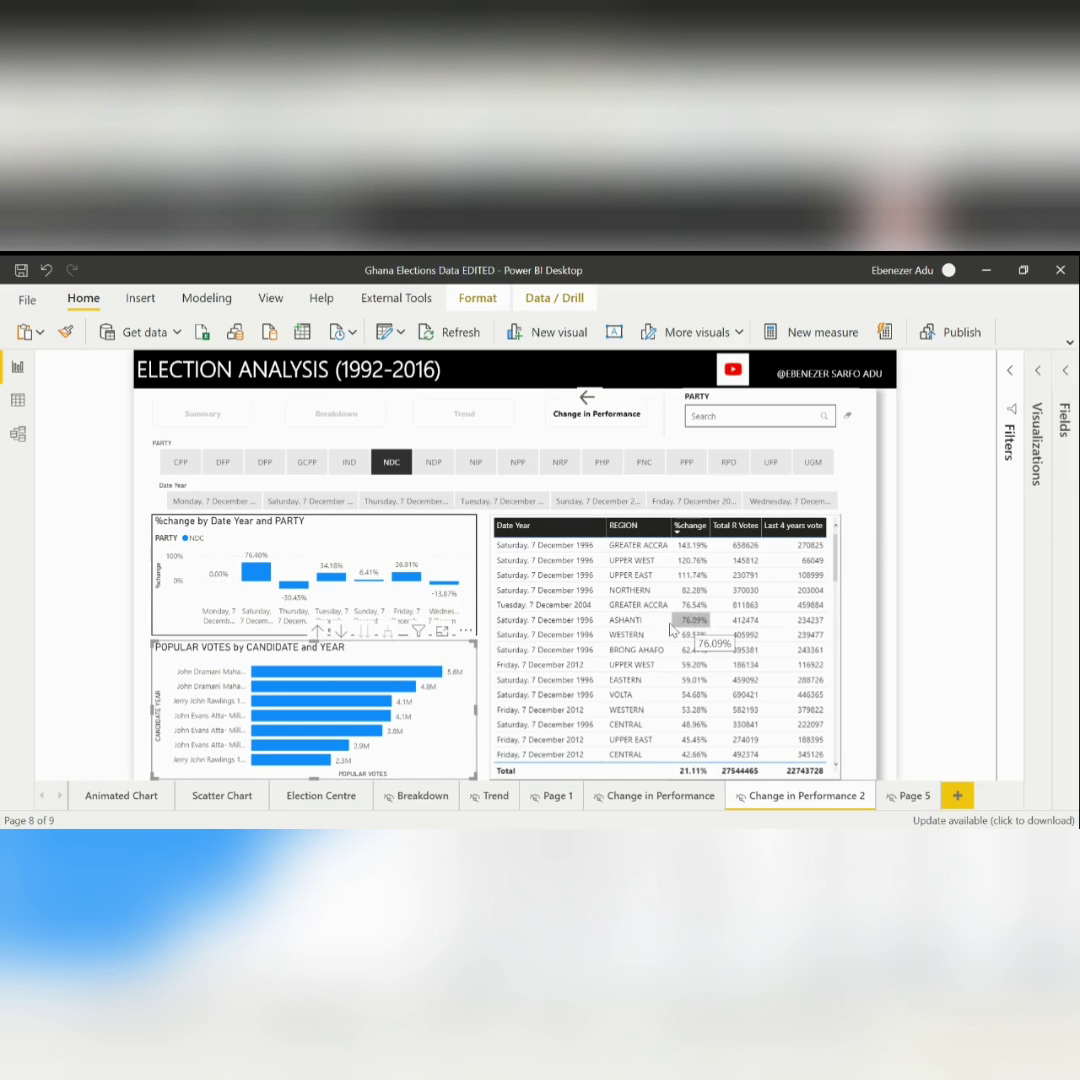
click(690, 525)
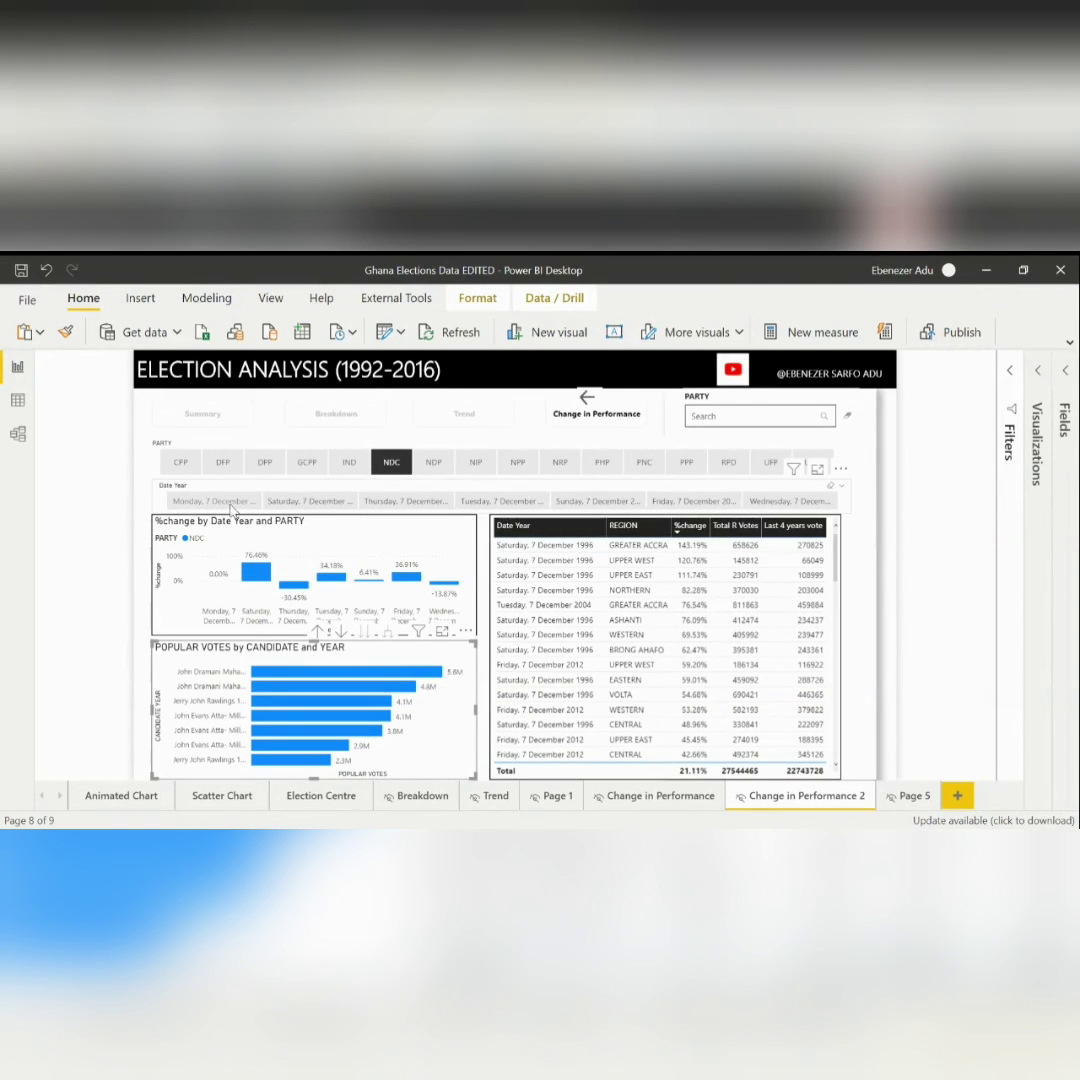
Review NDC's regional performance change for individual elections including 2000, 2008 and 2016, finishing with the date filter cleared.
drag(210, 510, 290, 507)
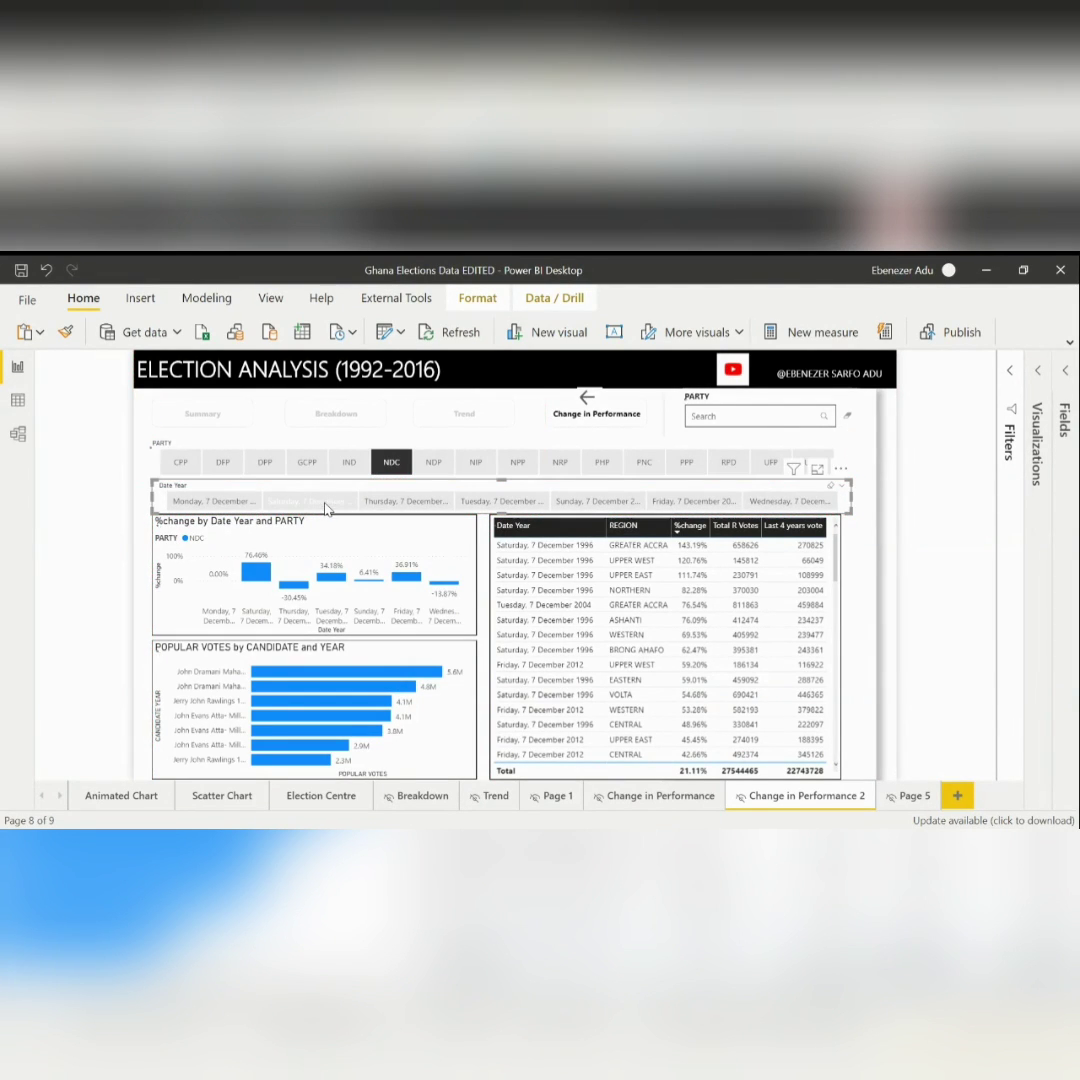
click(409, 506)
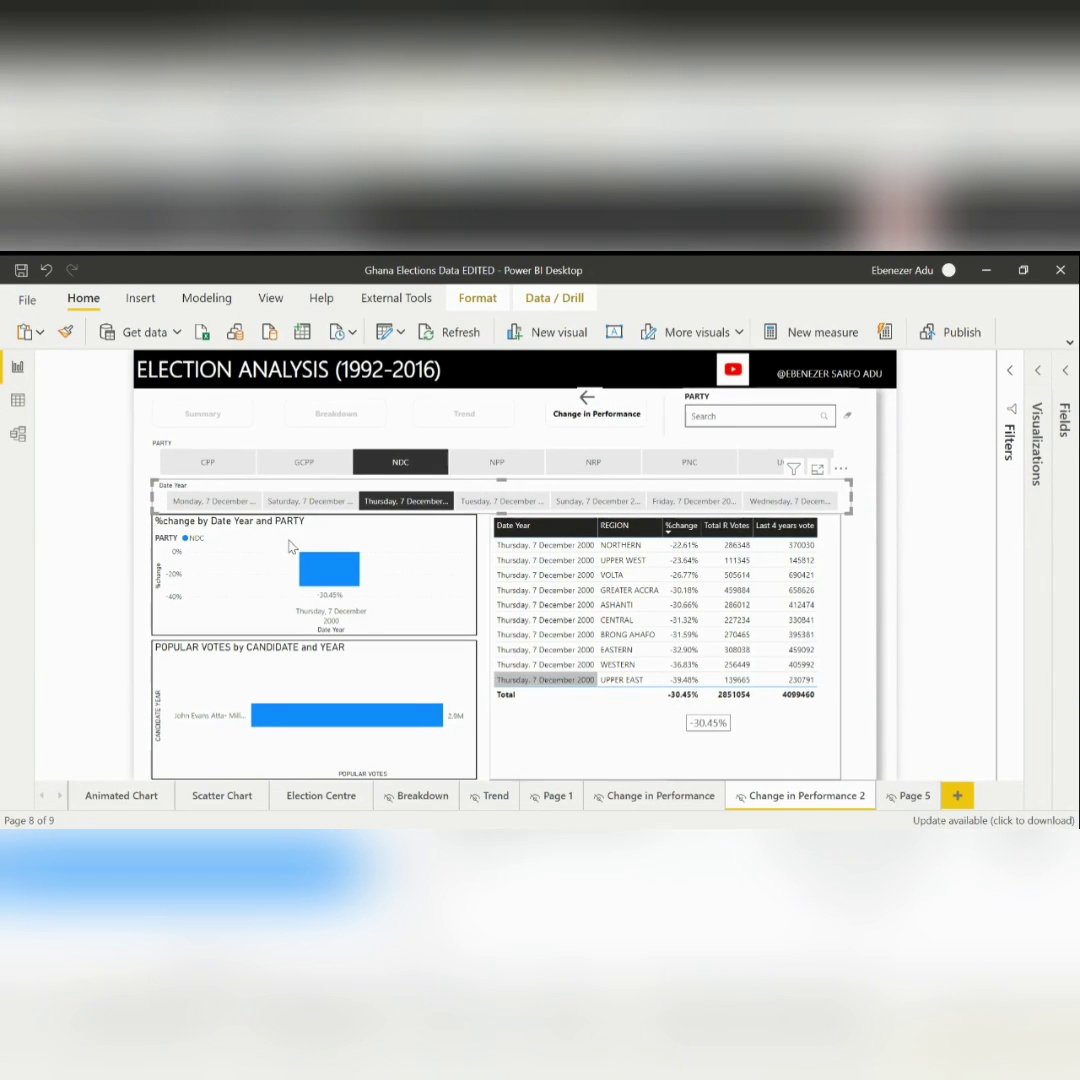
click(600, 506)
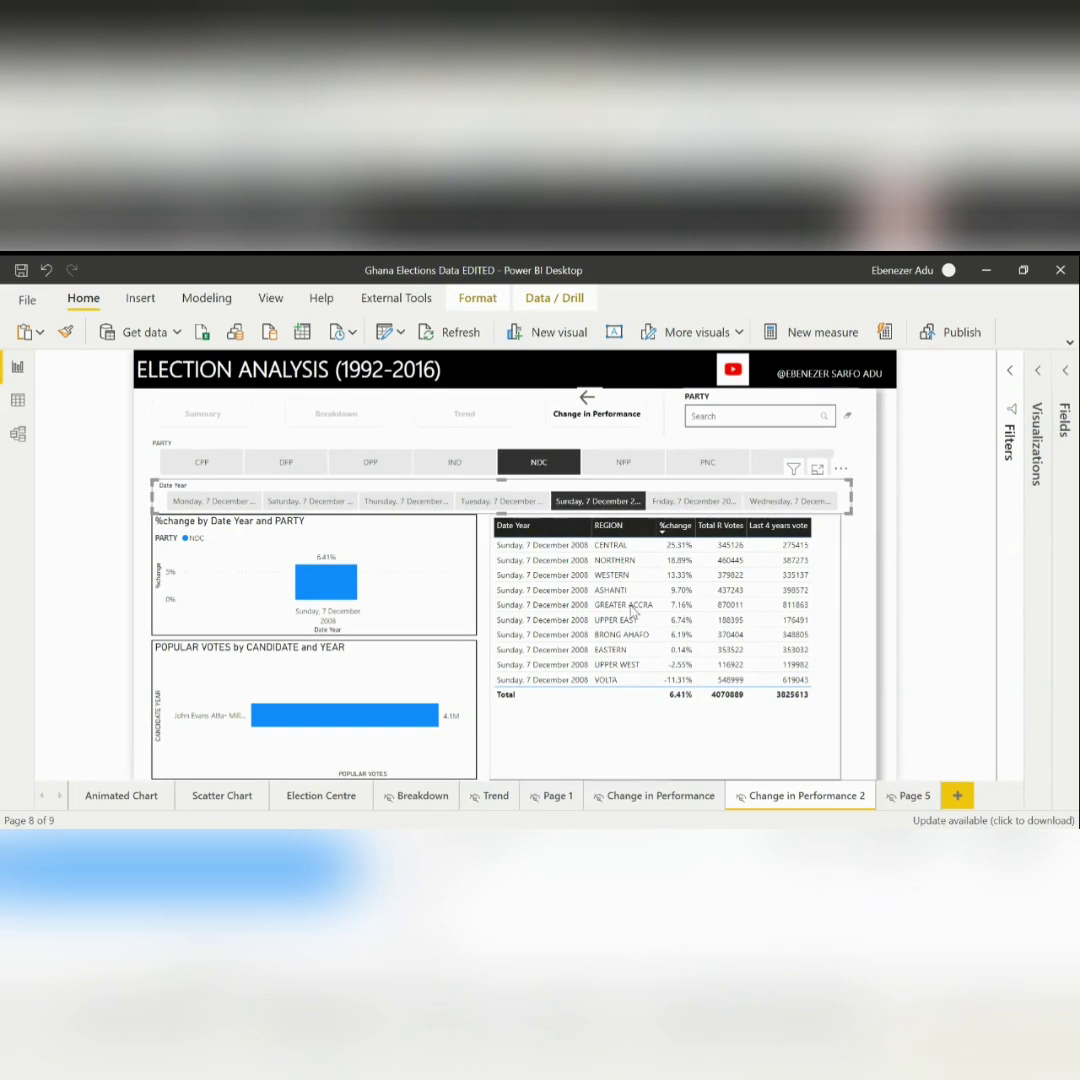
click(800, 502)
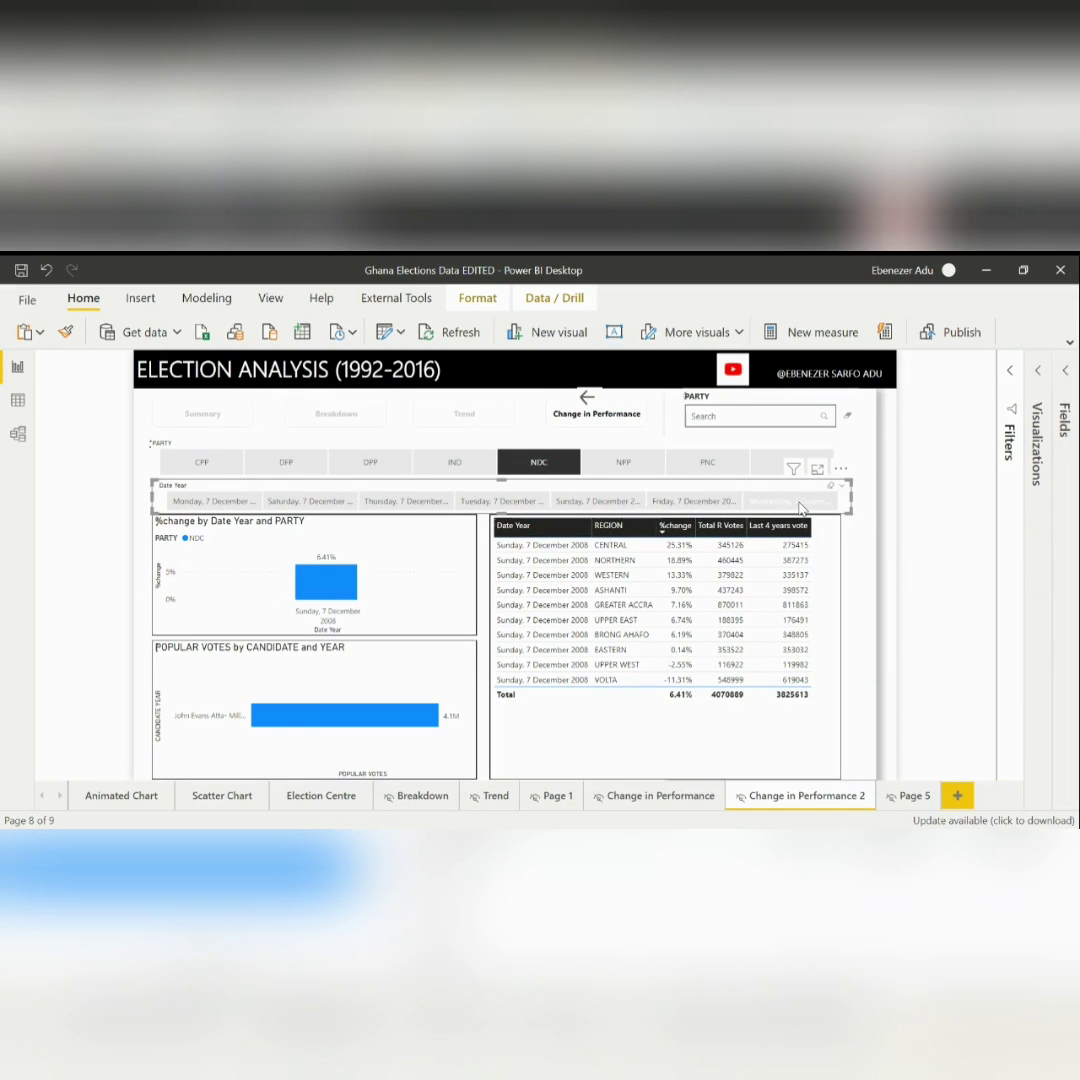
click(768, 506)
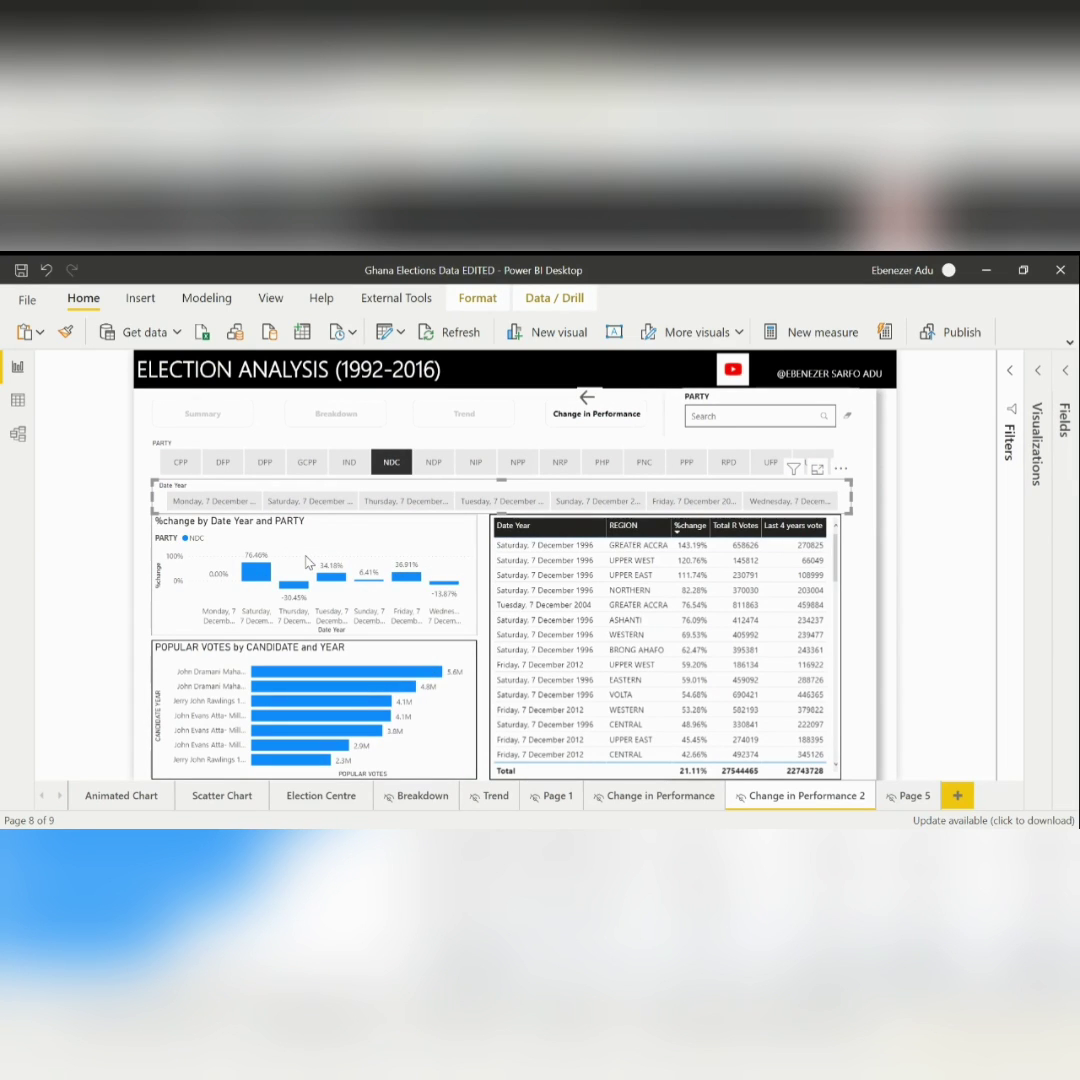
Filter to NPP to examine its percentage change and candidate votes per election, and return the party filter to NDC.
click(518, 462)
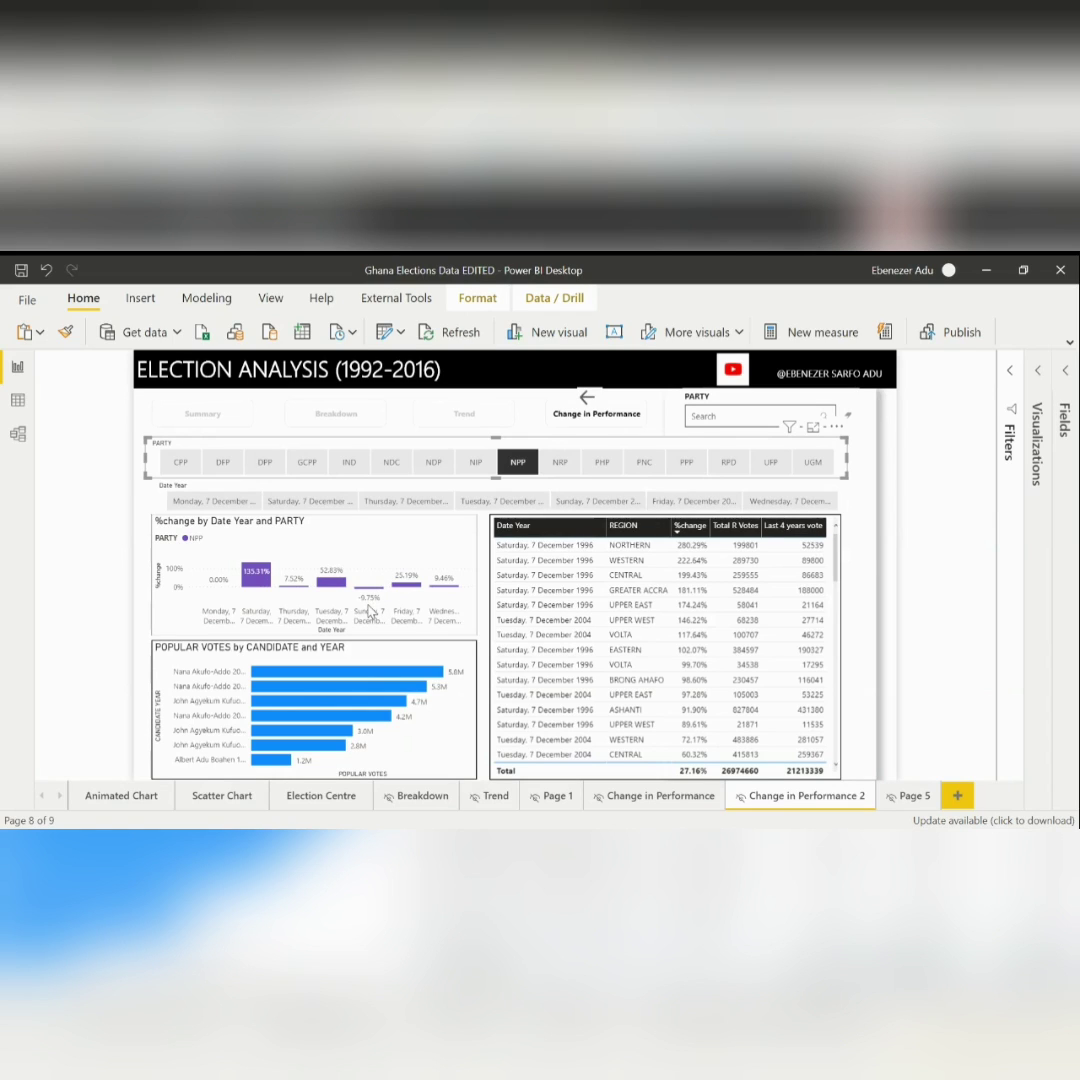
click(516, 467)
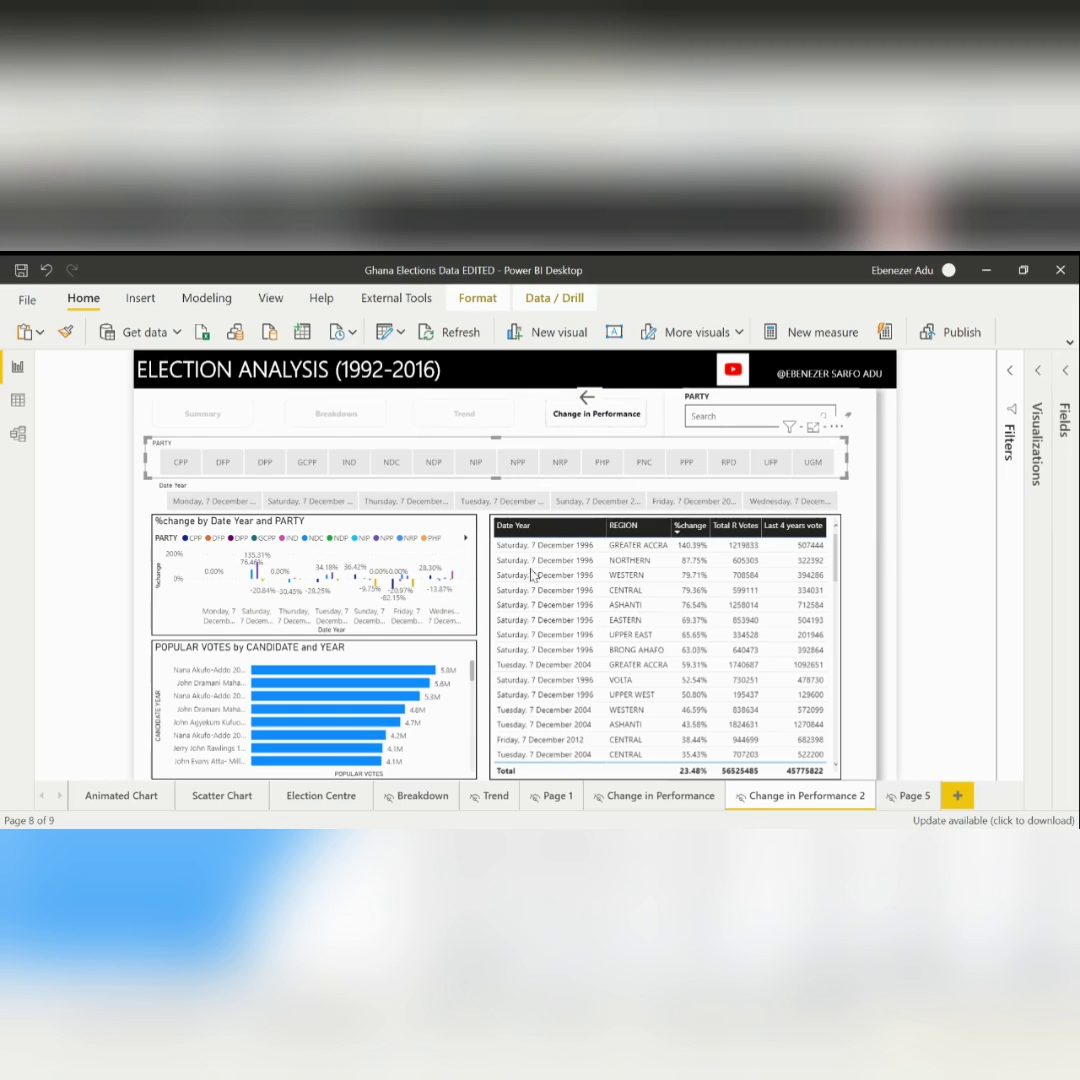
click(395, 468)
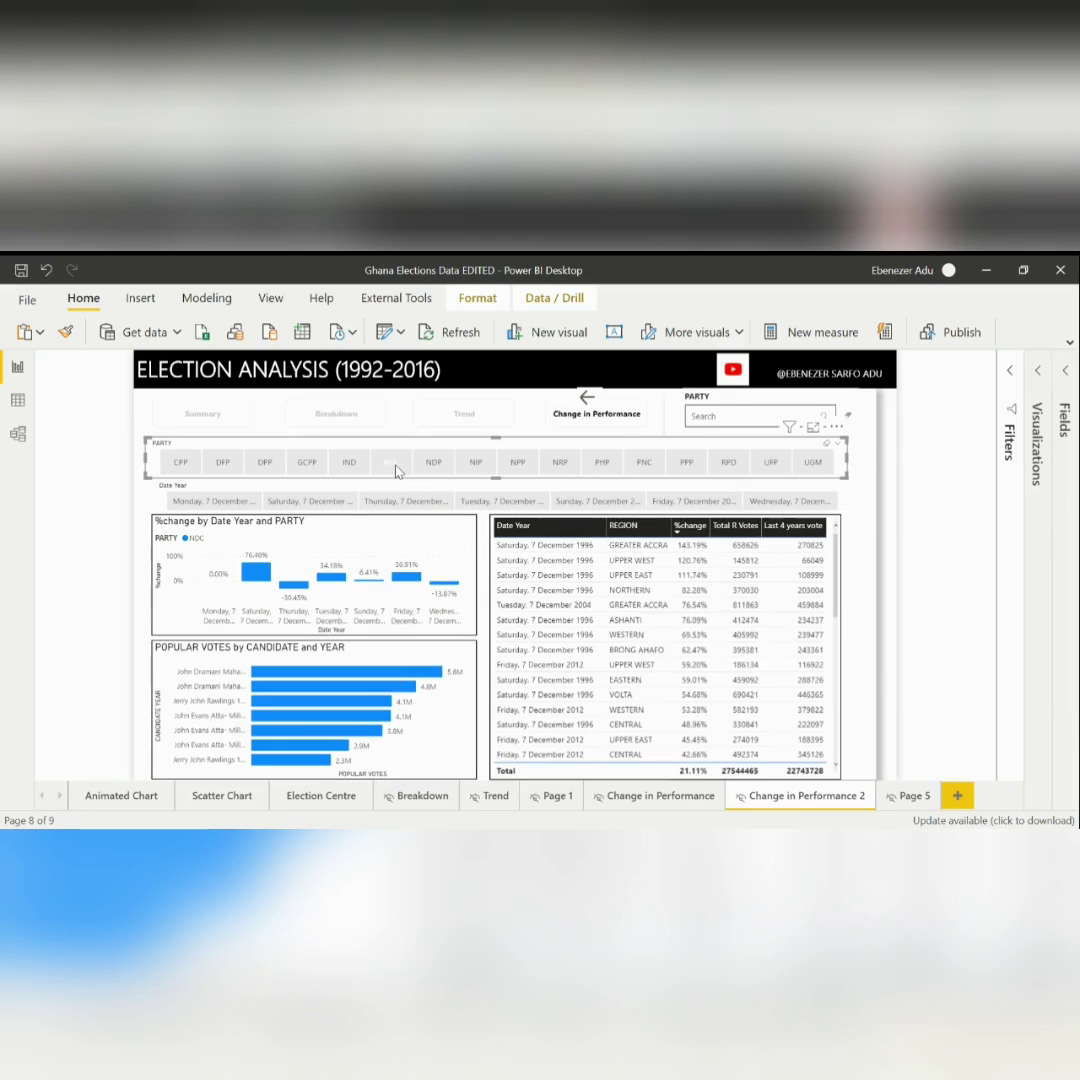
Examine NDC's regional changes in the 2000 and 2008 elections, and switch the 2008 view to NPP.
click(430, 502)
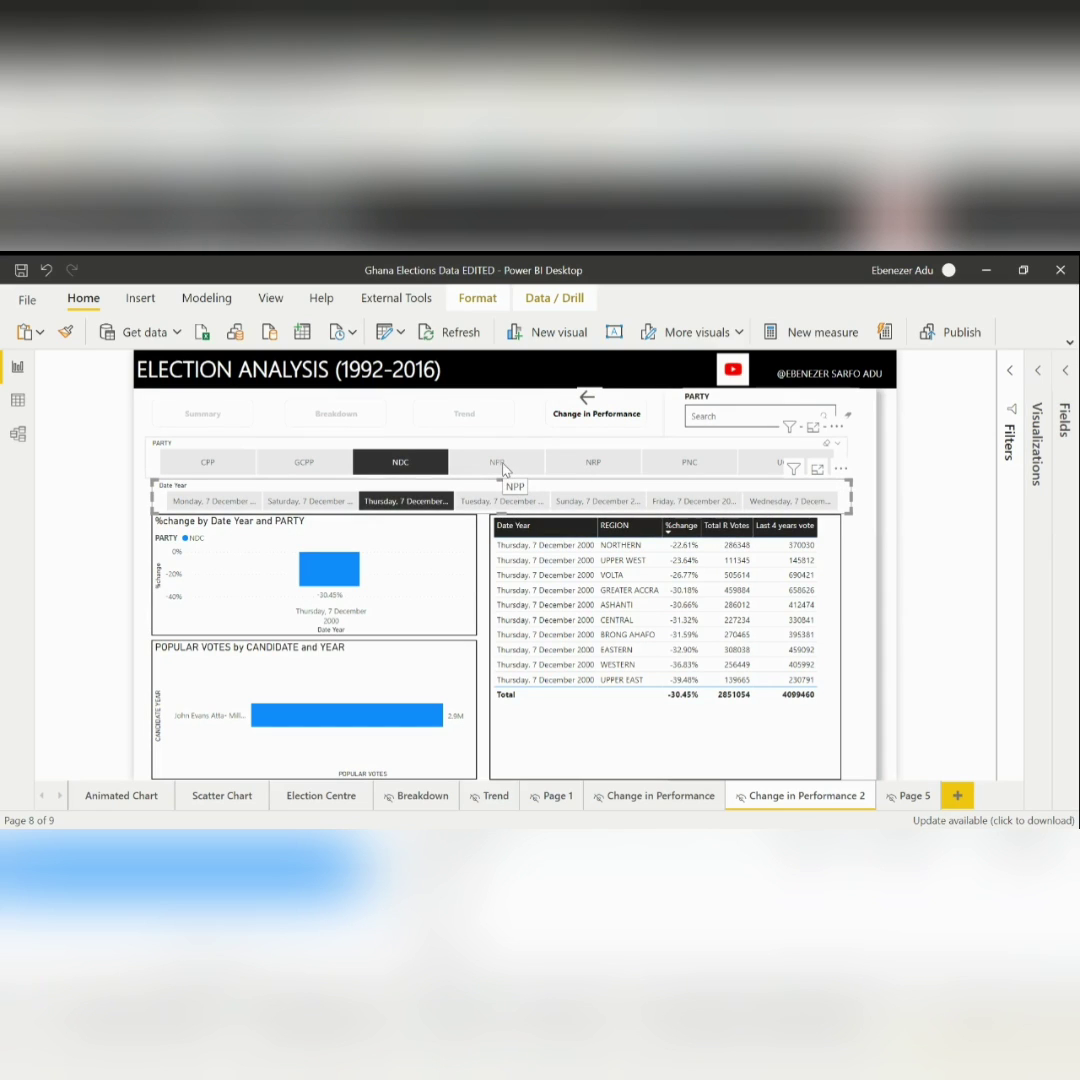
click(597, 502)
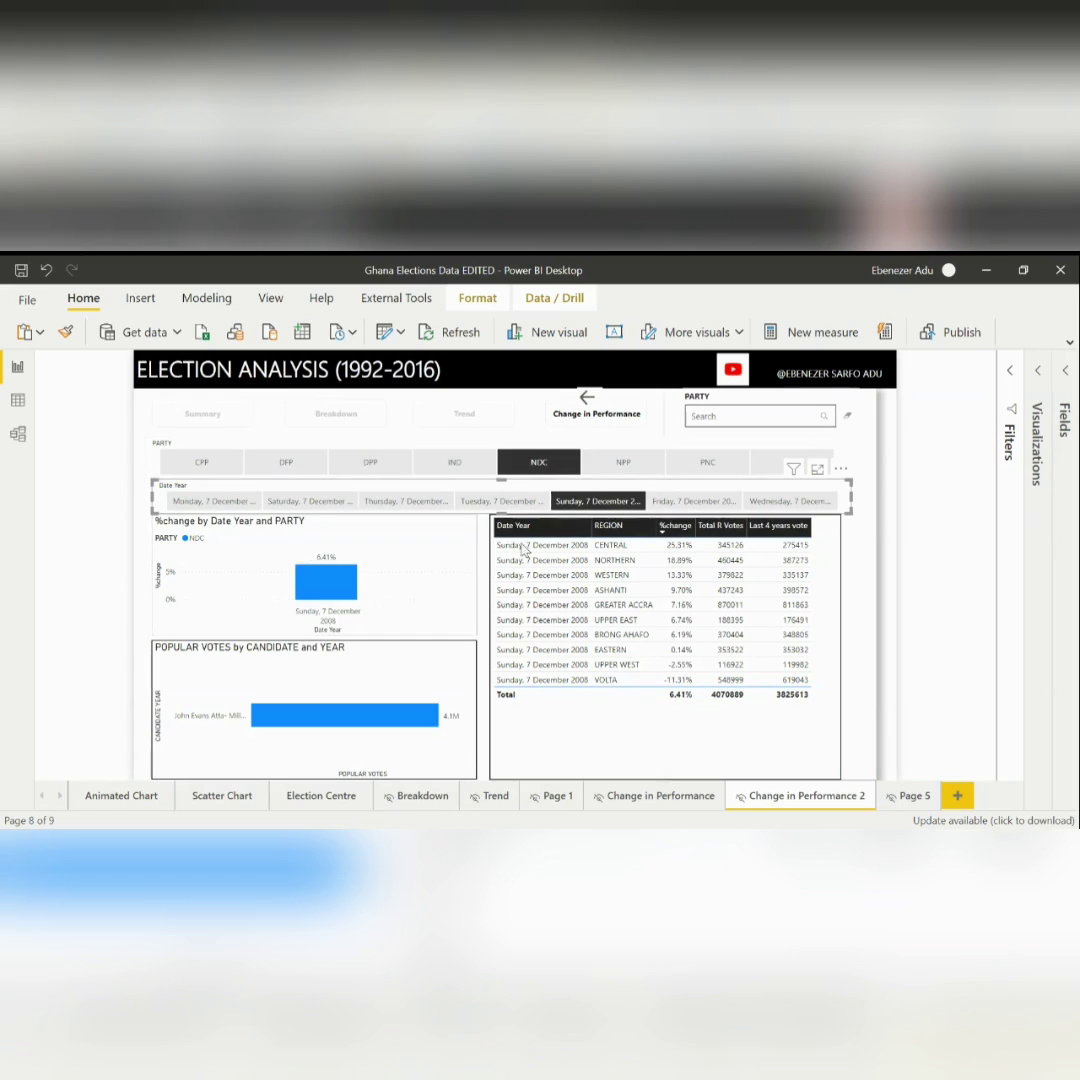
click(618, 466)
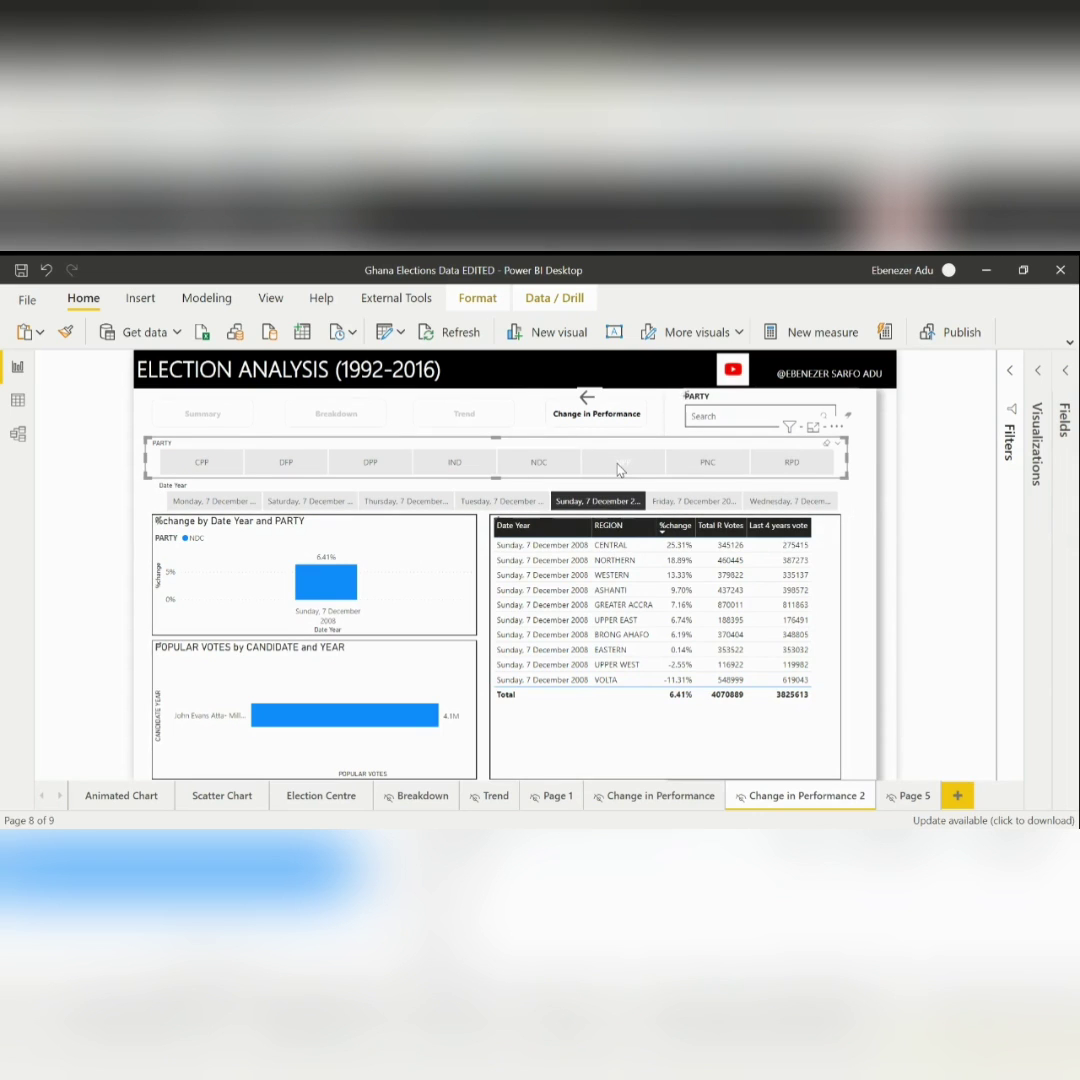
click(367, 465)
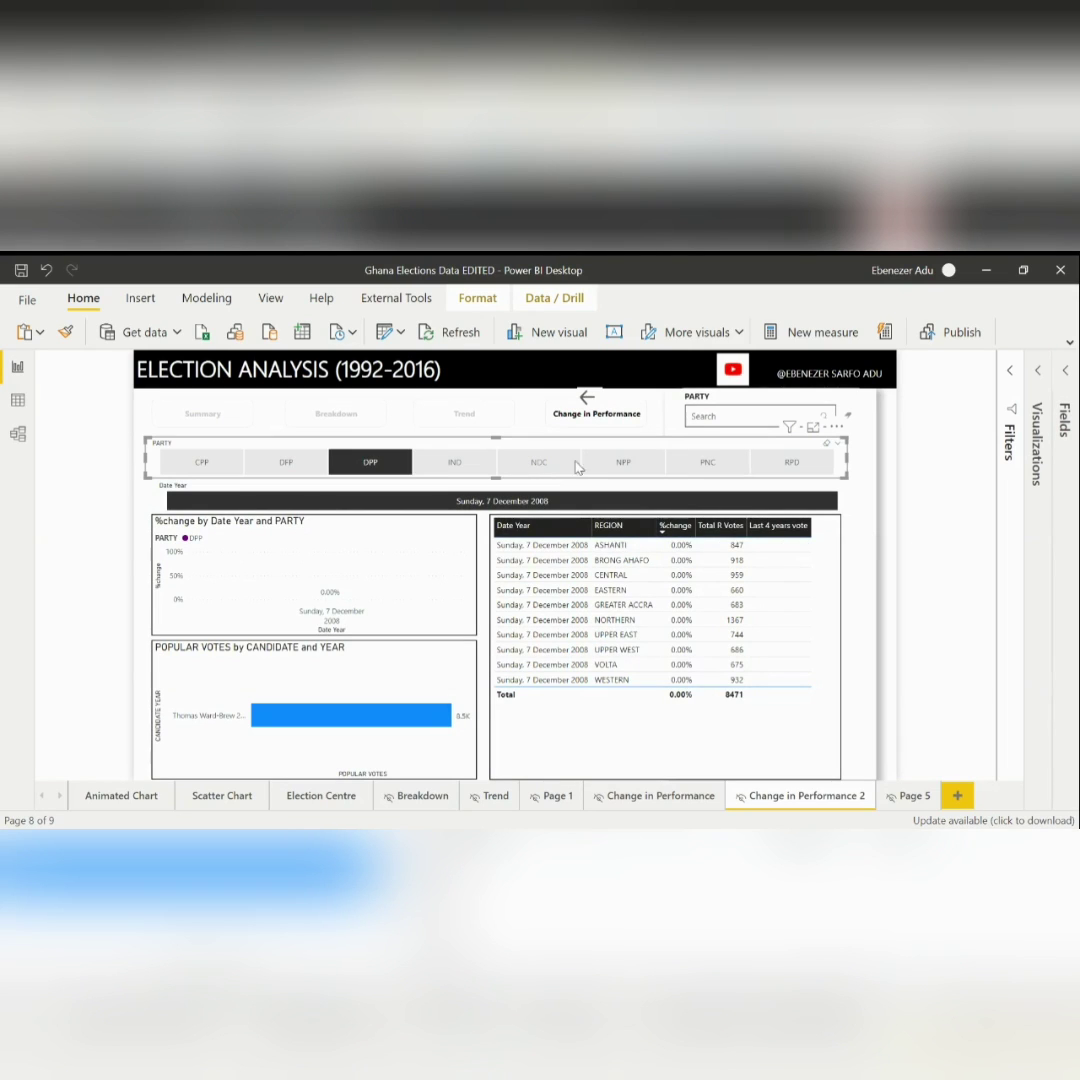
click(623, 465)
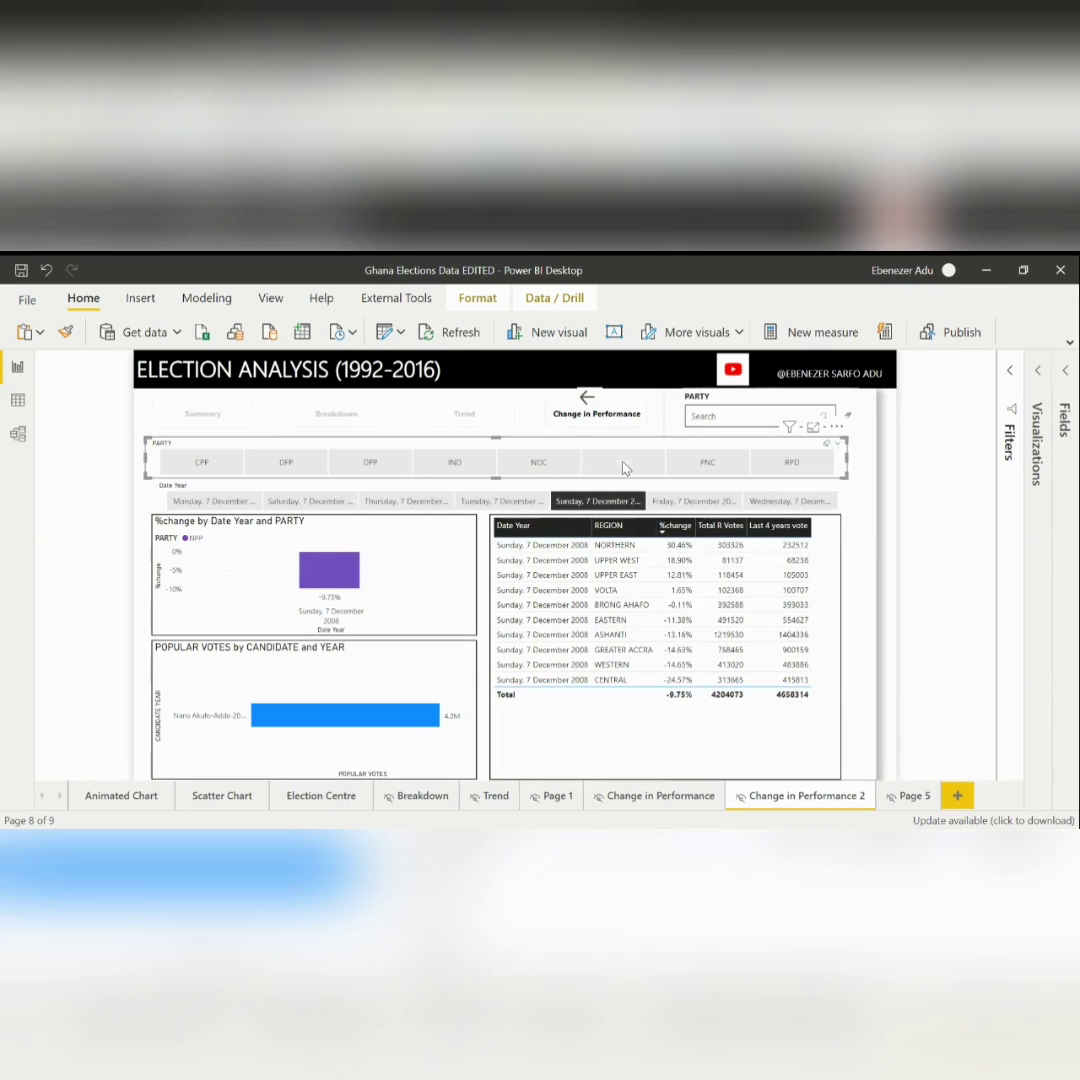
Compare NPP's percentage change by region in the 2000 and 2008 elections, finishing on 7 December 2008.
click(373, 502)
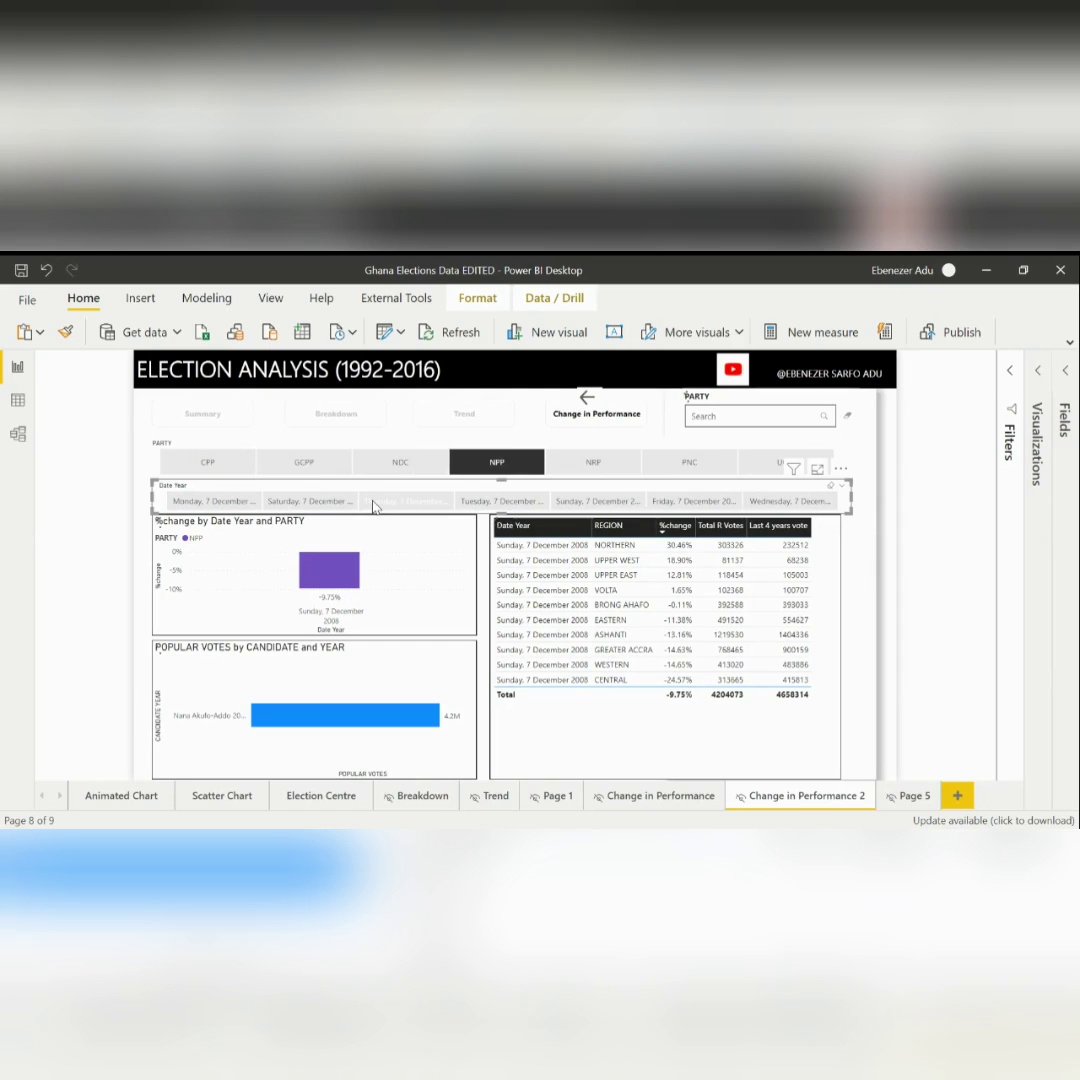
click(373, 503)
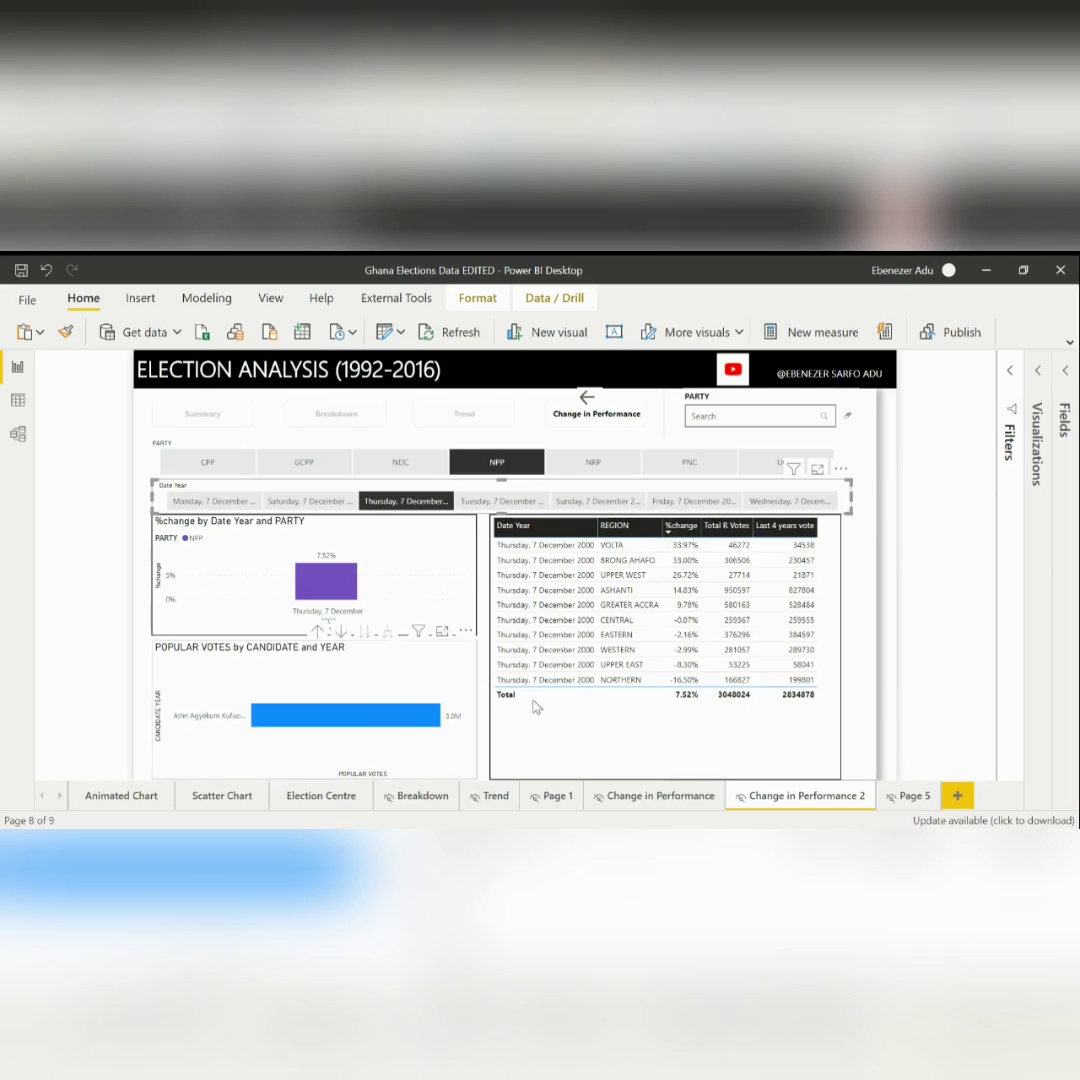
click(607, 501)
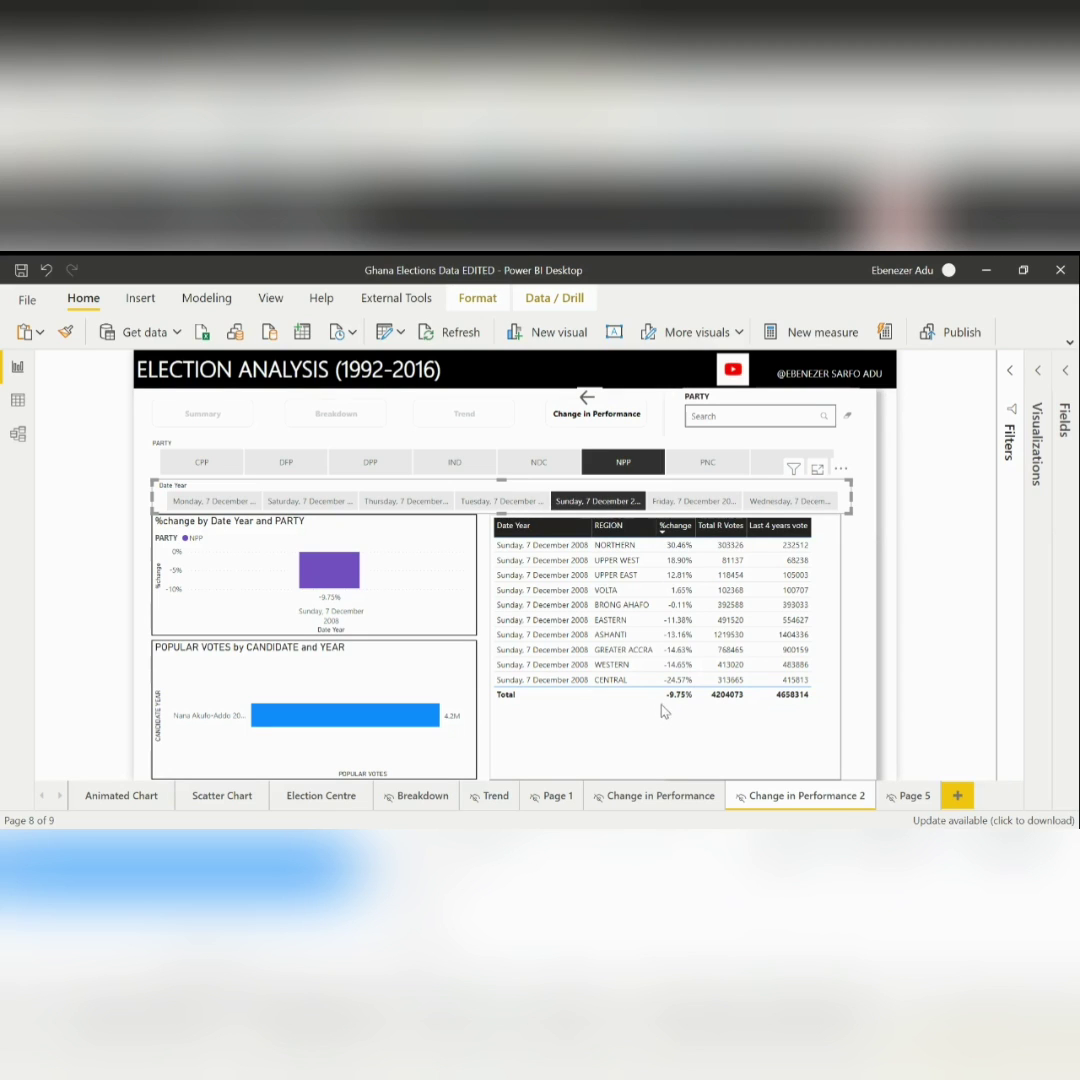
Filter the page to NDC and the 7 December 2016 election to examine its regional percentage changes.
click(539, 466)
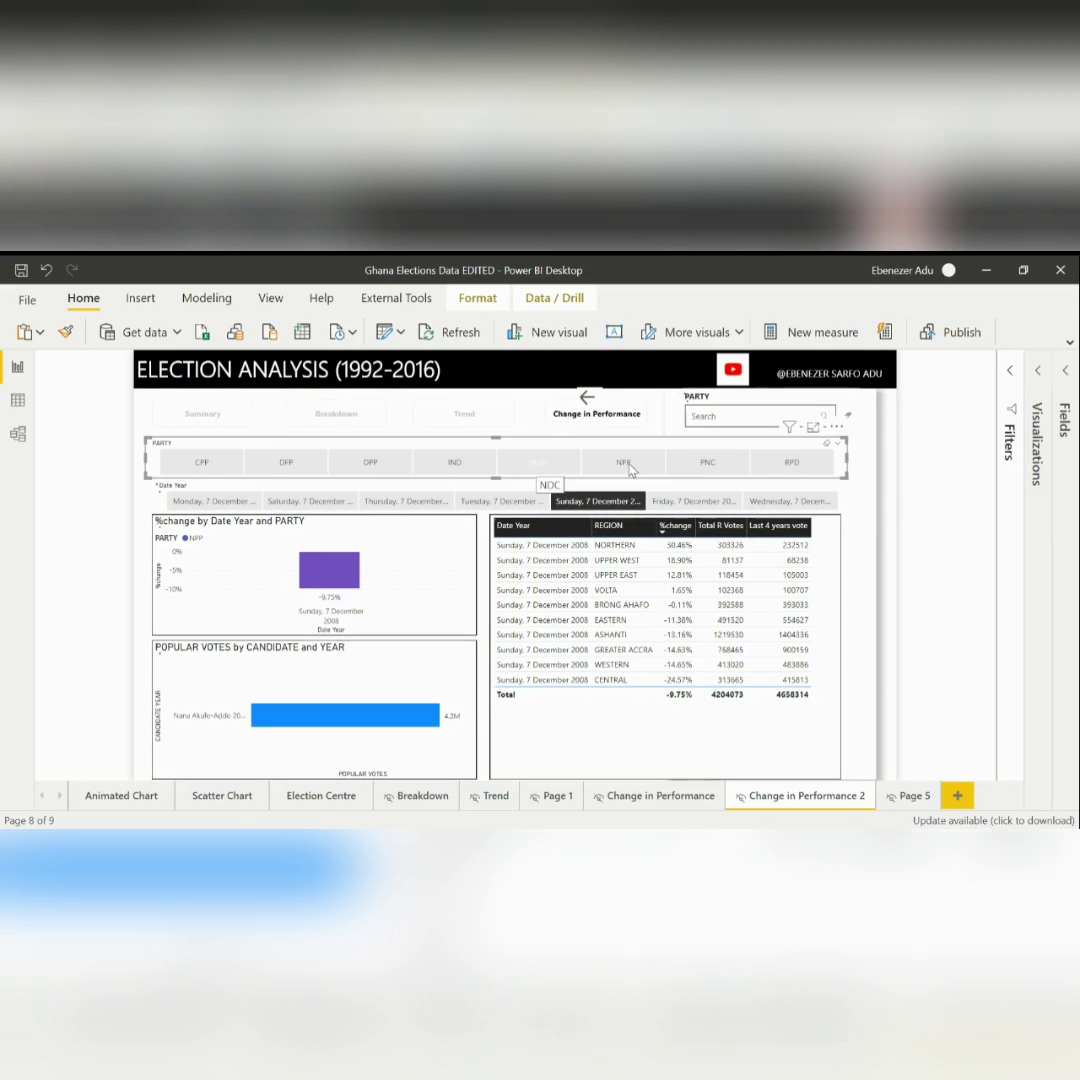
click(772, 503)
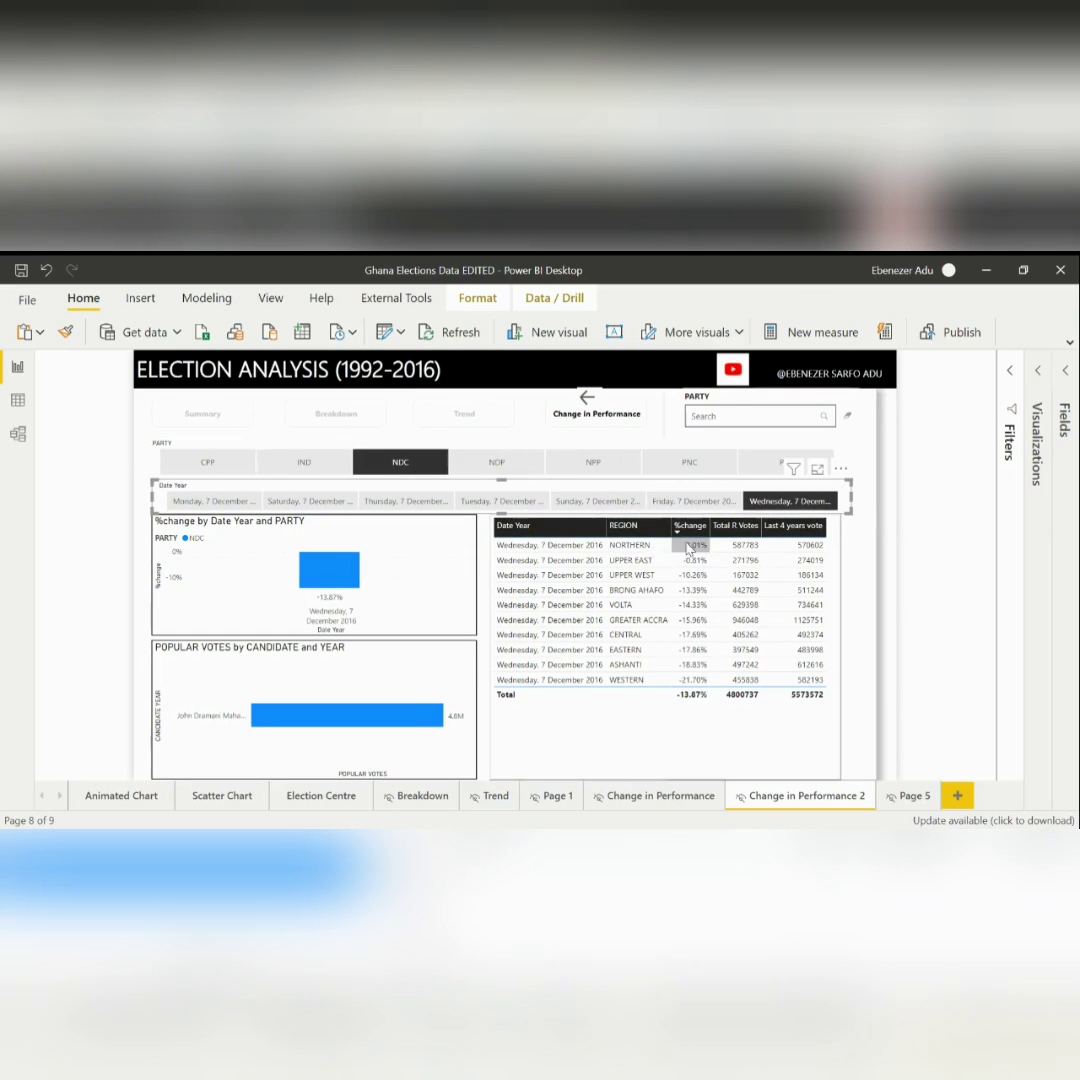